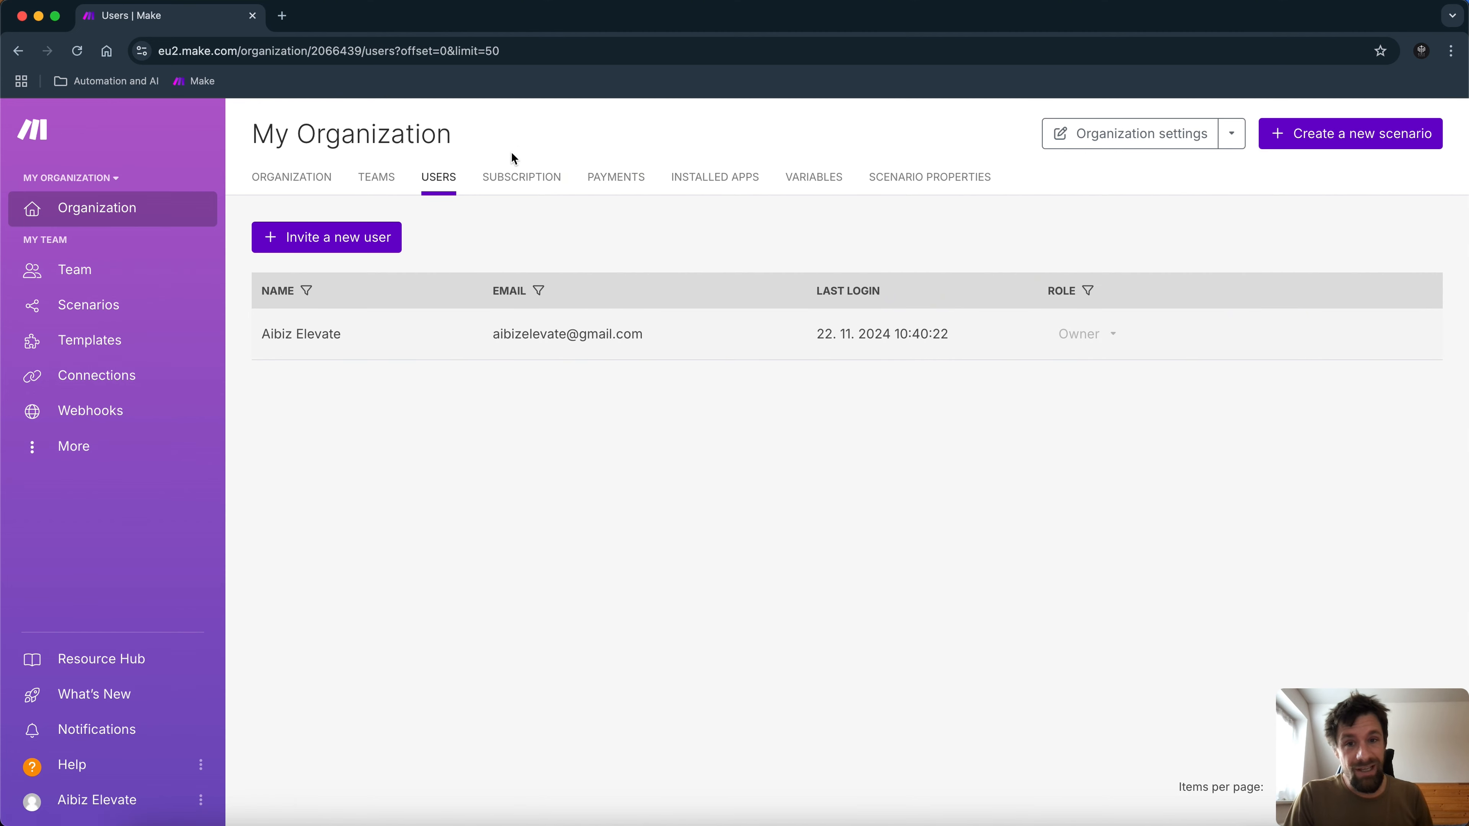
Browse the organization's Subscription, Installed Apps, Variables and Scenario Properties tabs.
{"action": "left_click", "coordinate": [516, 178]}
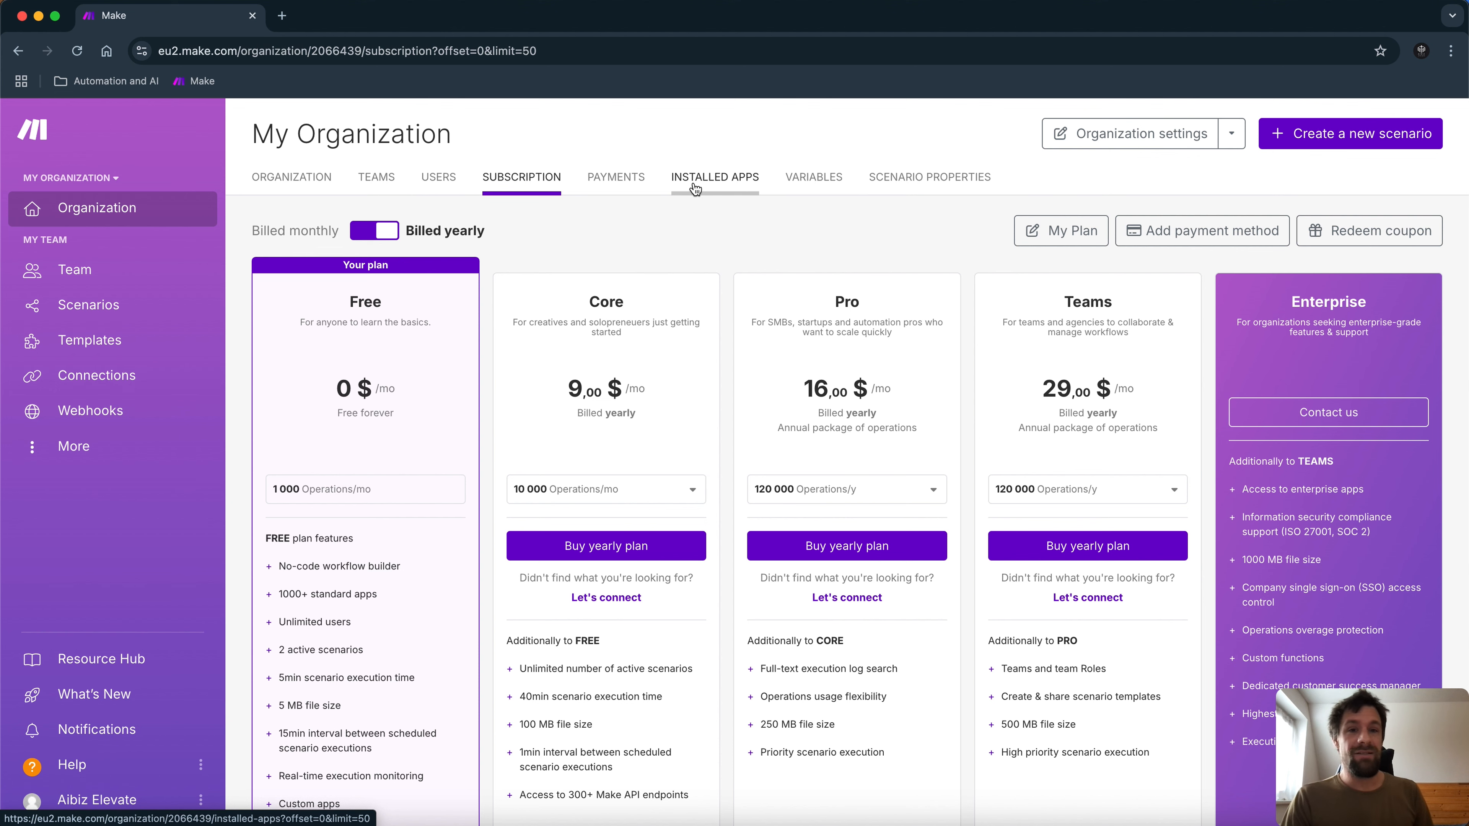
{"action": "left_click", "coordinate": [718, 186]}
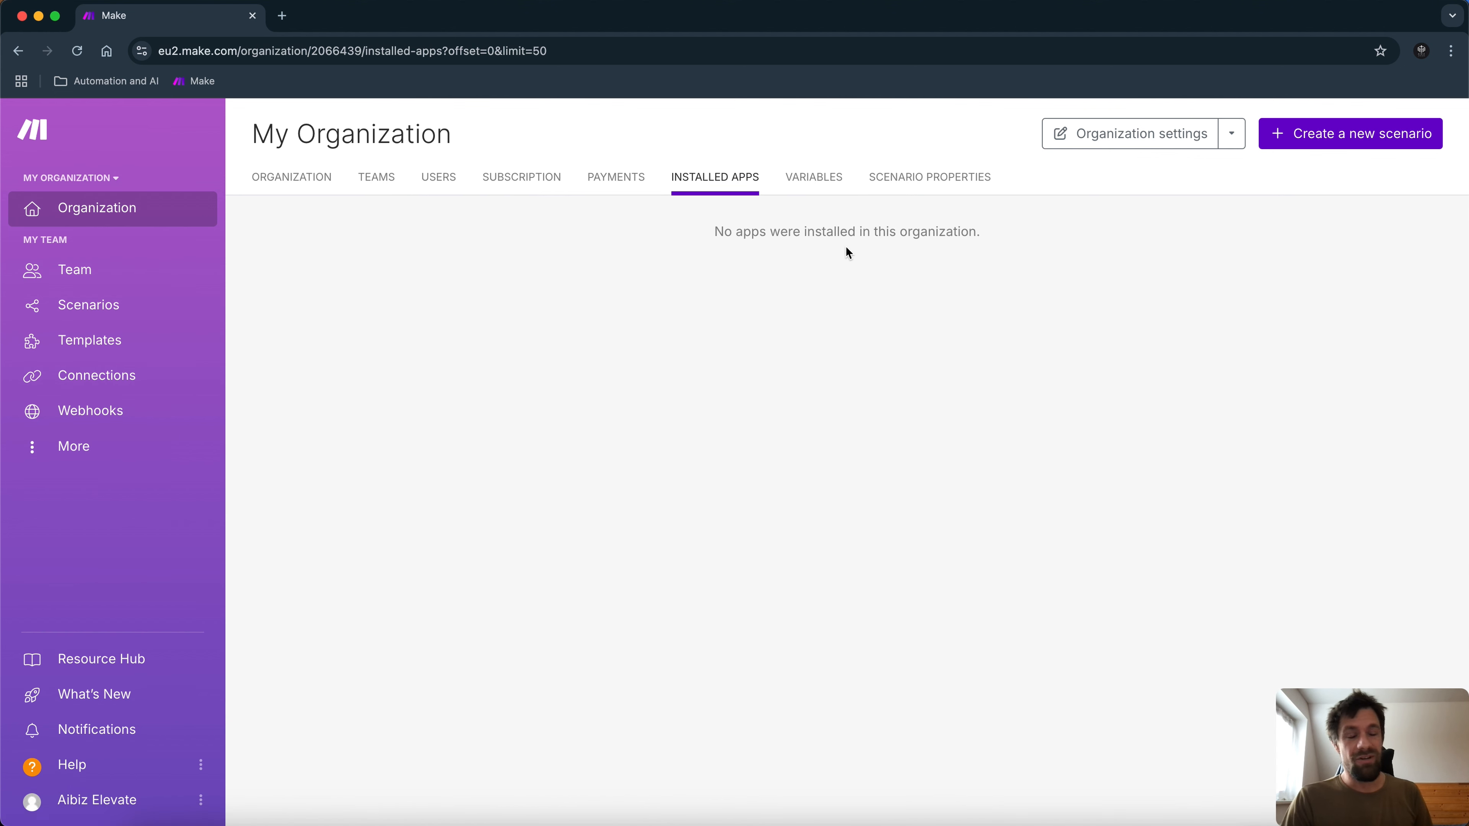
{"action": "left_click", "coordinate": [826, 180]}
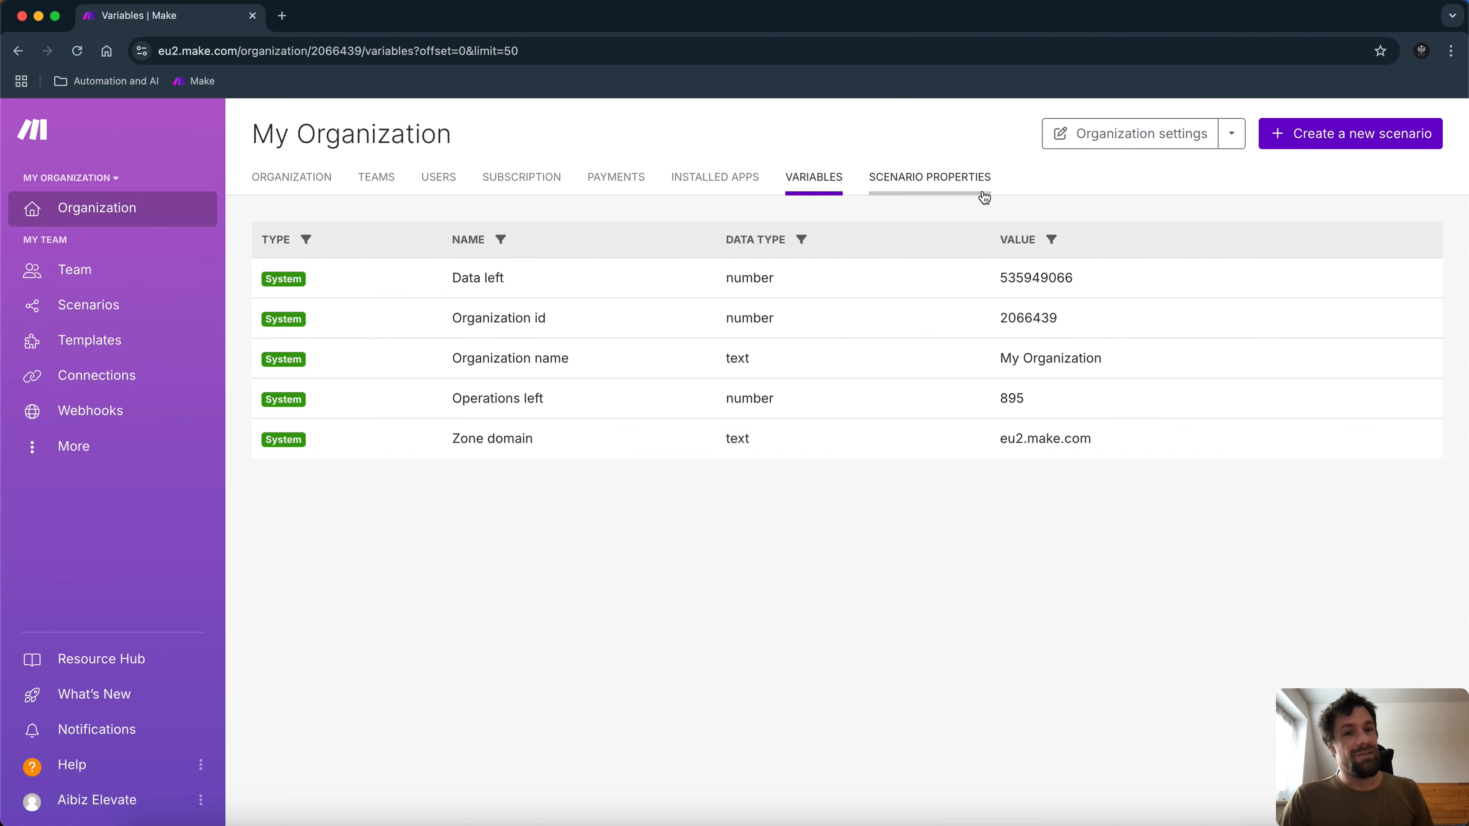
{"action": "left_click", "coordinate": [906, 184]}
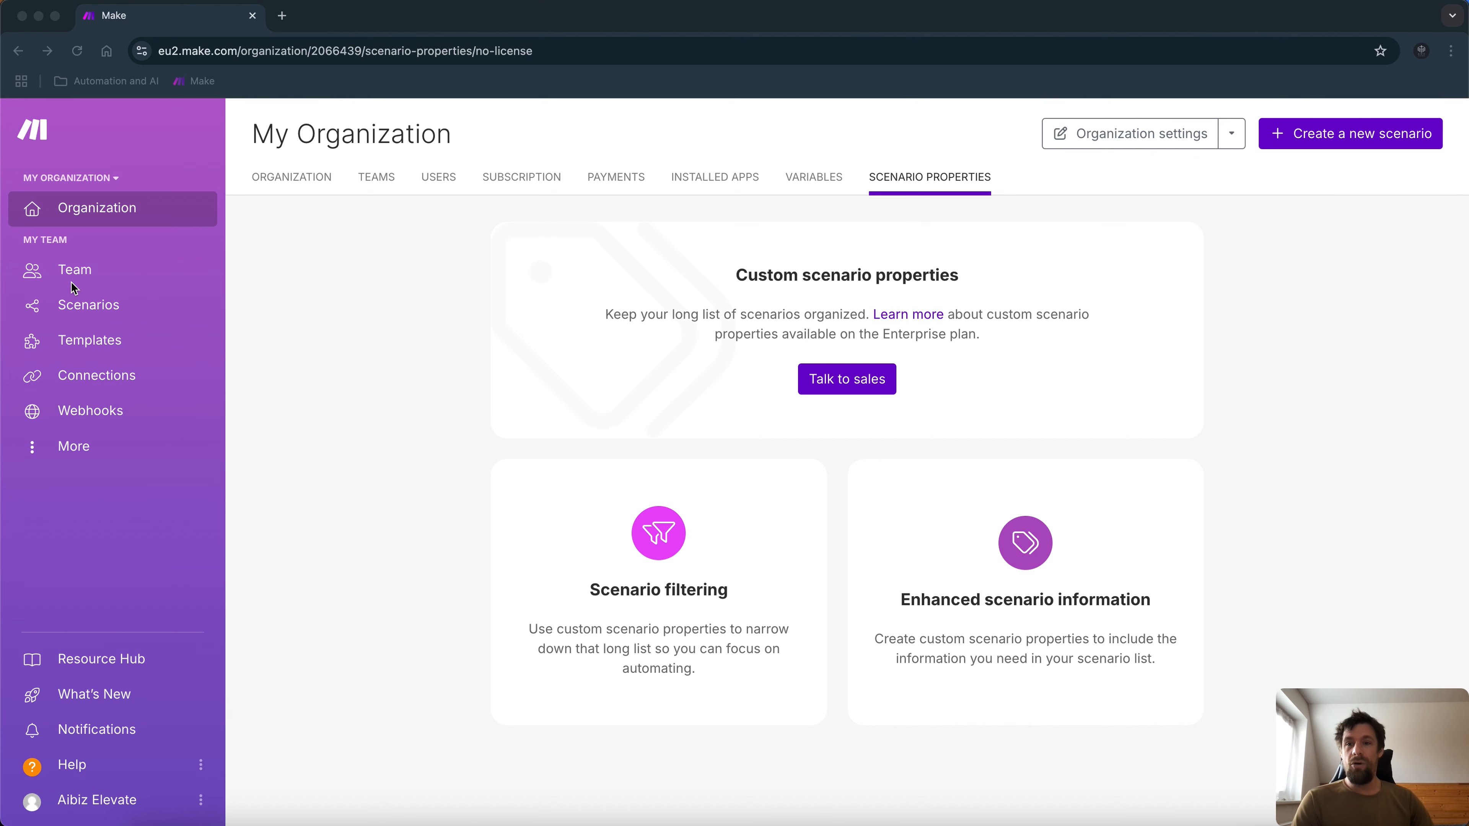
Go to the Scenarios list, then open the public Templates gallery.
{"action": "left_click", "coordinate": [76, 308]}
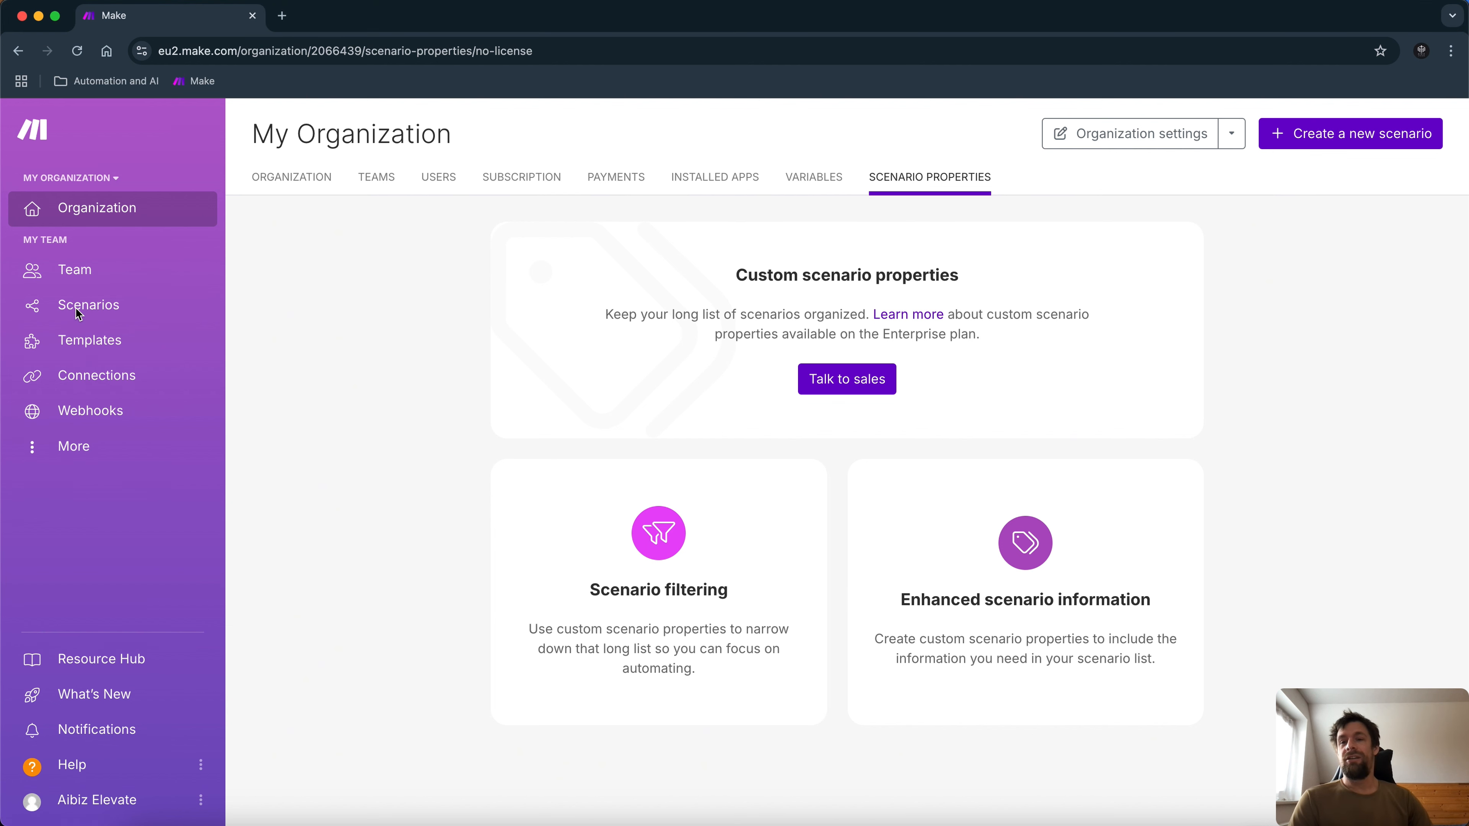
{"action": "left_click", "coordinate": [77, 311]}
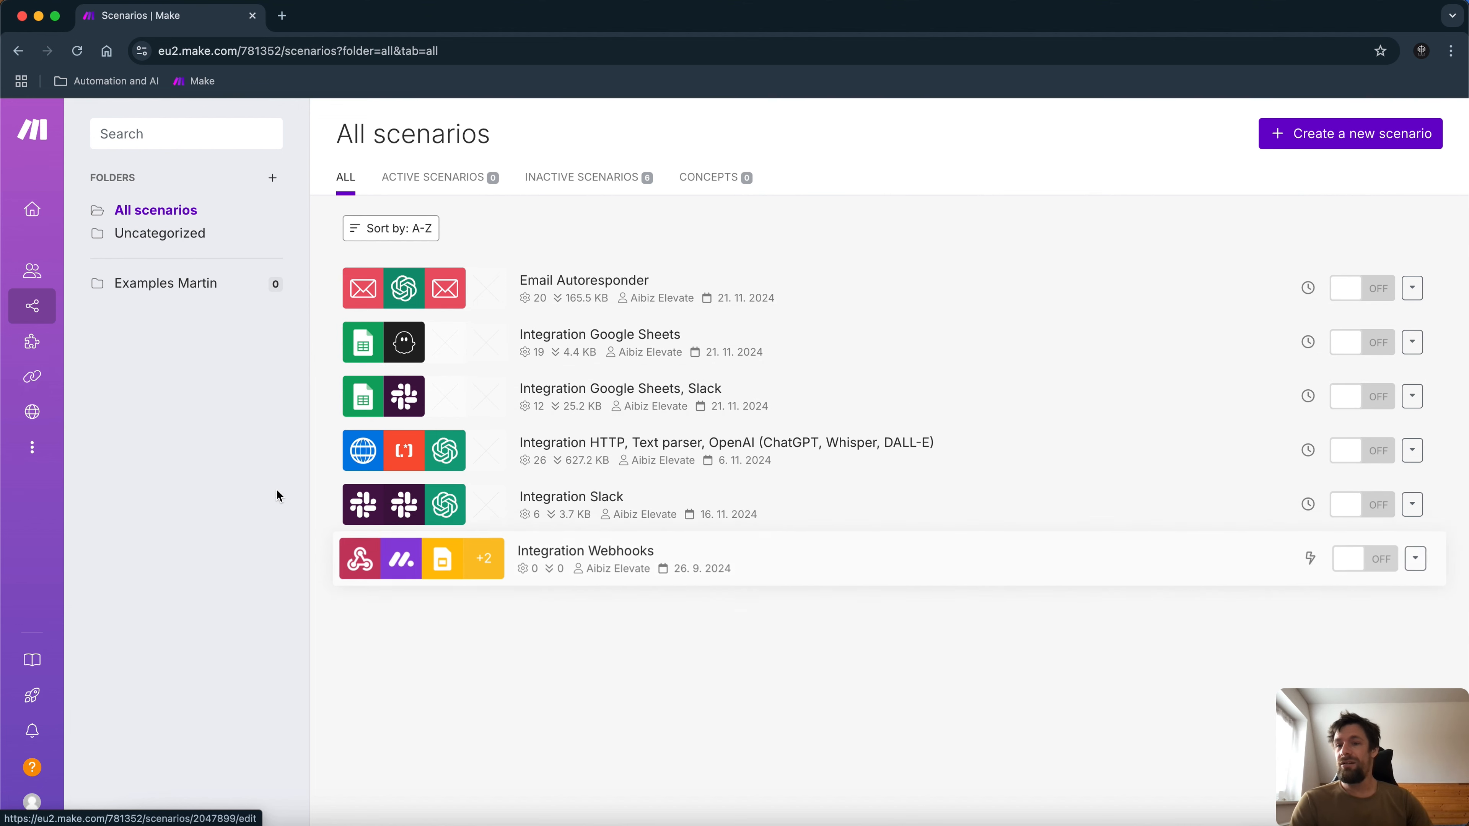
{"action": "mouse_move", "coordinate": [55, 353]}
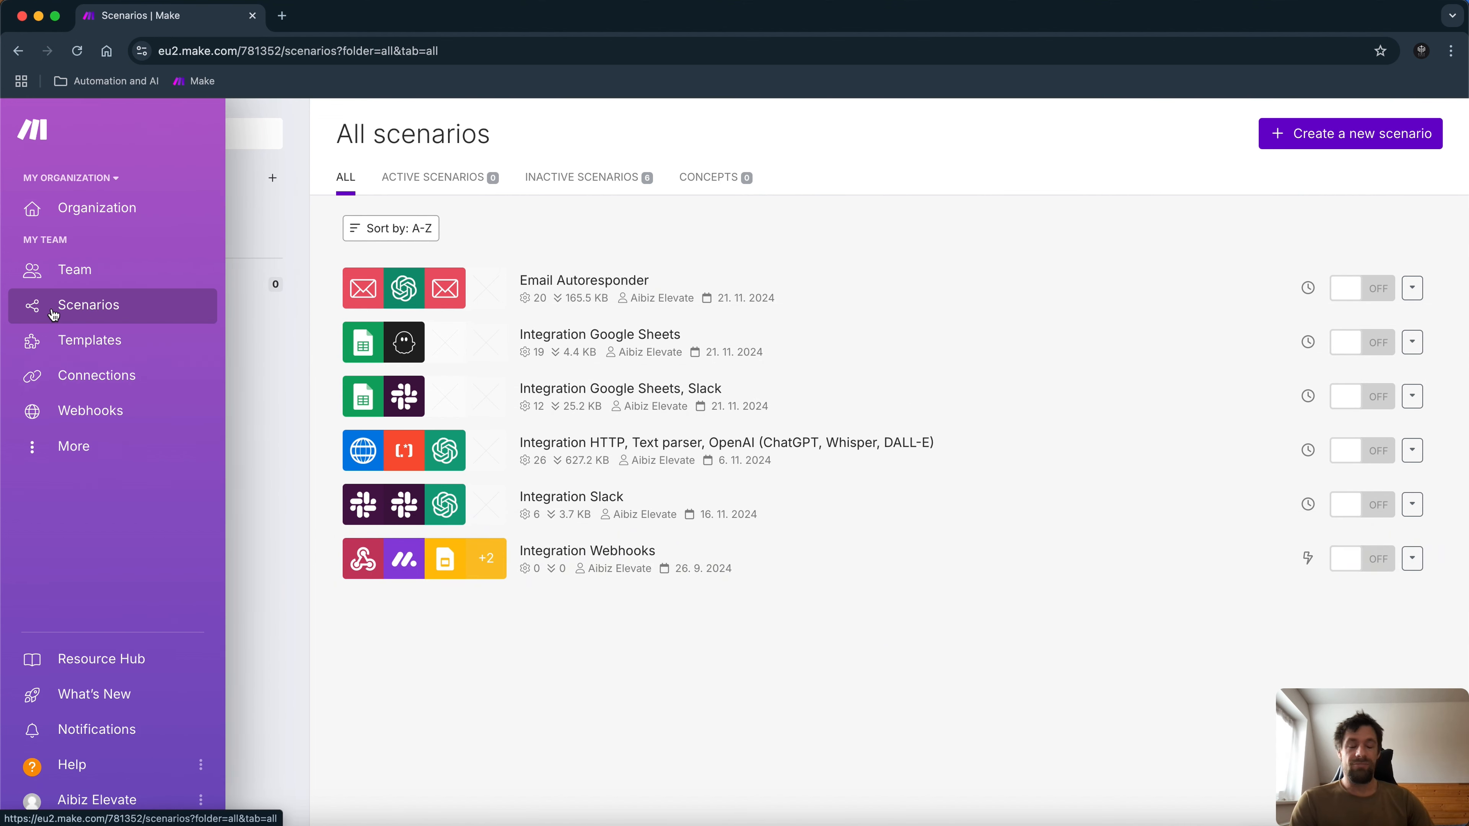
{"action": "left_click", "coordinate": [84, 346]}
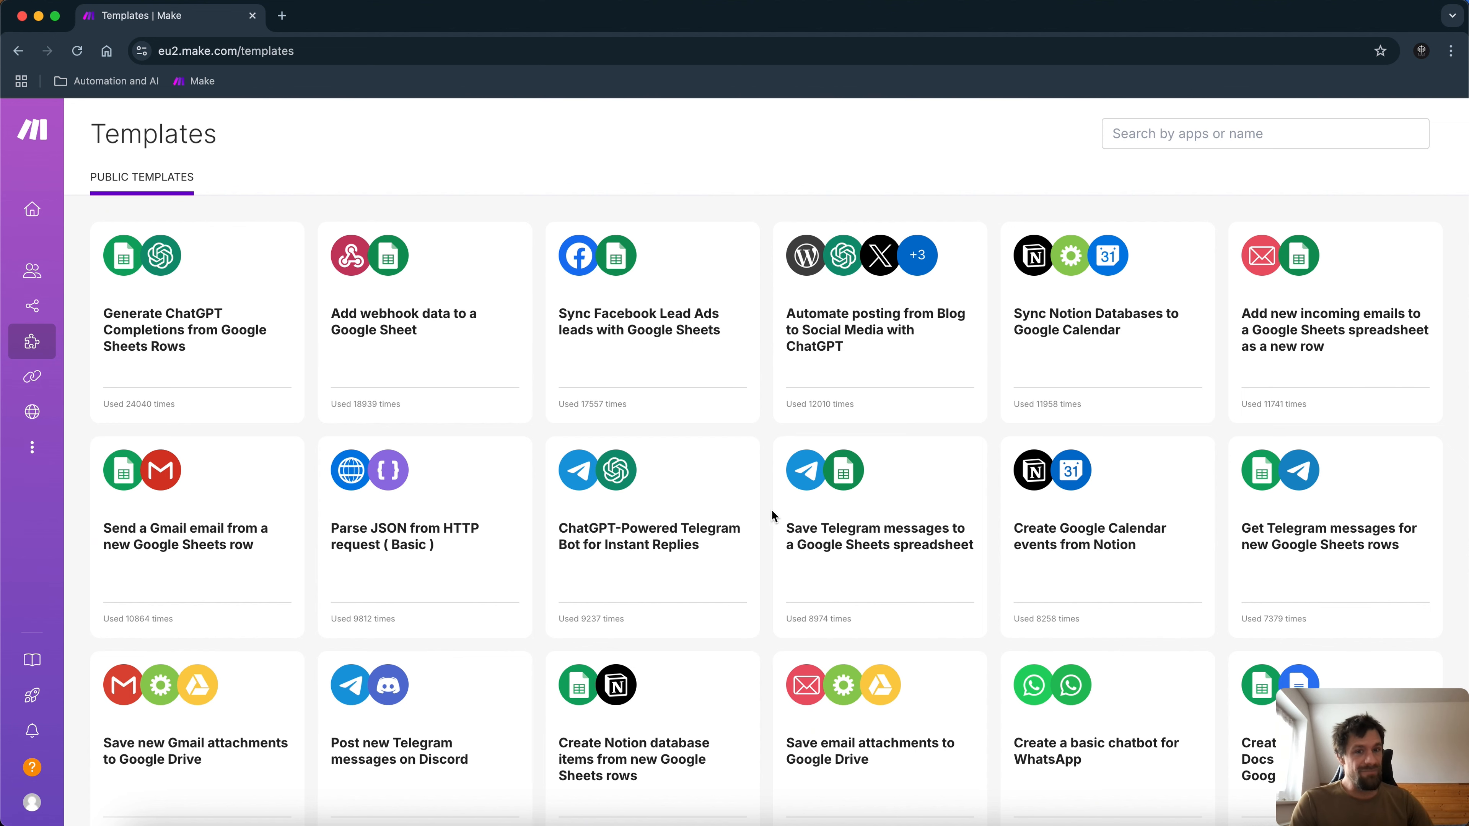
{"action": "mouse_move", "coordinate": [1344, 335]}
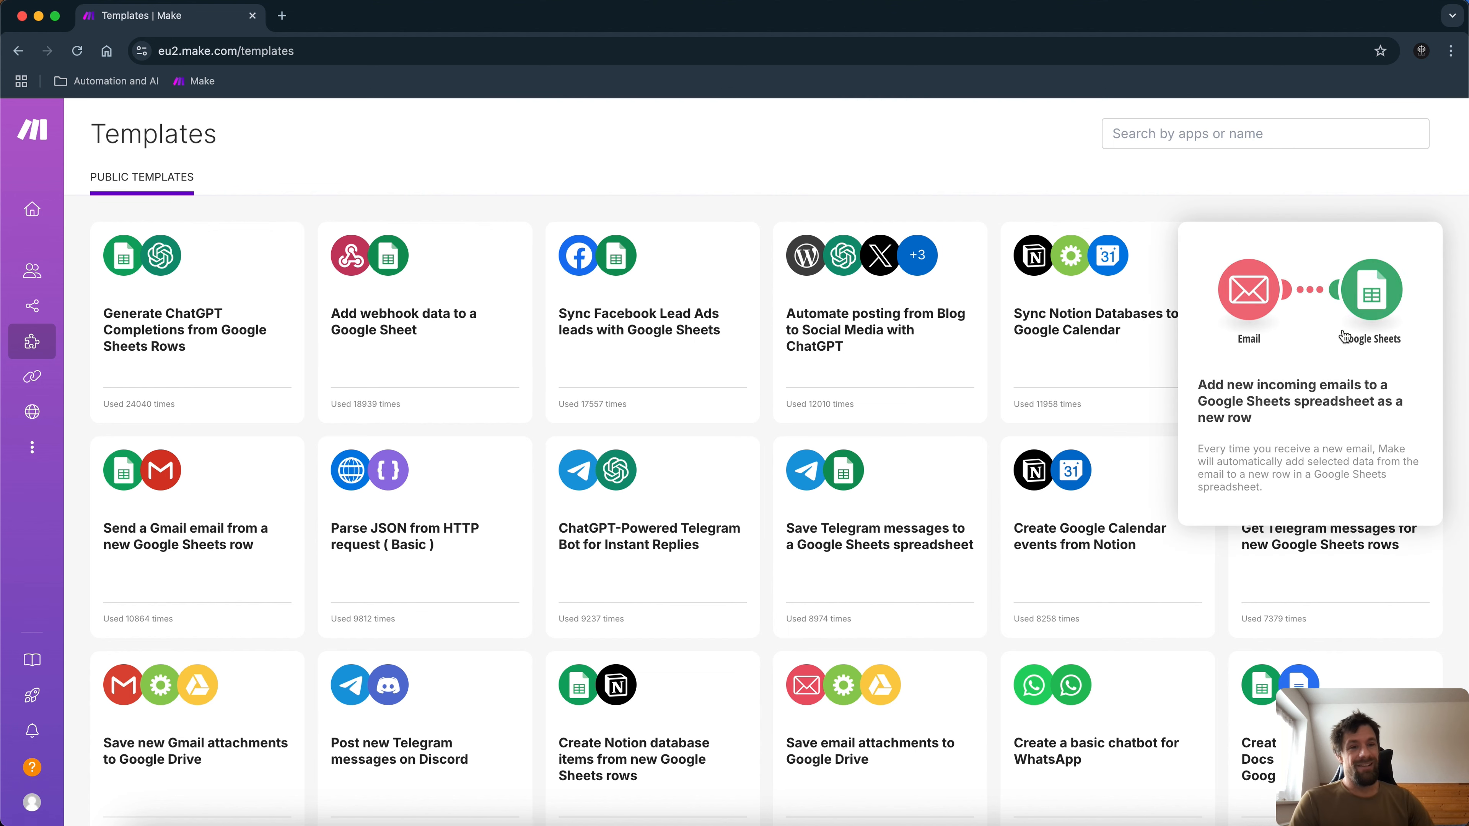
{"action": "left_click", "coordinate": [1343, 334]}
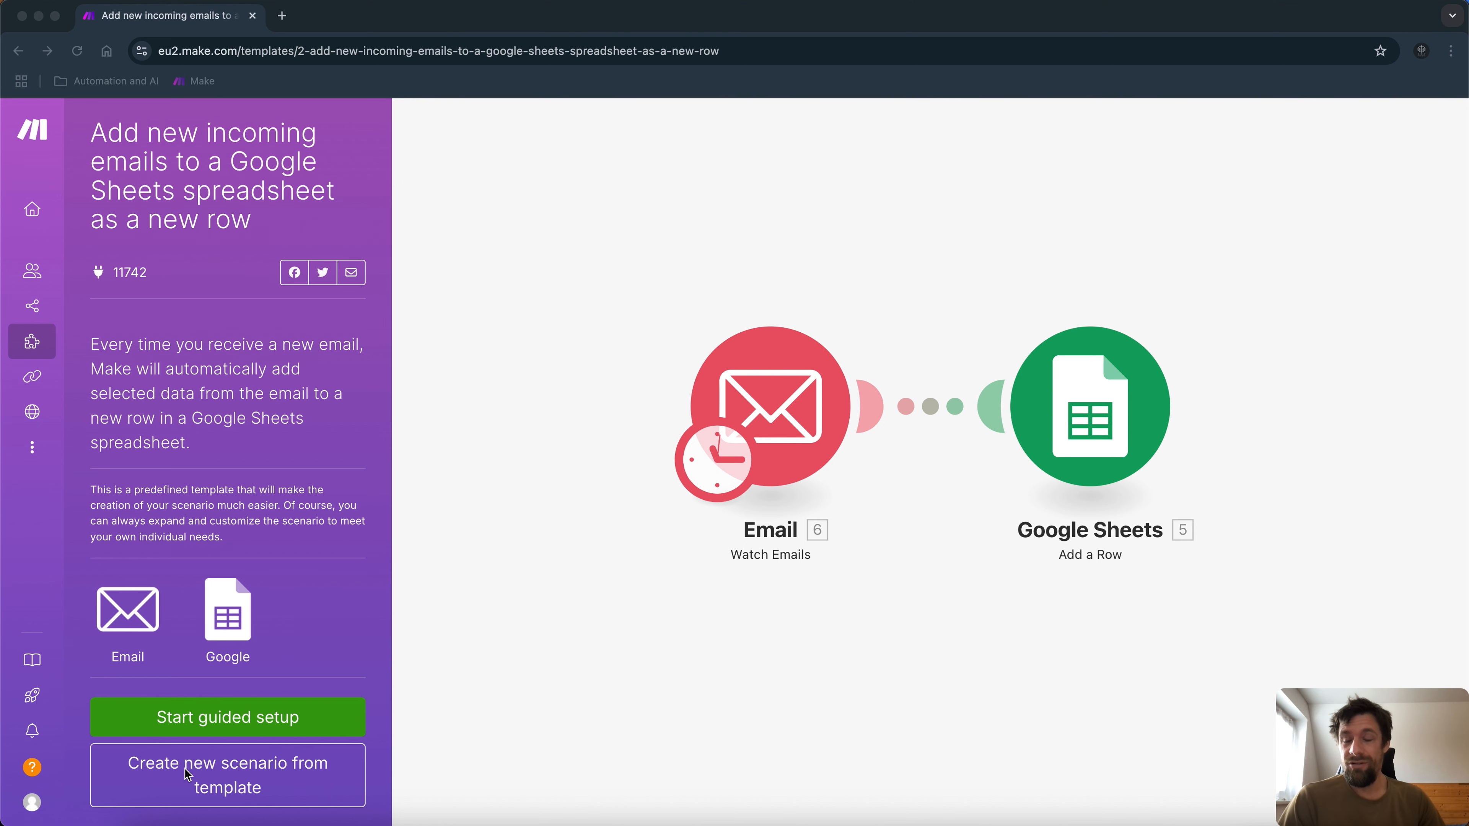
{"action": "left_click", "coordinate": [25, 335]}
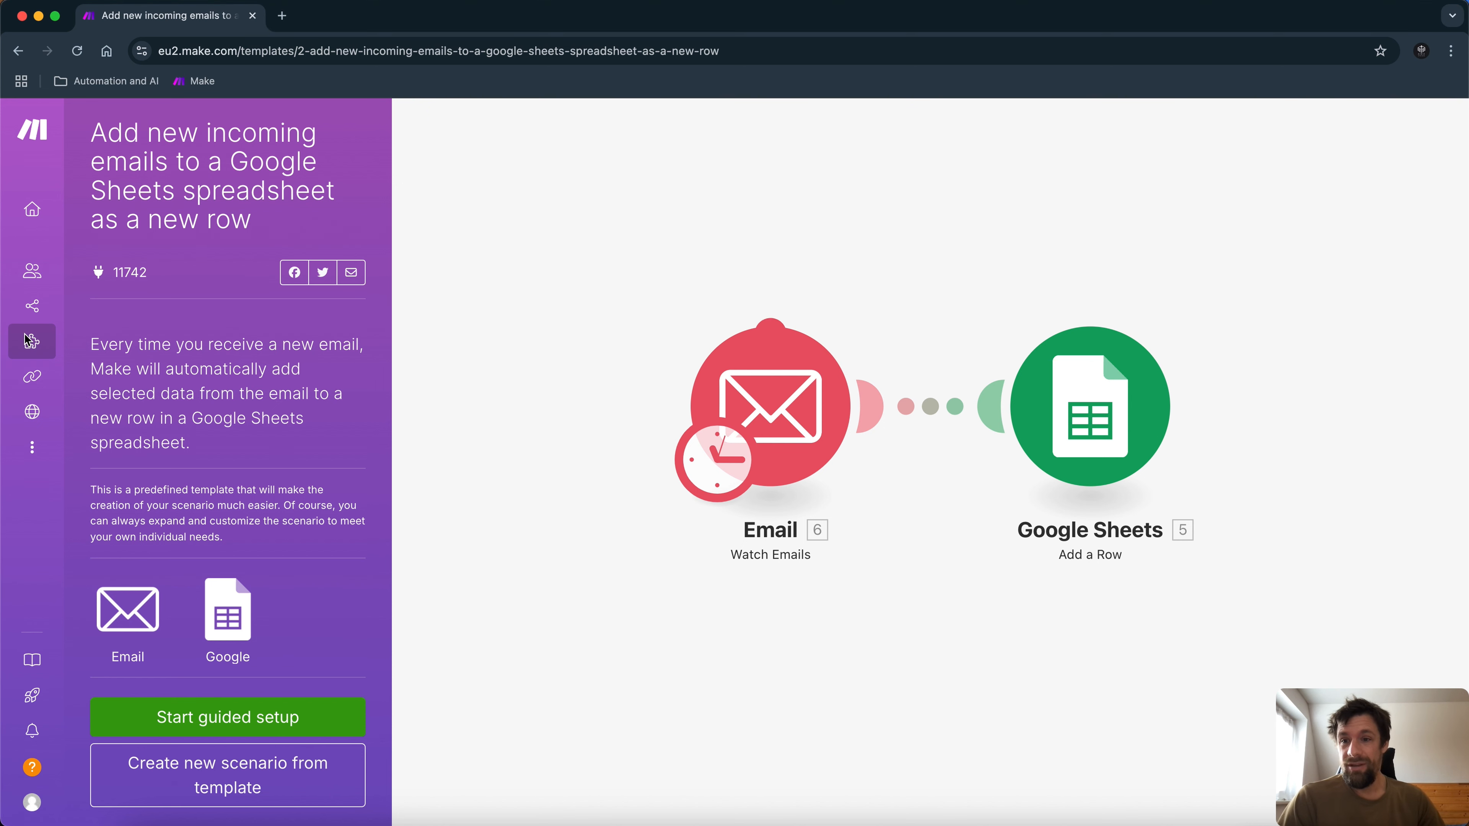
{"action": "mouse_move", "coordinate": [27, 341]}
{"action": "left_click", "coordinate": [91, 345]}
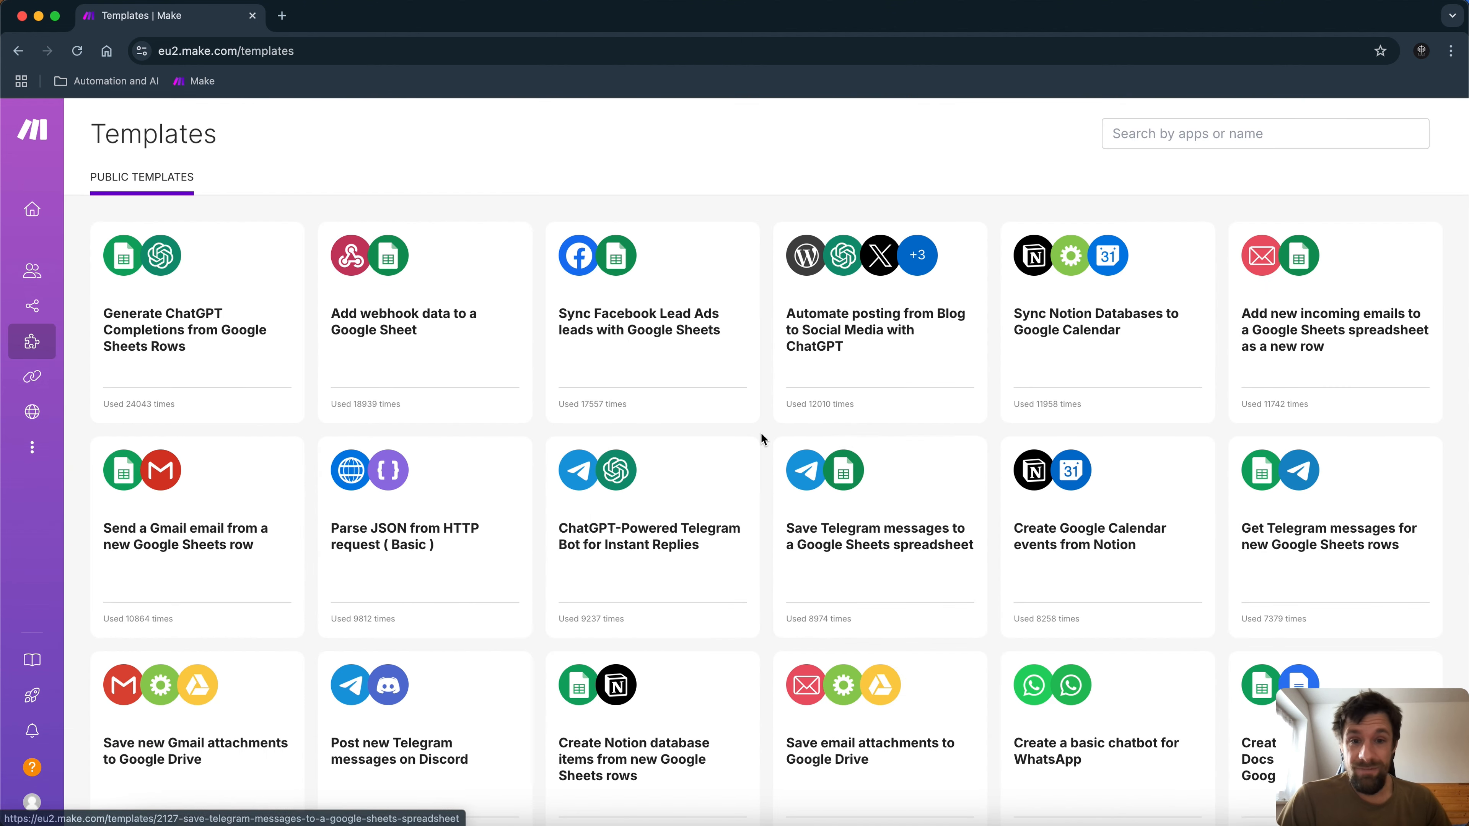
Scroll far down the Templates gallery to rarely used templates like Todoist and Shopify.
{"action": "scroll", "coordinate": [762, 437], "scroll_direction": "down", "scroll_amount": 4}
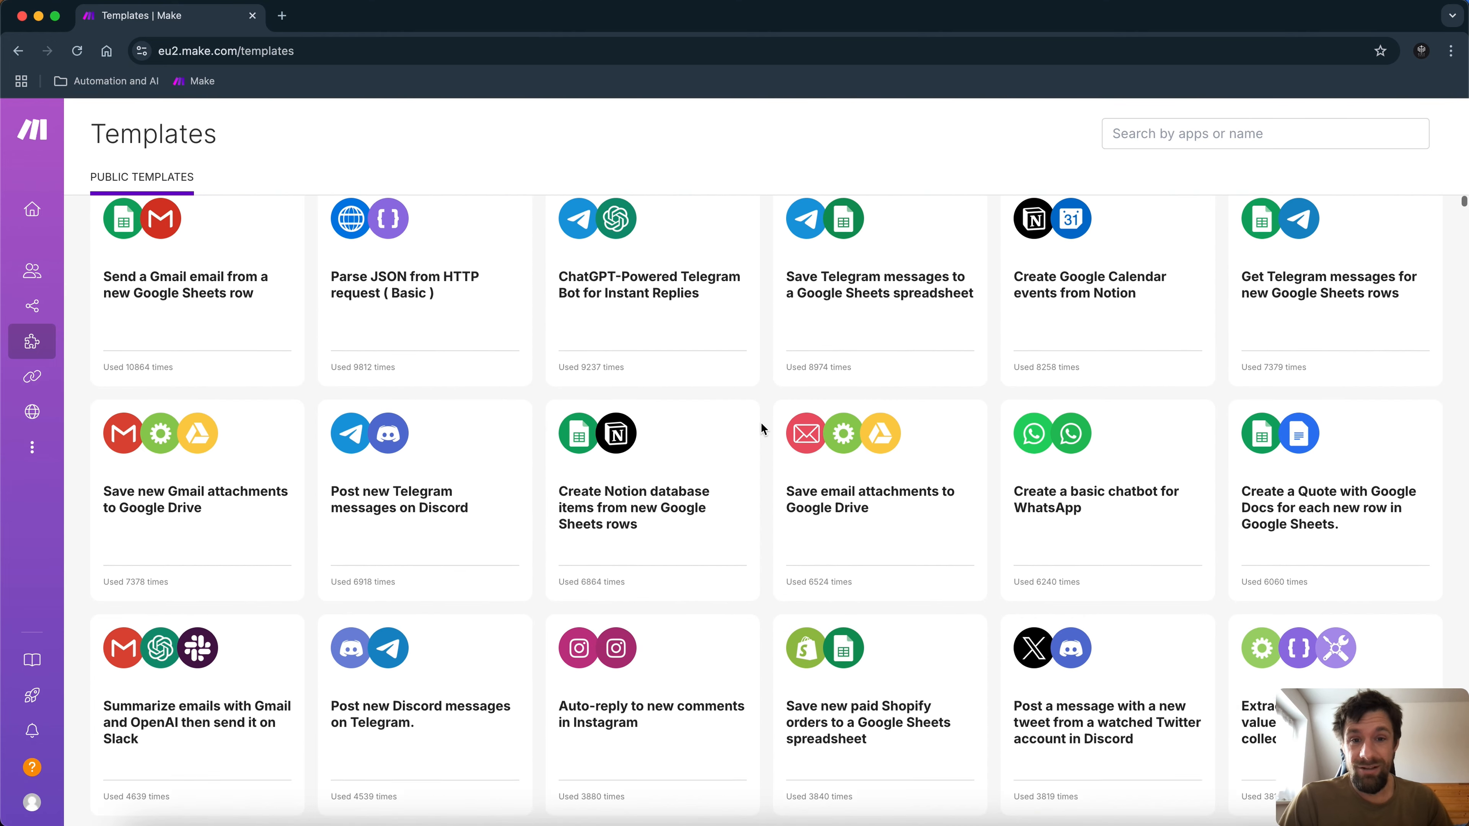
{"action": "scroll", "coordinate": [761, 430], "scroll_direction": "down", "scroll_amount": 1}
{"action": "scroll", "coordinate": [768, 447], "scroll_direction": "down", "scroll_amount": 5}
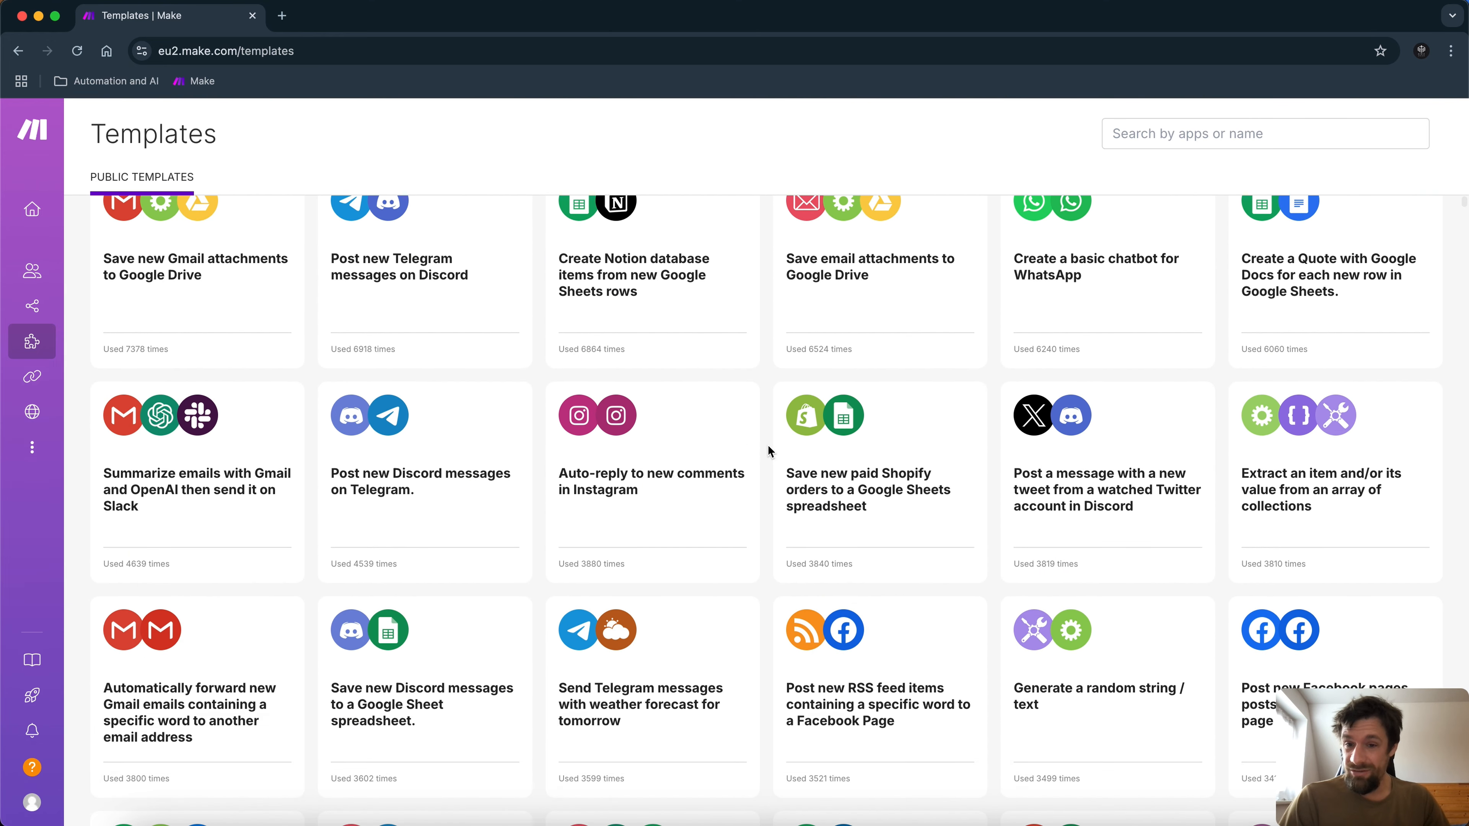
{"action": "scroll", "coordinate": [768, 450], "scroll_direction": "down", "scroll_amount": 7}
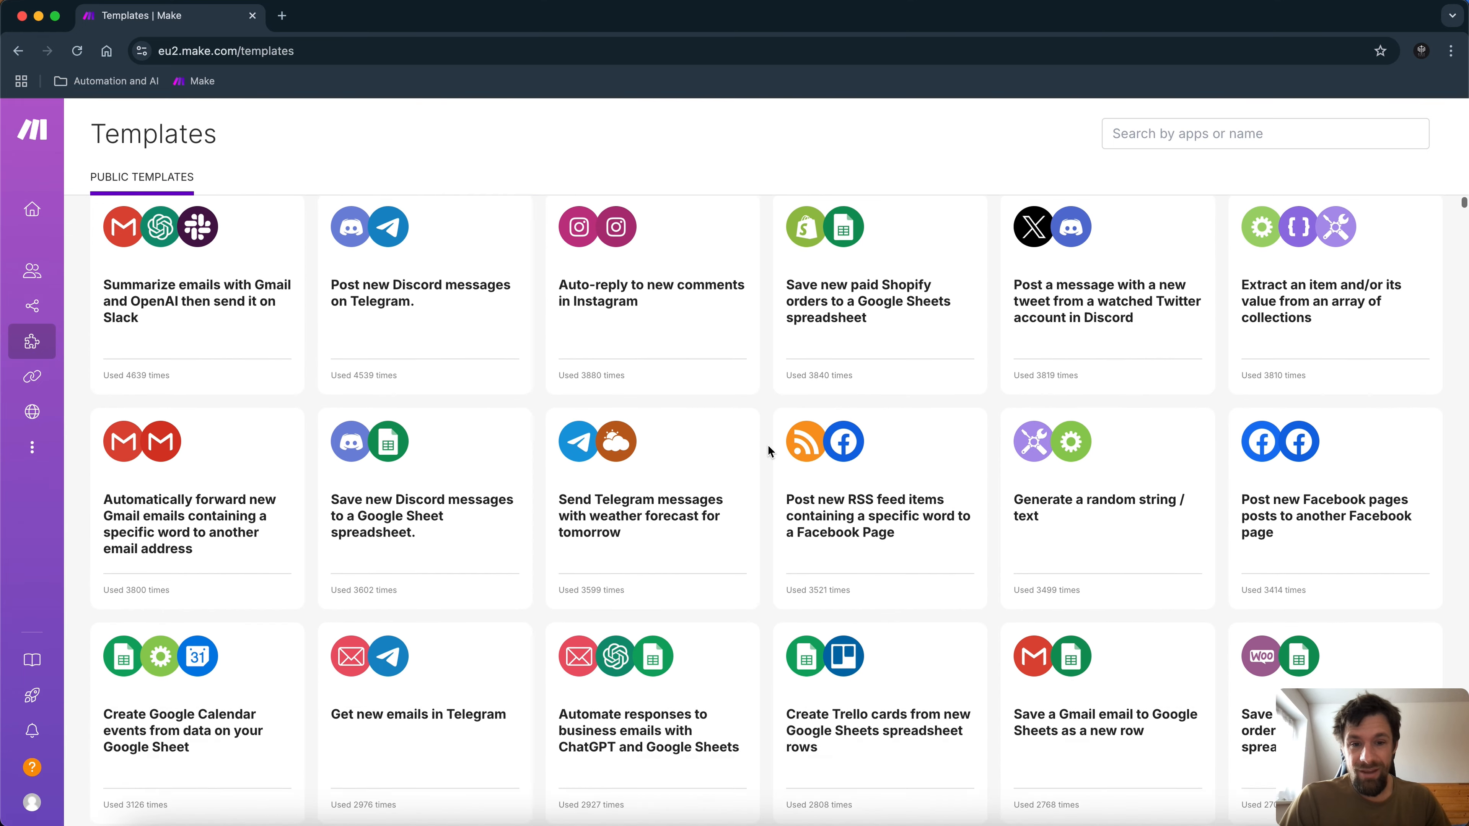
{"action": "scroll", "coordinate": [768, 450], "scroll_direction": "down", "scroll_amount": 5}
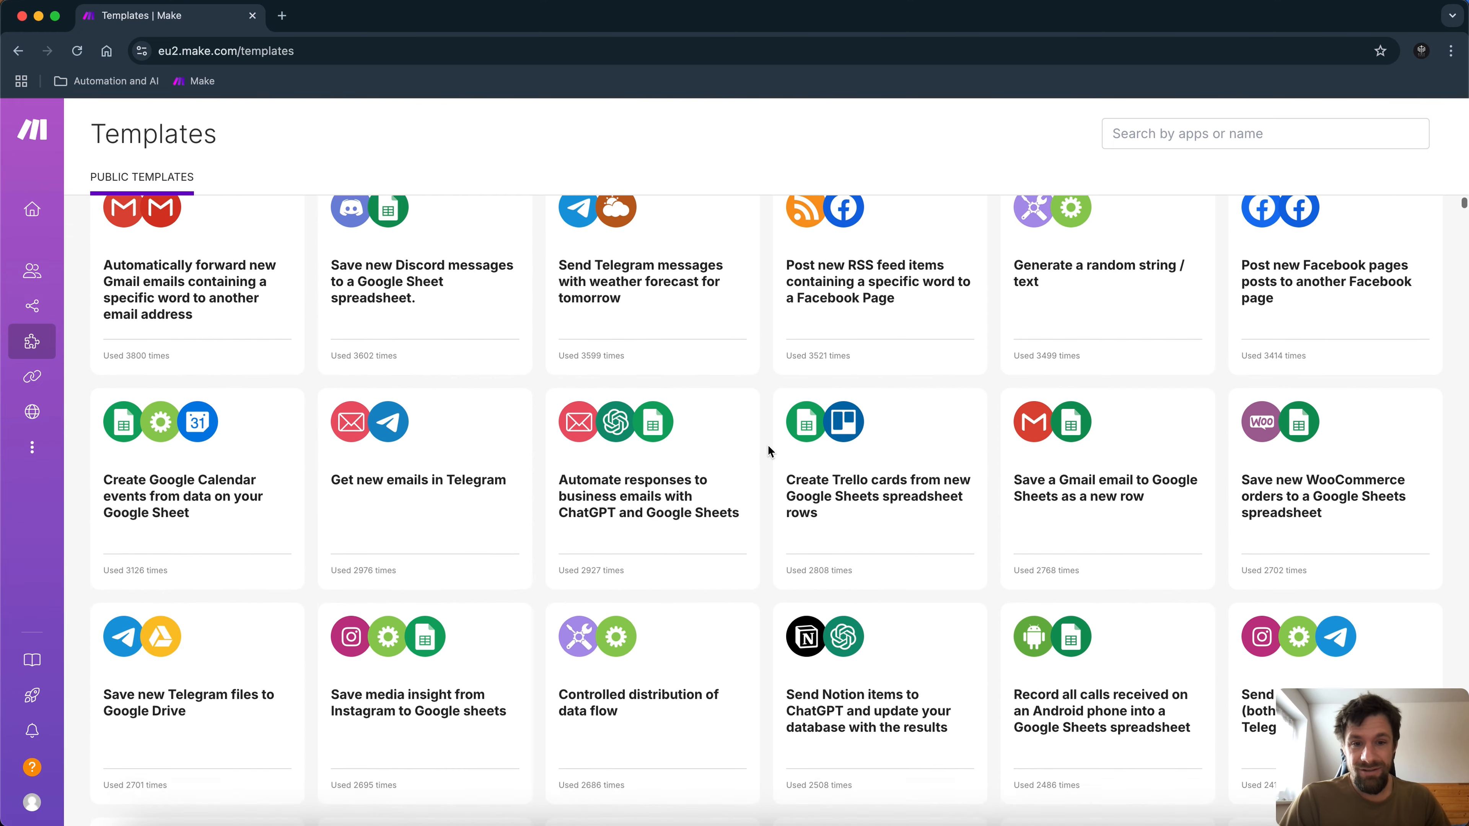
{"action": "scroll", "coordinate": [768, 451], "scroll_direction": "down", "scroll_amount": 12}
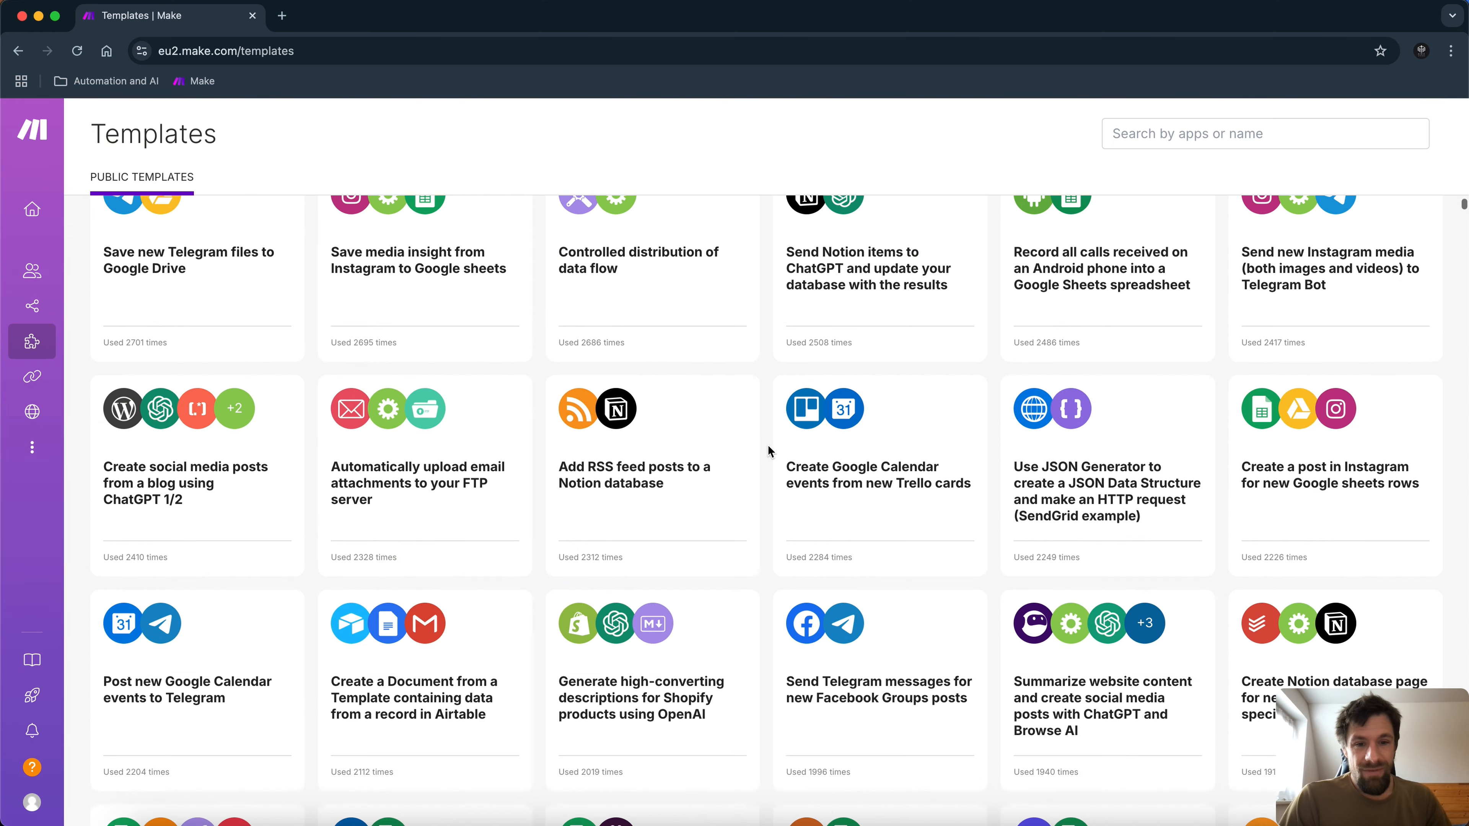
{"action": "scroll", "coordinate": [768, 451], "scroll_direction": "down", "scroll_amount": 16}
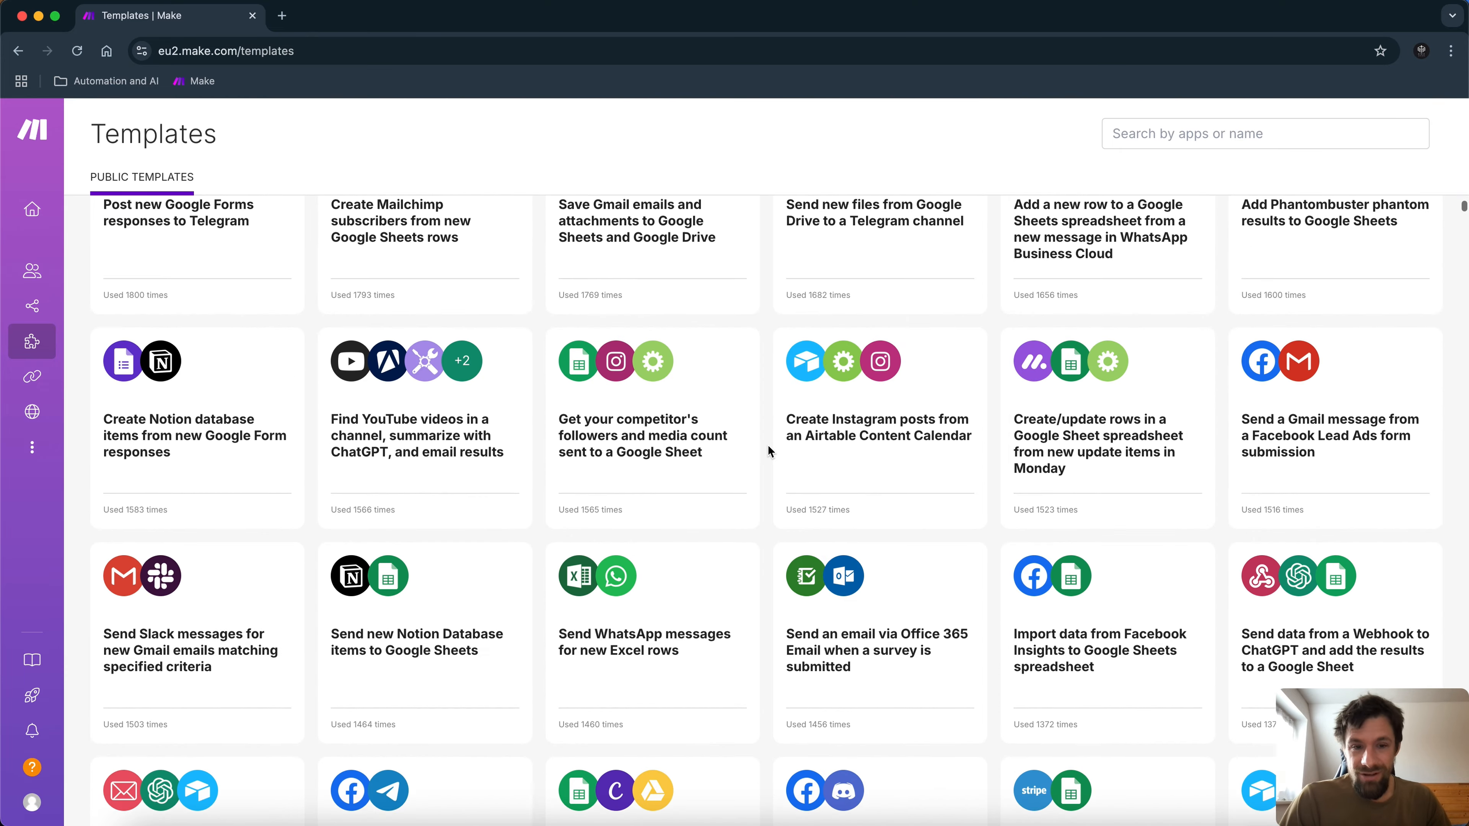
{"action": "scroll", "coordinate": [769, 450], "scroll_direction": "down", "scroll_amount": 20}
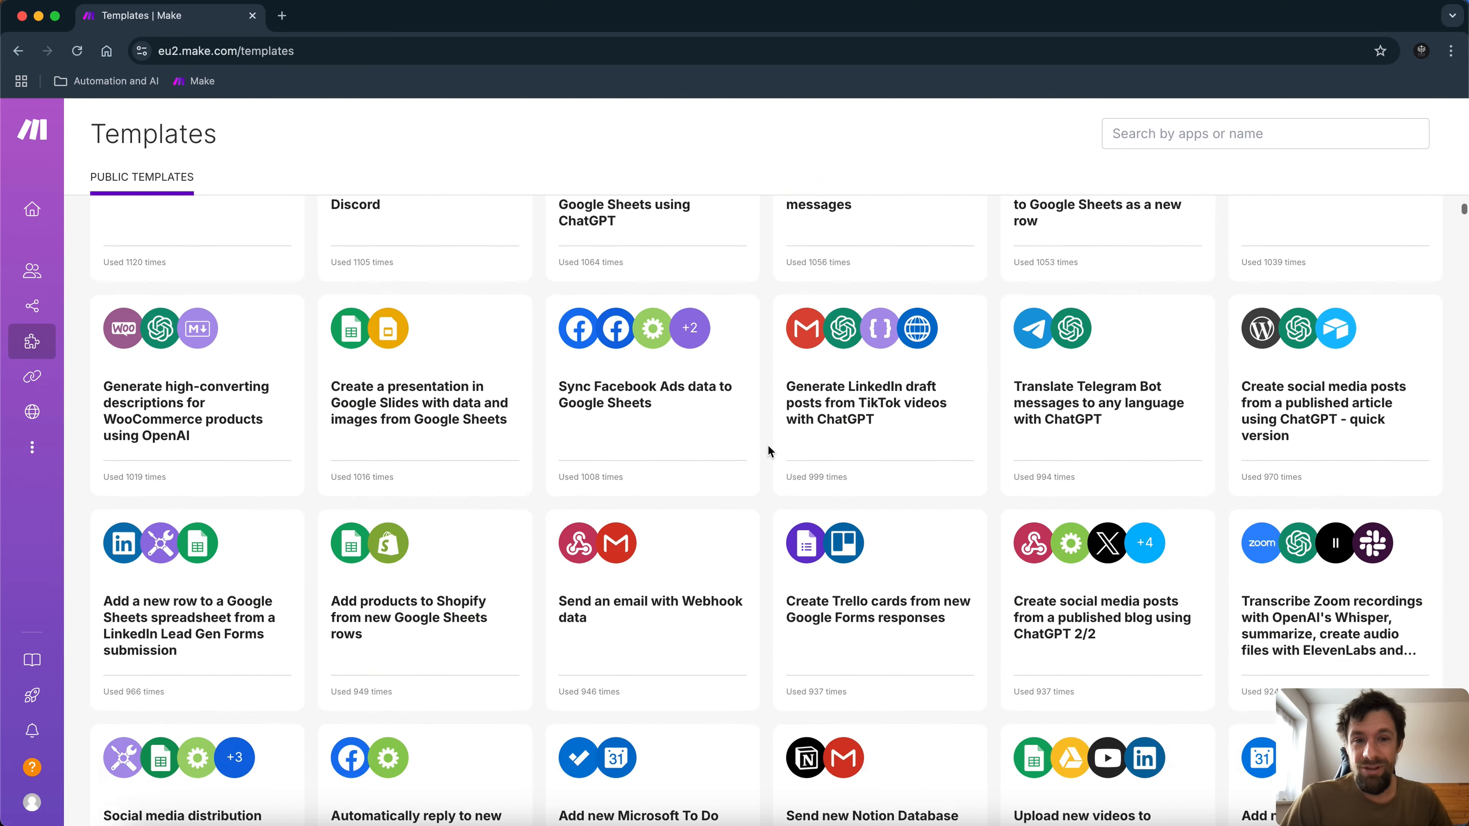
{"action": "scroll", "coordinate": [768, 445], "scroll_direction": "down", "scroll_amount": 16}
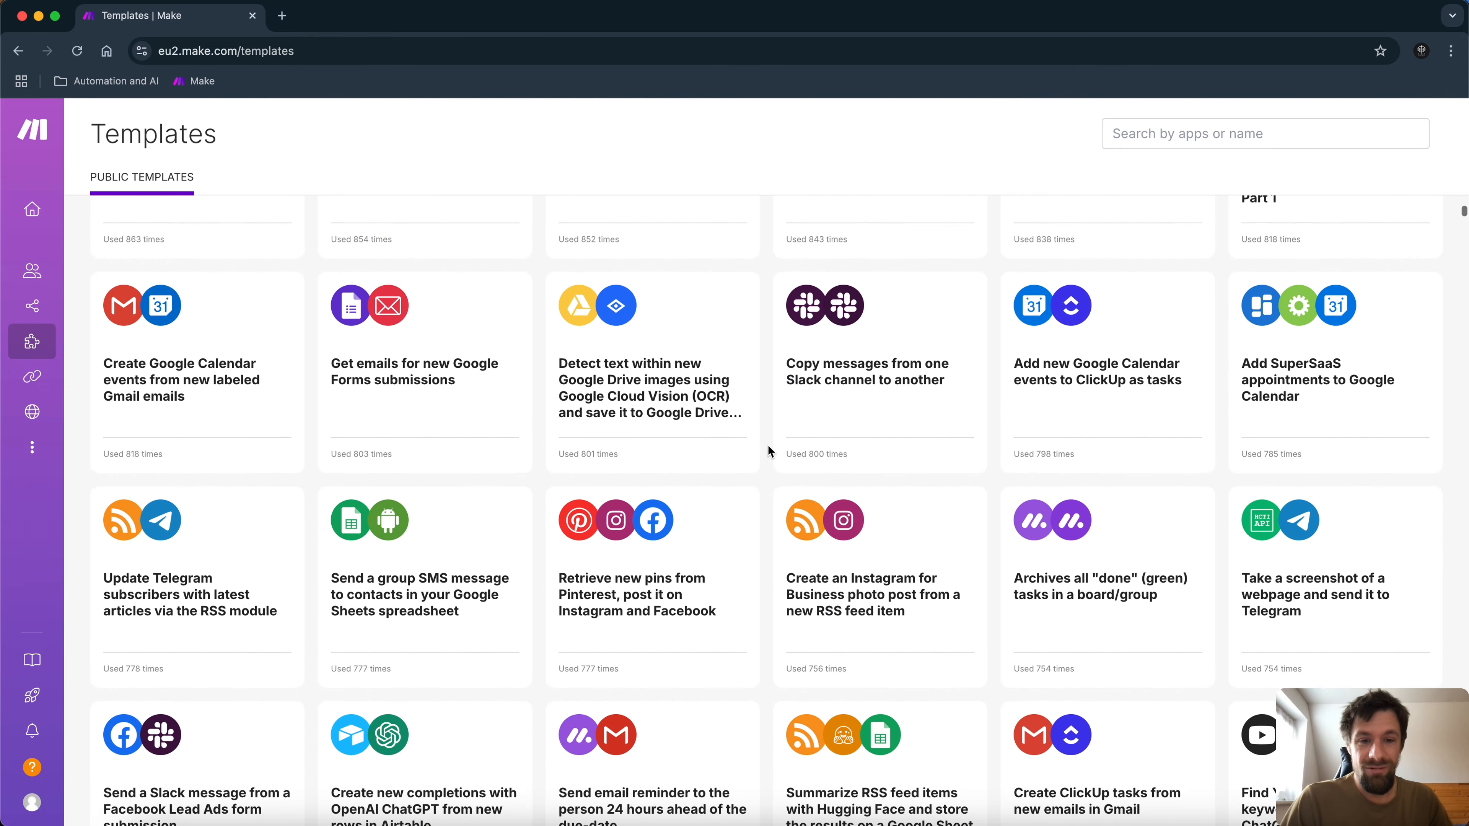
{"action": "scroll", "coordinate": [768, 450], "scroll_direction": "down", "scroll_amount": 20}
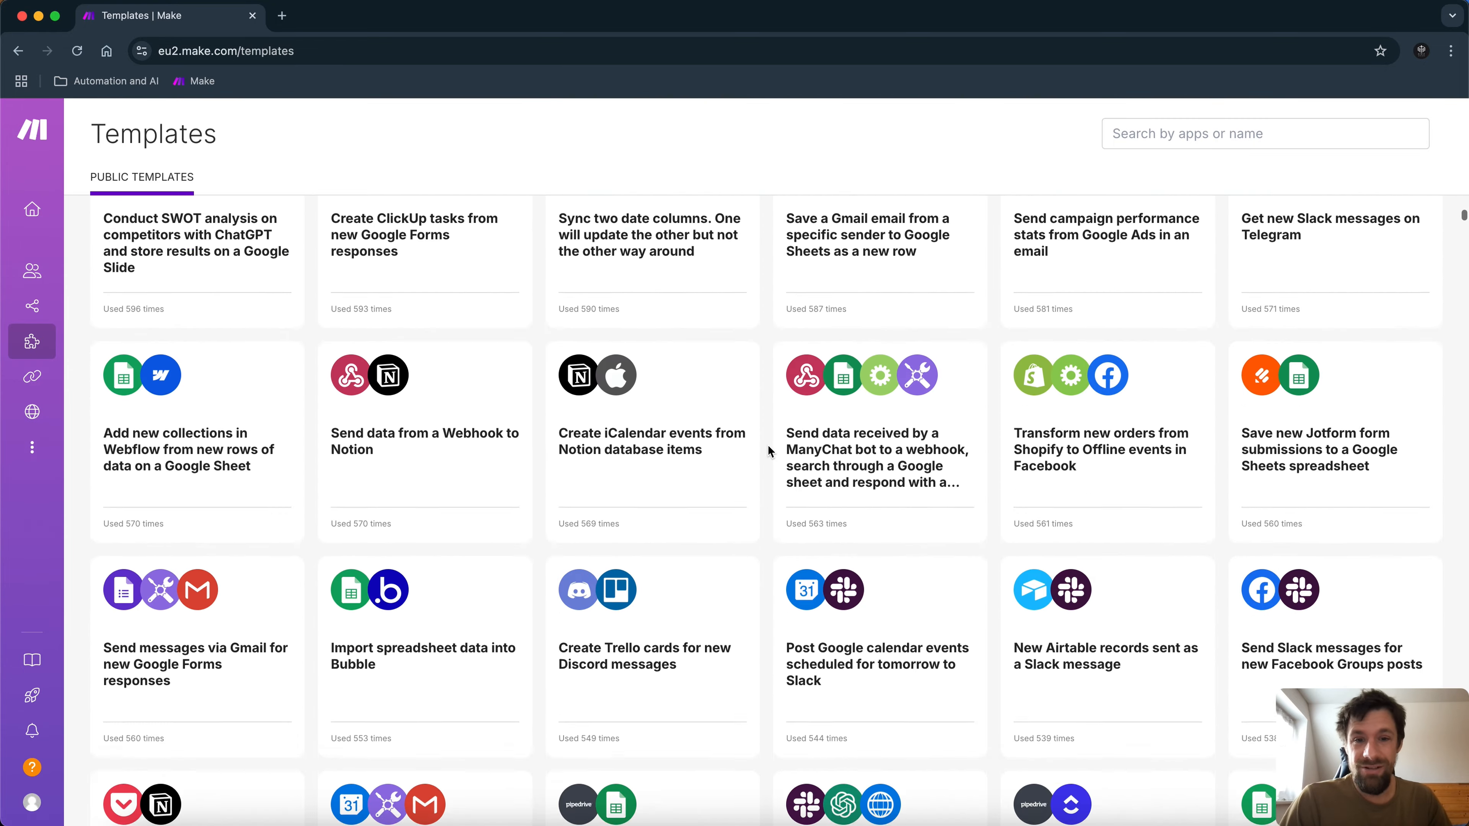
{"action": "scroll", "coordinate": [768, 451], "scroll_direction": "down", "scroll_amount": 20}
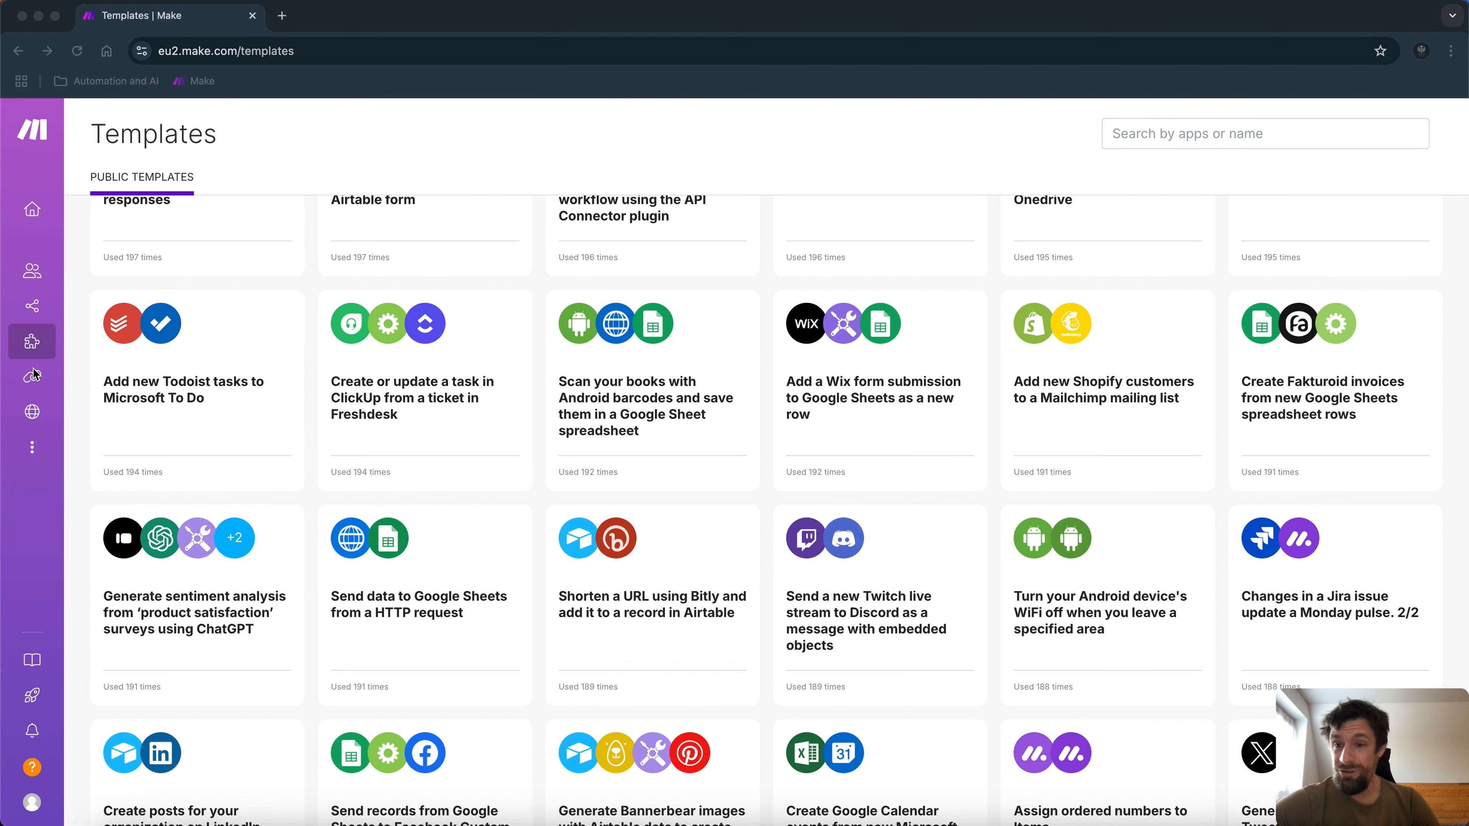
{"action": "left_click", "coordinate": [34, 379]}
Look over the app connections list, then go to the team's Webhooks page.
{"action": "left_click", "coordinate": [34, 379]}
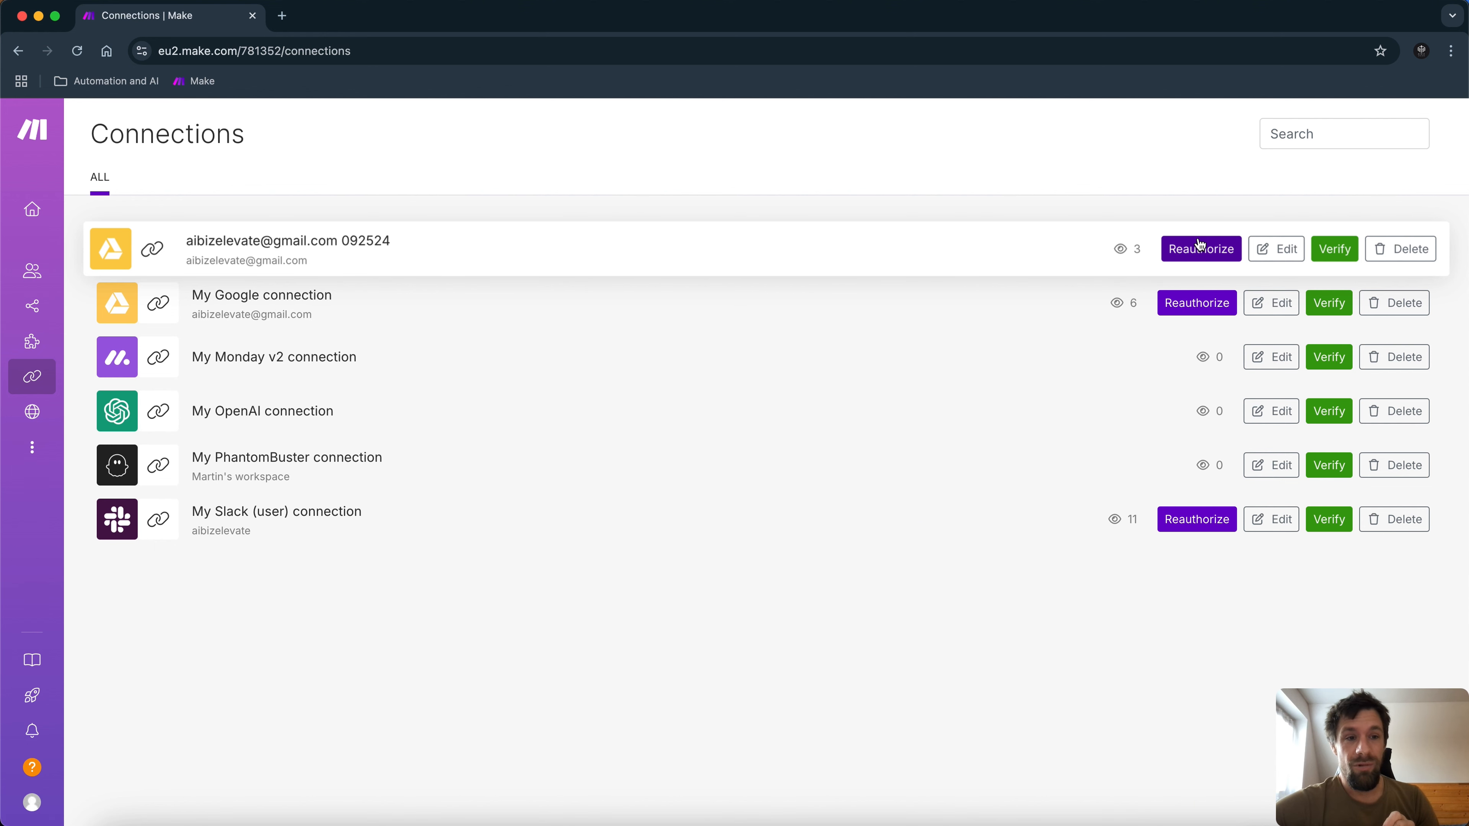
{"action": "mouse_move", "coordinate": [25, 421]}
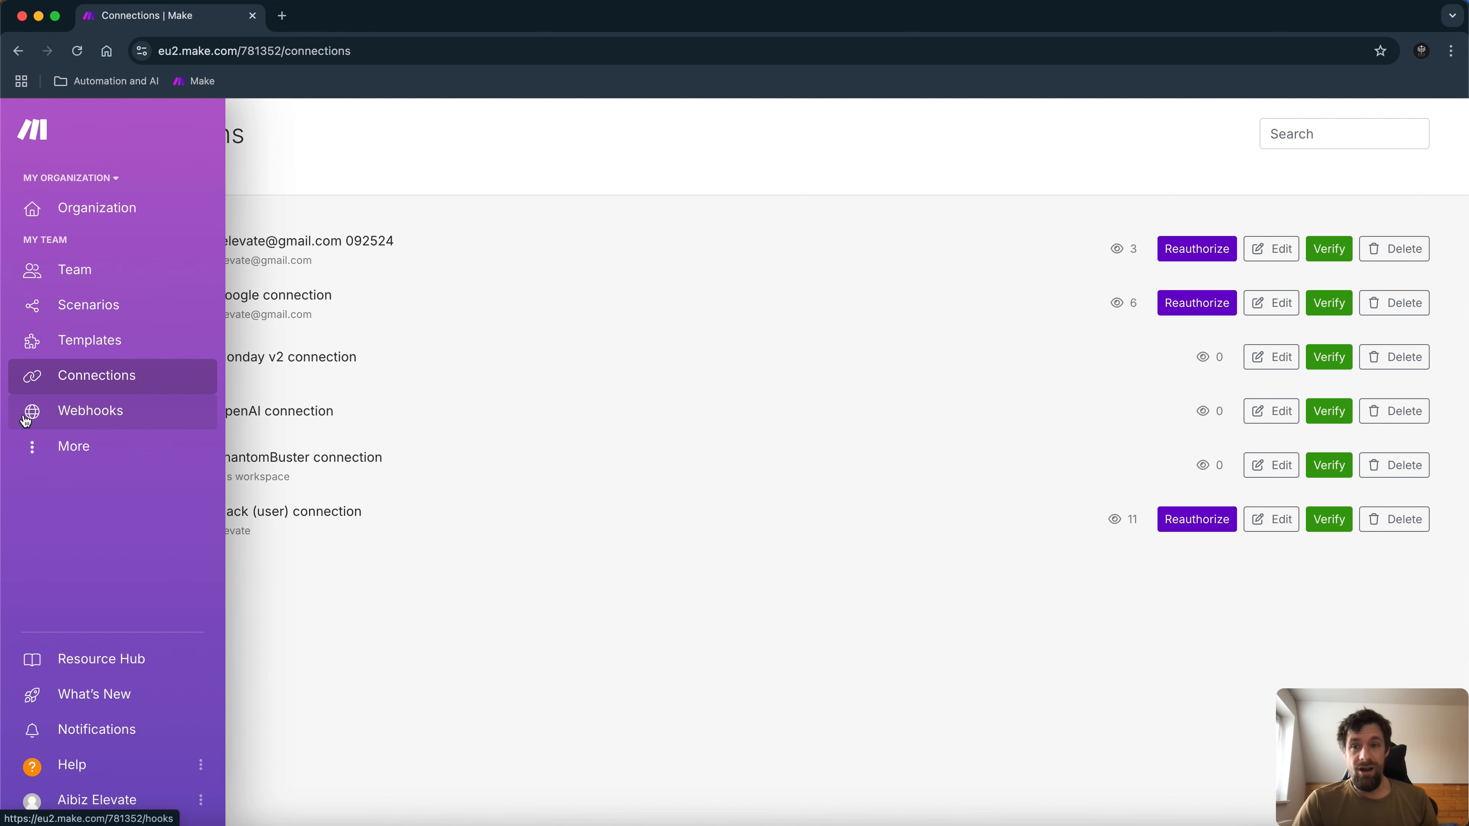
{"action": "left_click", "coordinate": [26, 421]}
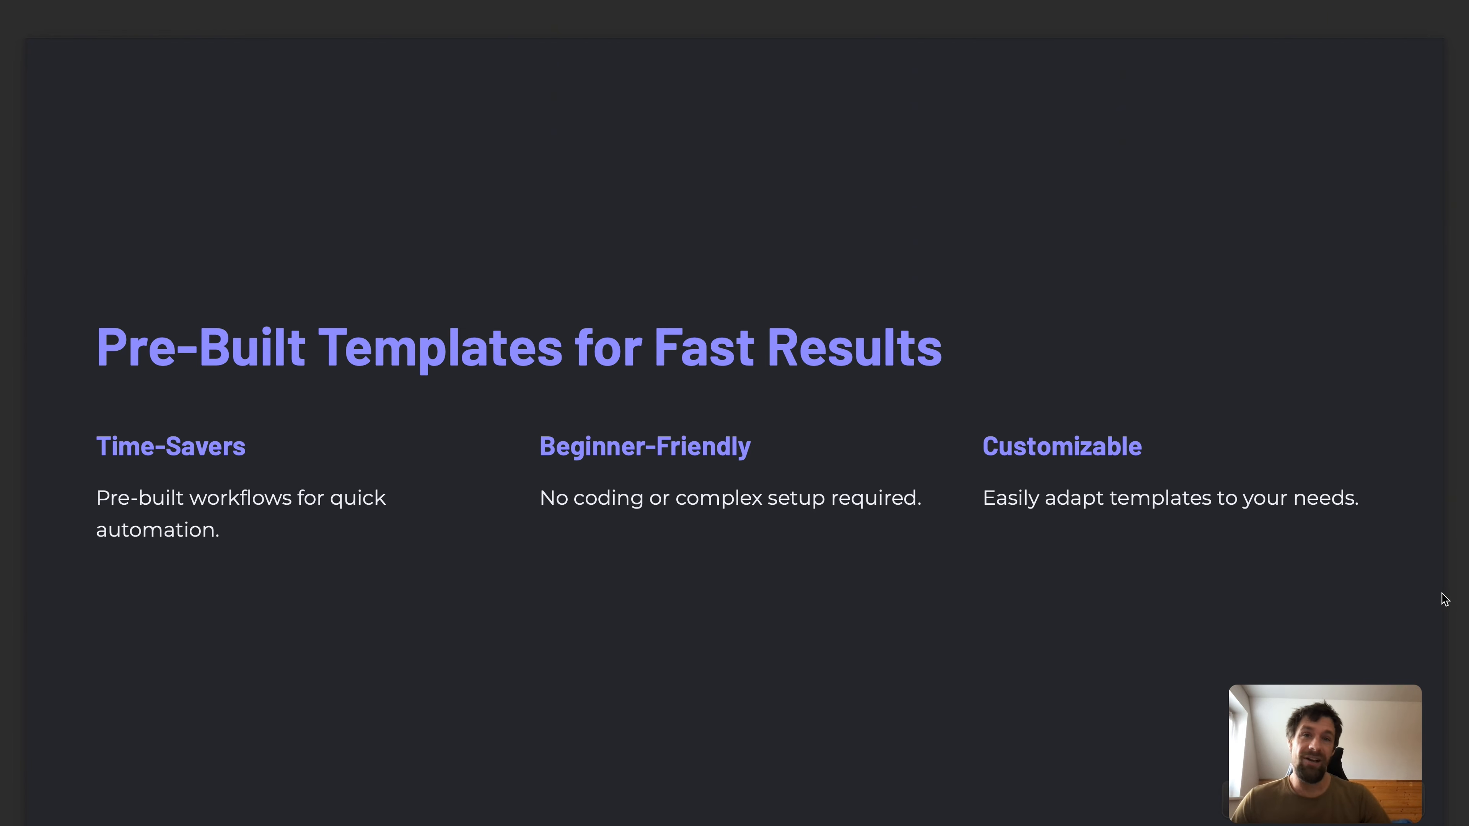
Advance the presentation to the 'Live Demo - Using a Template' slide.
{"action": "key", "text": "Right"}
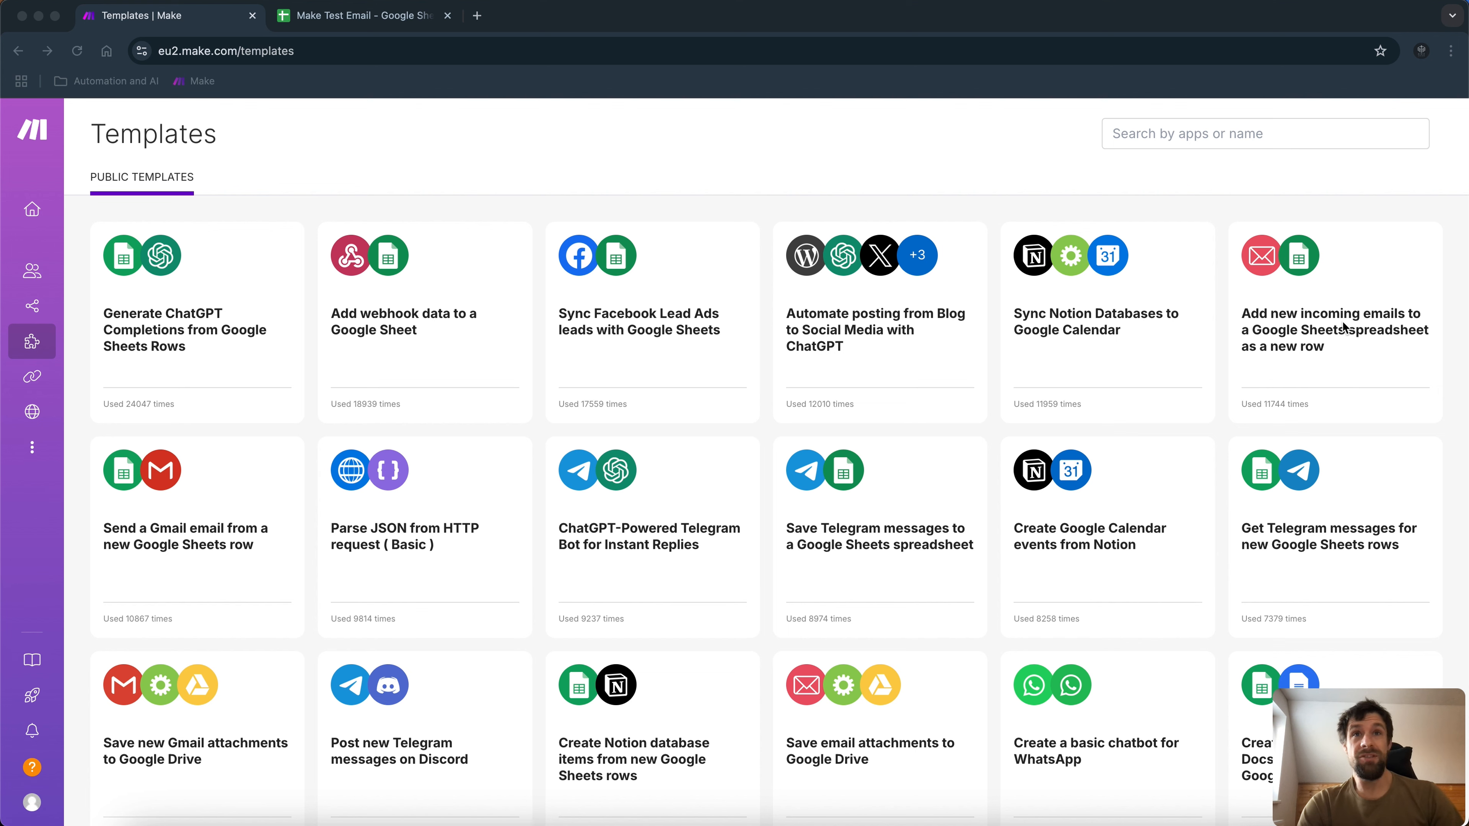
Open the email-to-Google-Sheets template and create a new scenario from it.
{"action": "left_click", "coordinate": [1309, 283]}
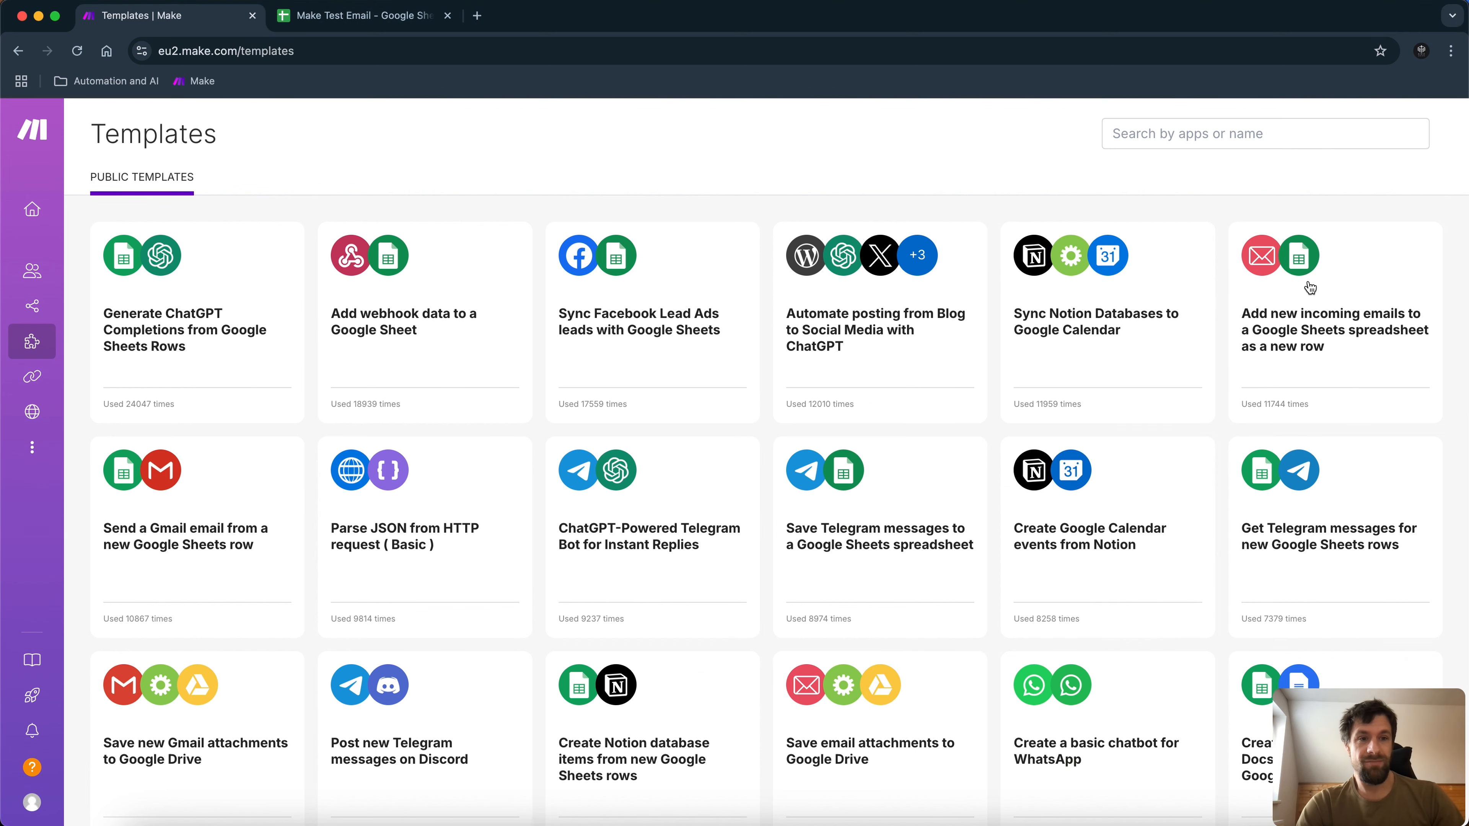
{"action": "left_click", "coordinate": [1309, 287]}
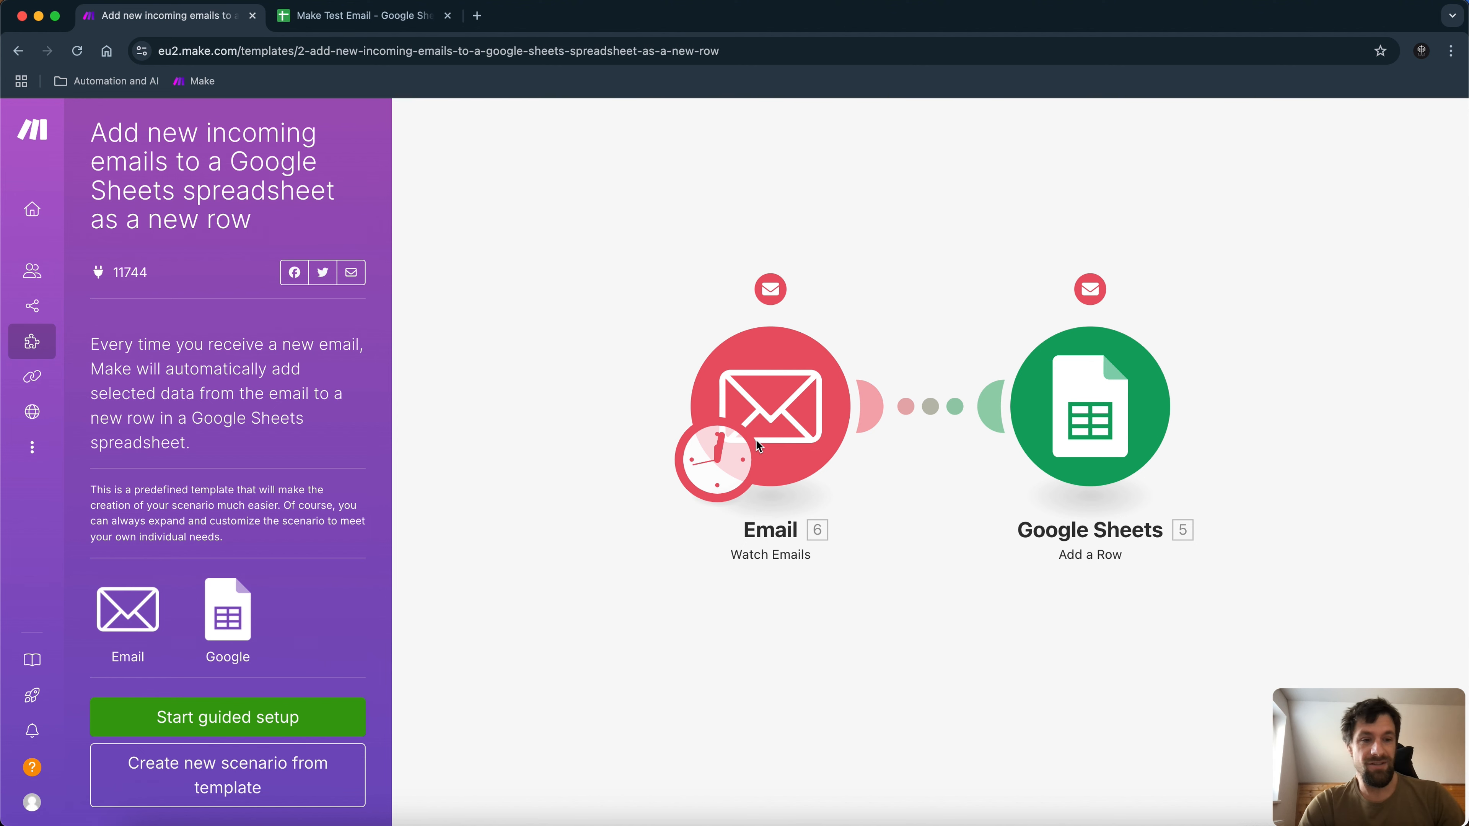
{"action": "left_click", "coordinate": [247, 789]}
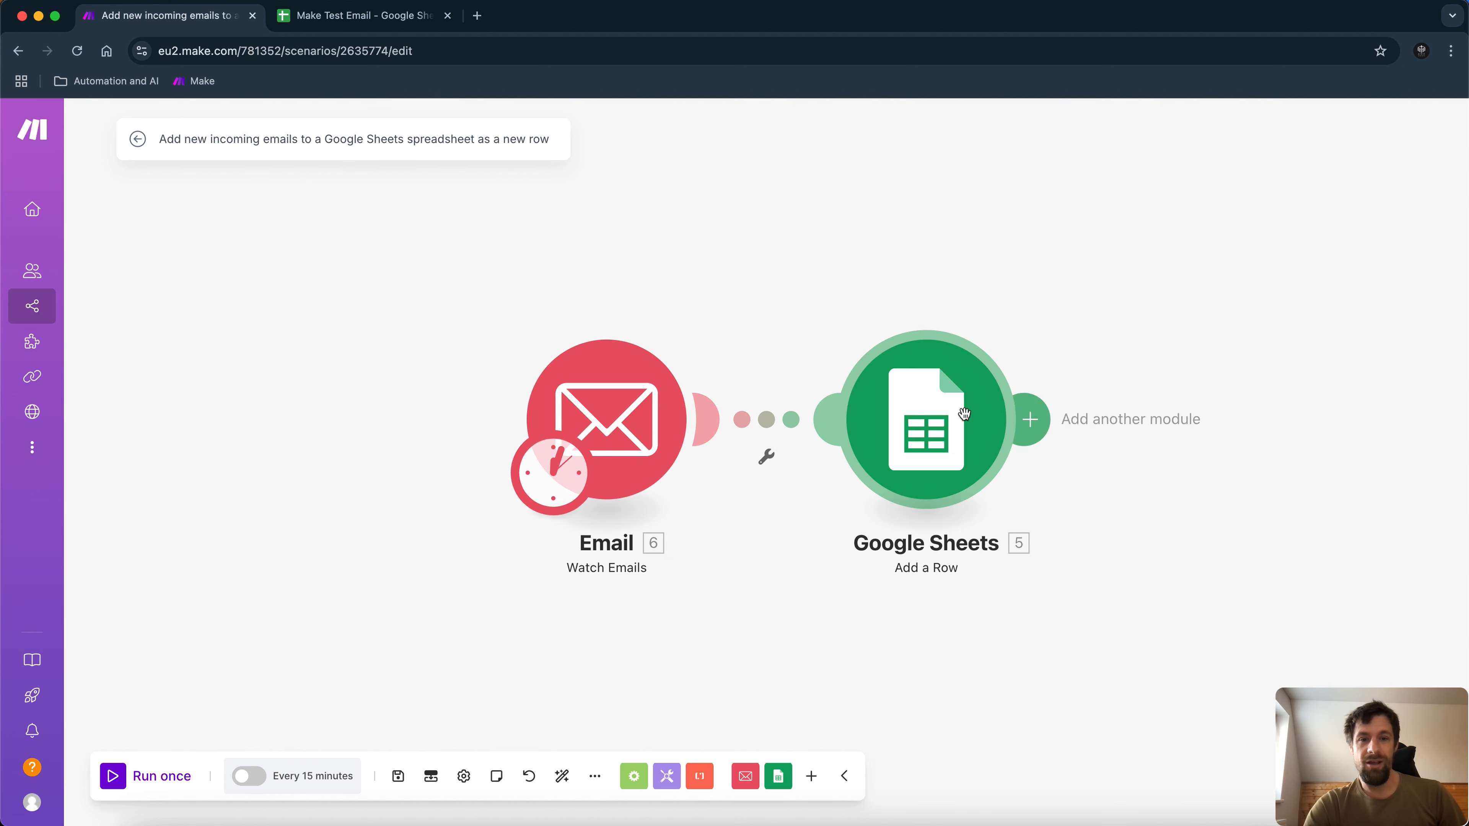
In the Email module, select the connected mailbox and set Criteria to All emails.
{"action": "left_click", "coordinate": [634, 446]}
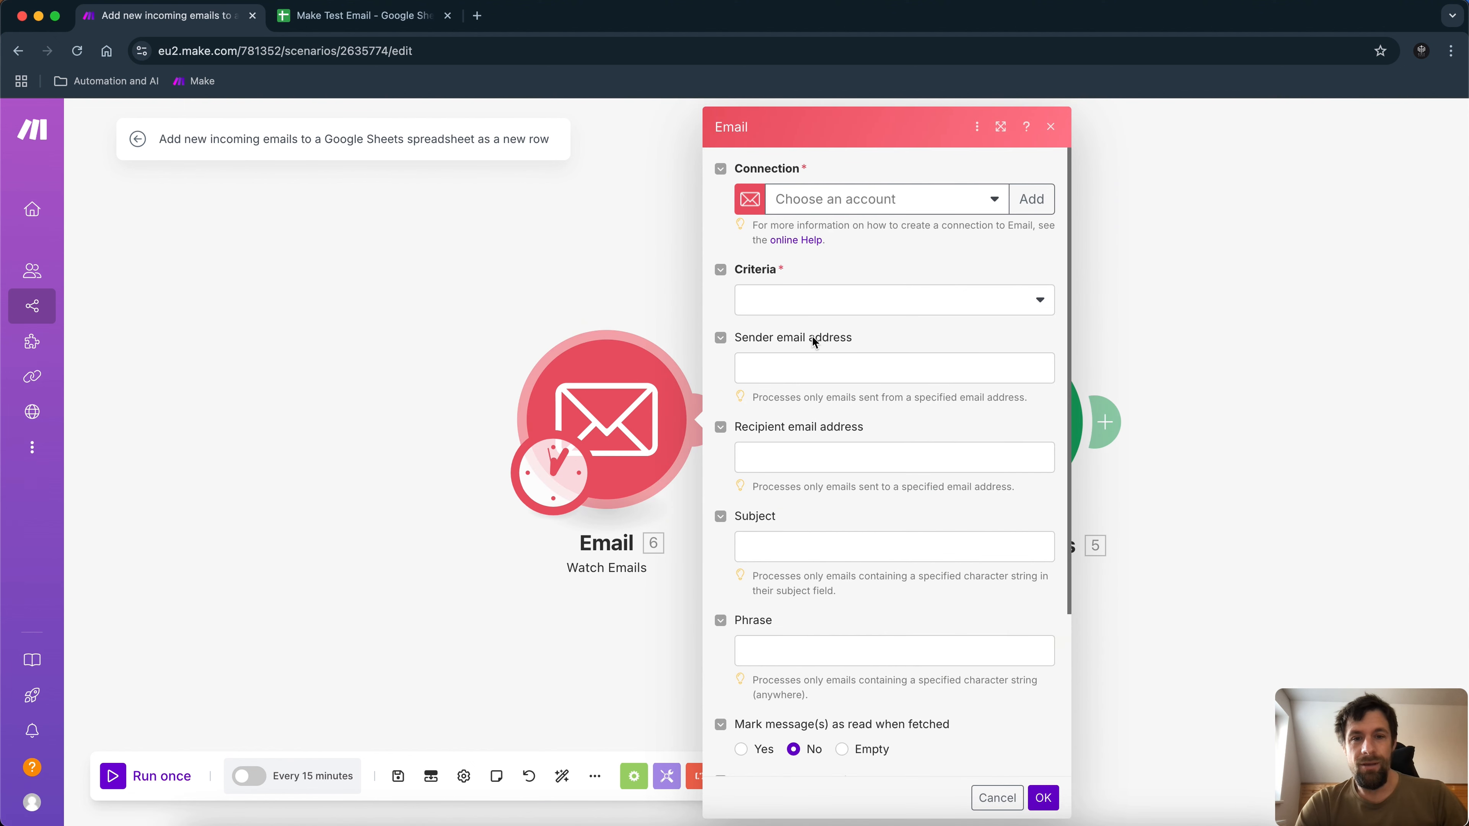
{"action": "left_click", "coordinate": [992, 202]}
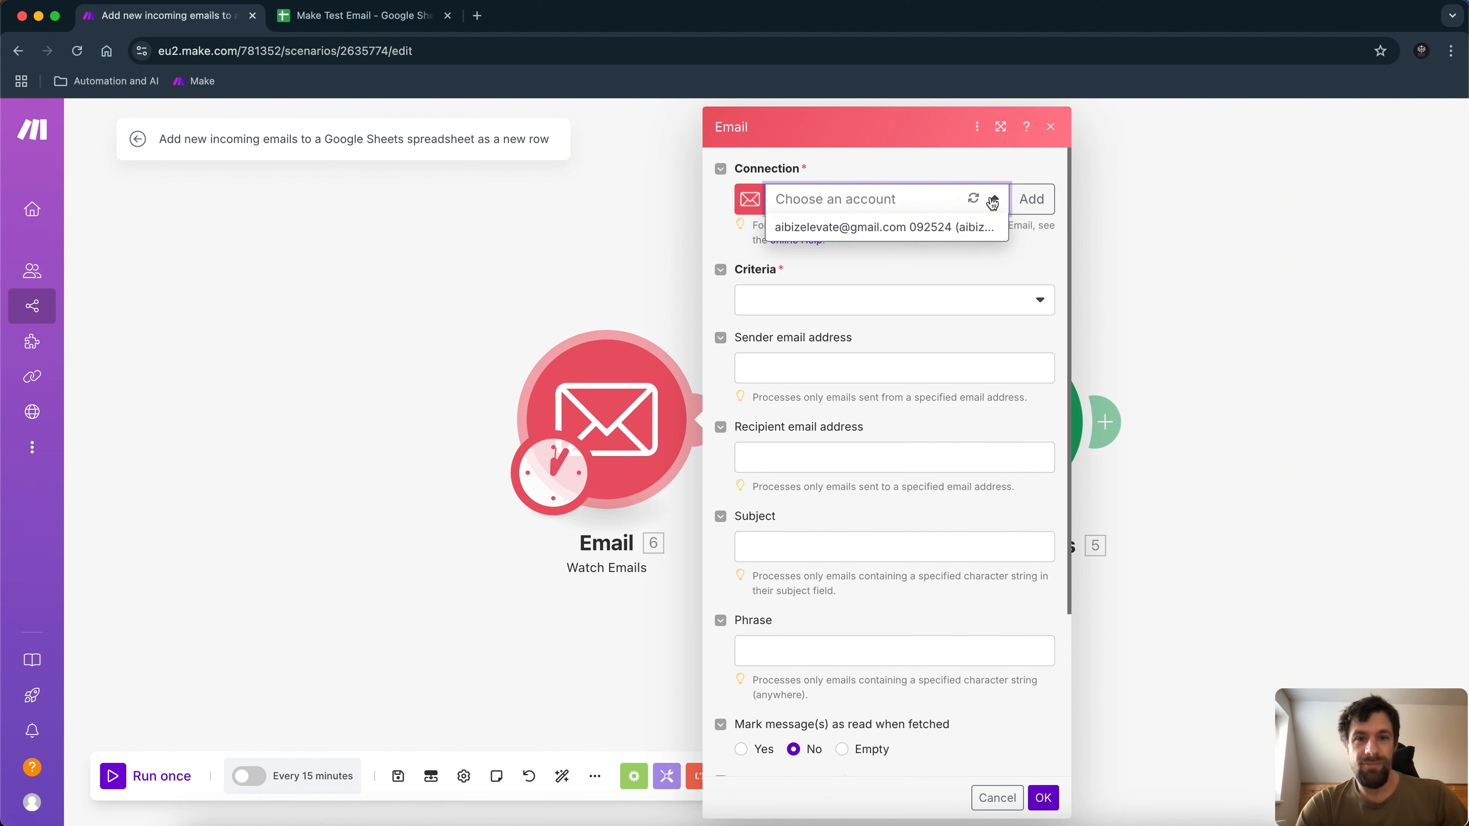
{"action": "left_click", "coordinate": [914, 227]}
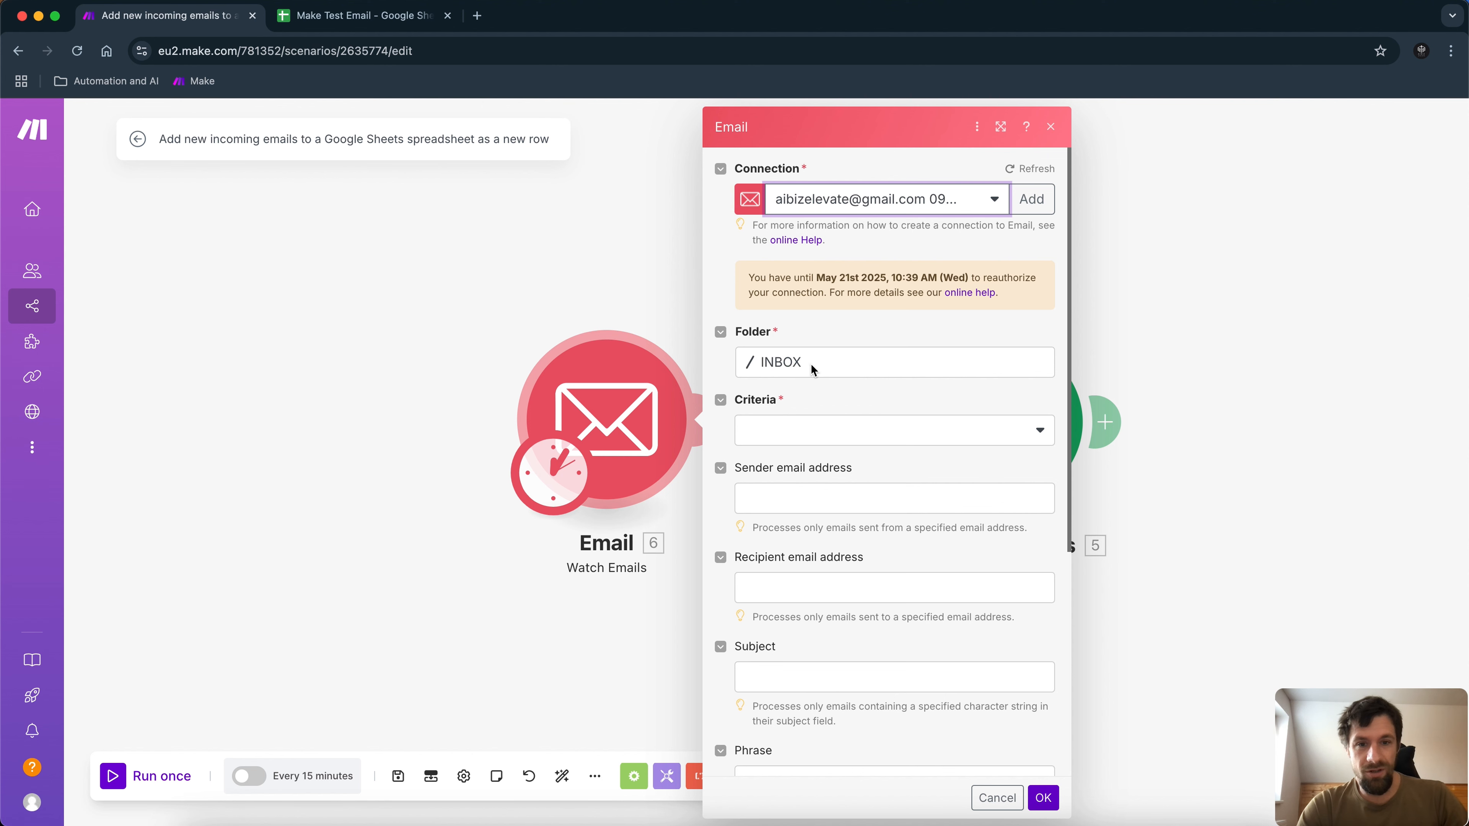
{"action": "left_click", "coordinate": [1048, 441]}
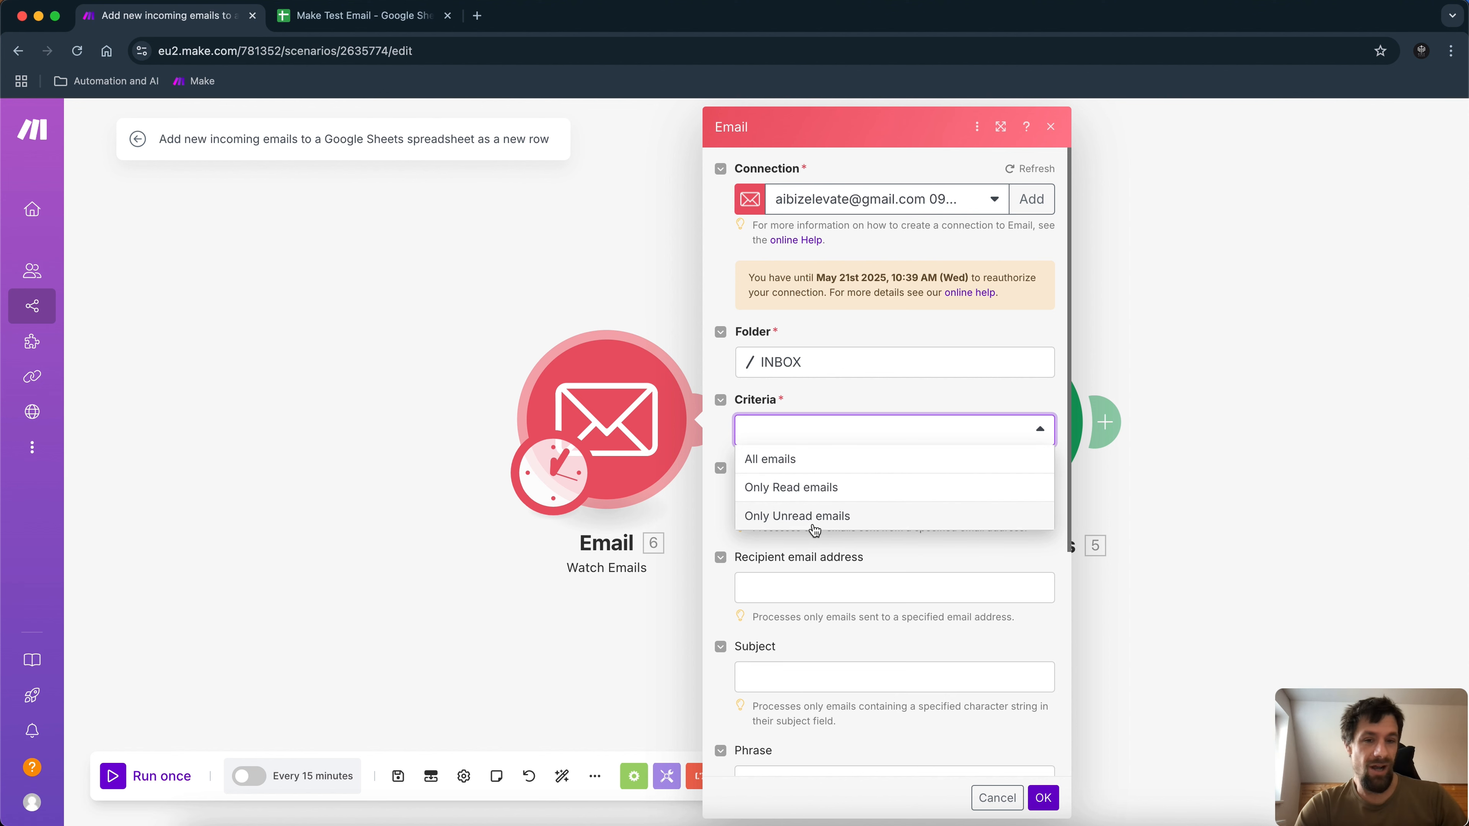
{"action": "left_click", "coordinate": [775, 464]}
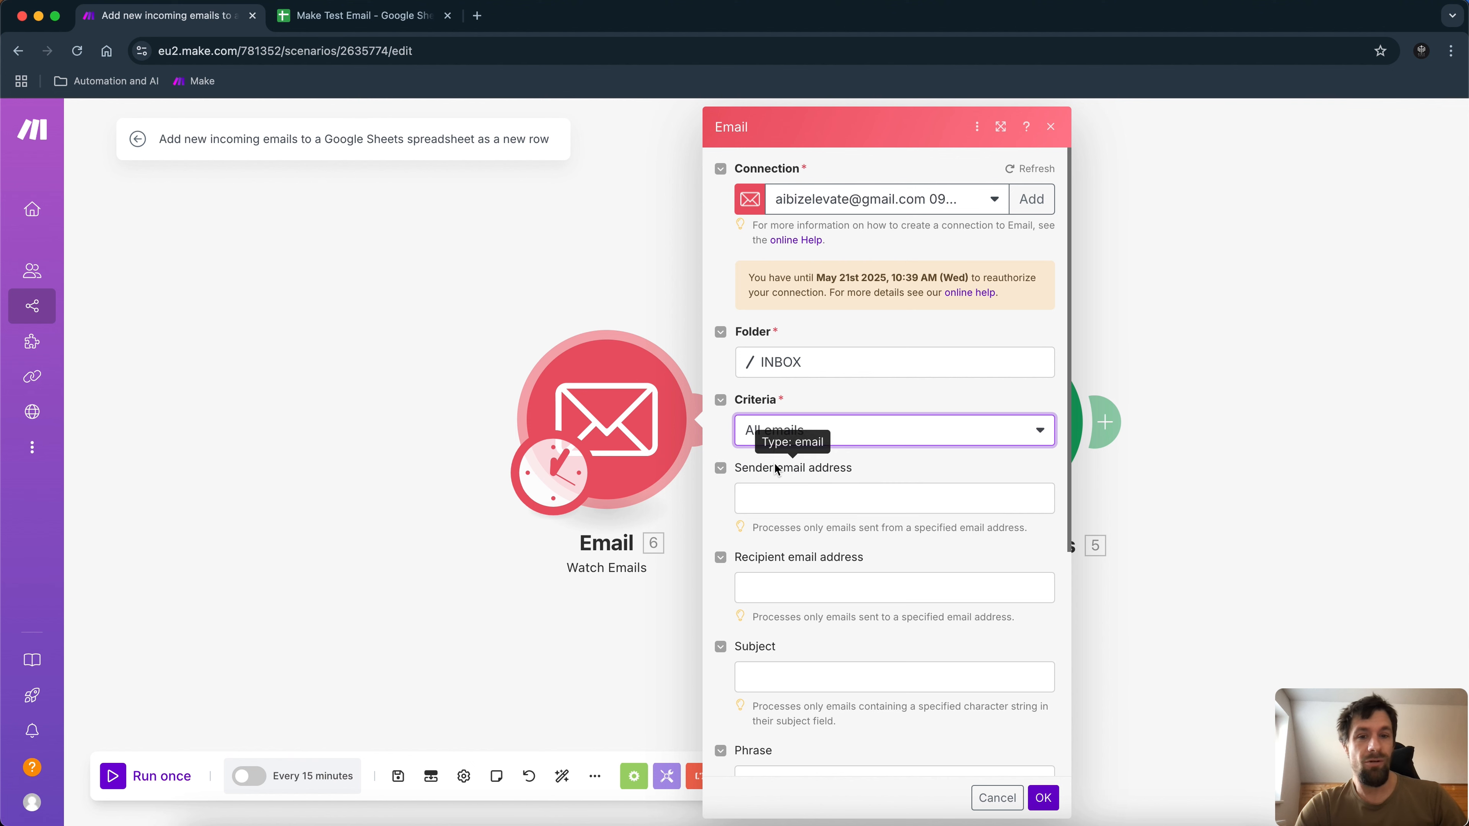
Filter by a sender email address and save the Watch Emails settings.
{"action": "left_click", "coordinate": [806, 504]}
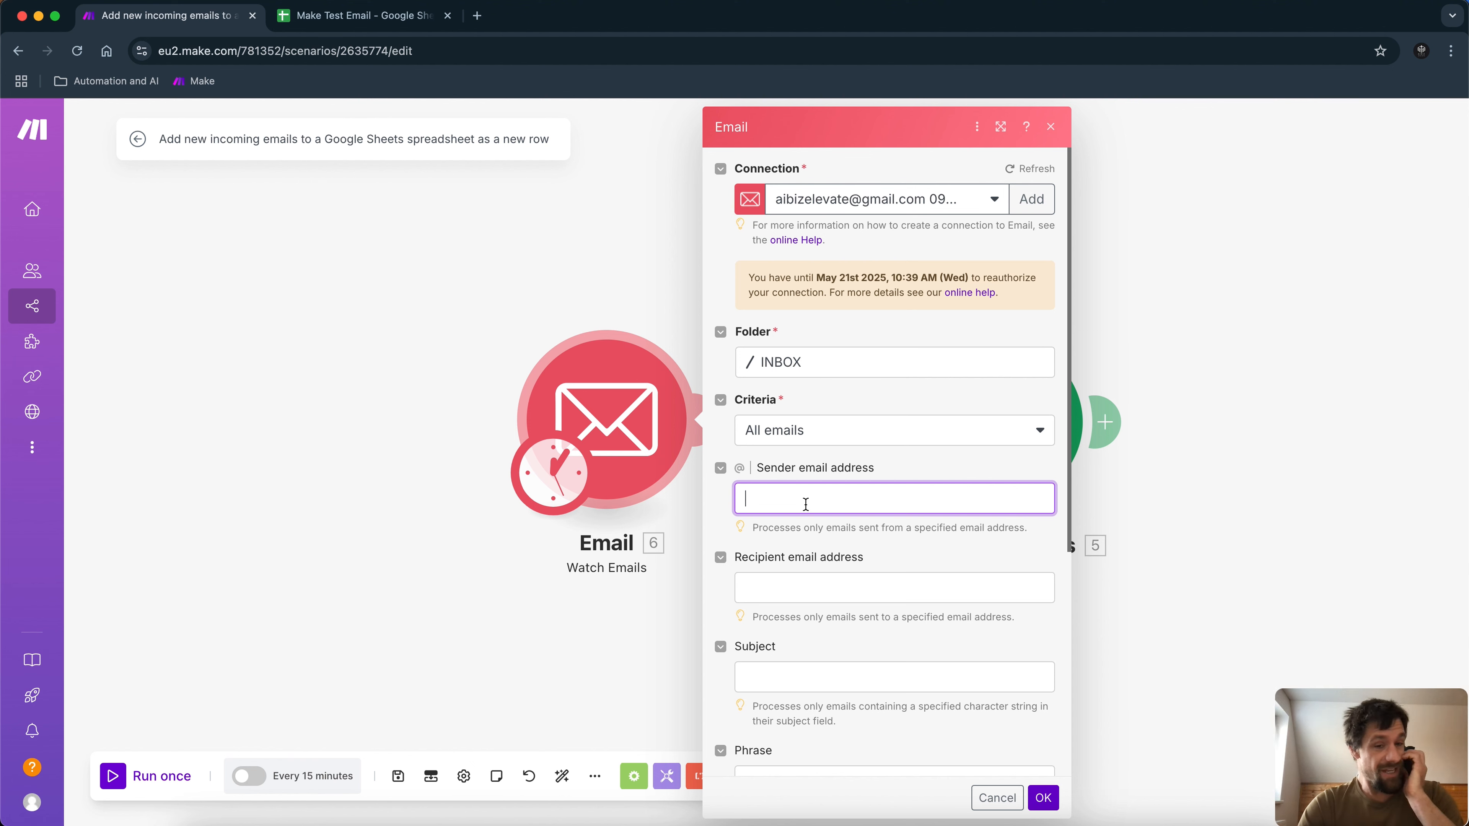
{"action": "left_click", "coordinate": [835, 583]}
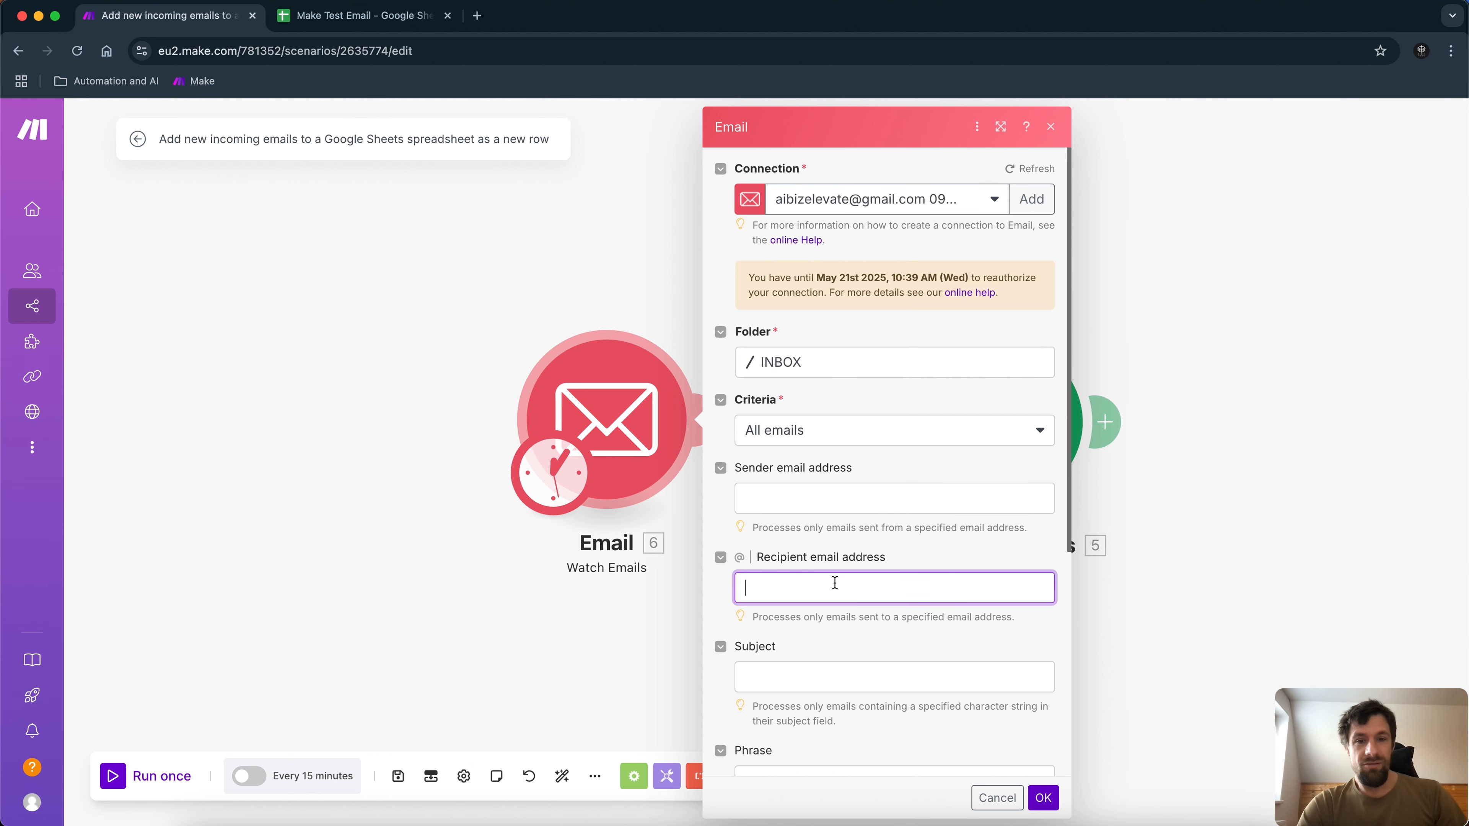
{"action": "scroll", "coordinate": [835, 583], "scroll_direction": "down", "scroll_amount": 5}
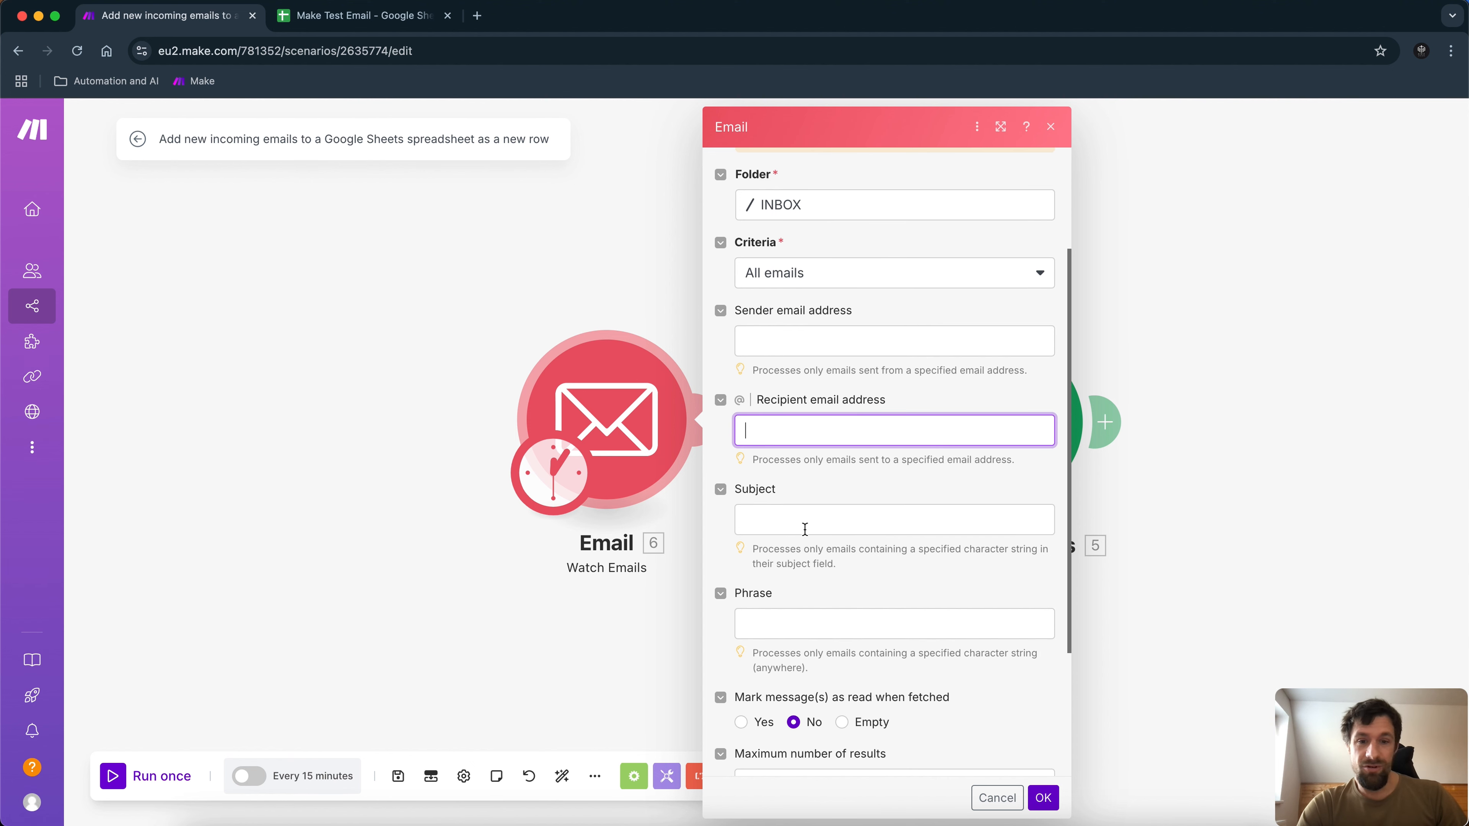
{"action": "left_click", "coordinate": [804, 530]}
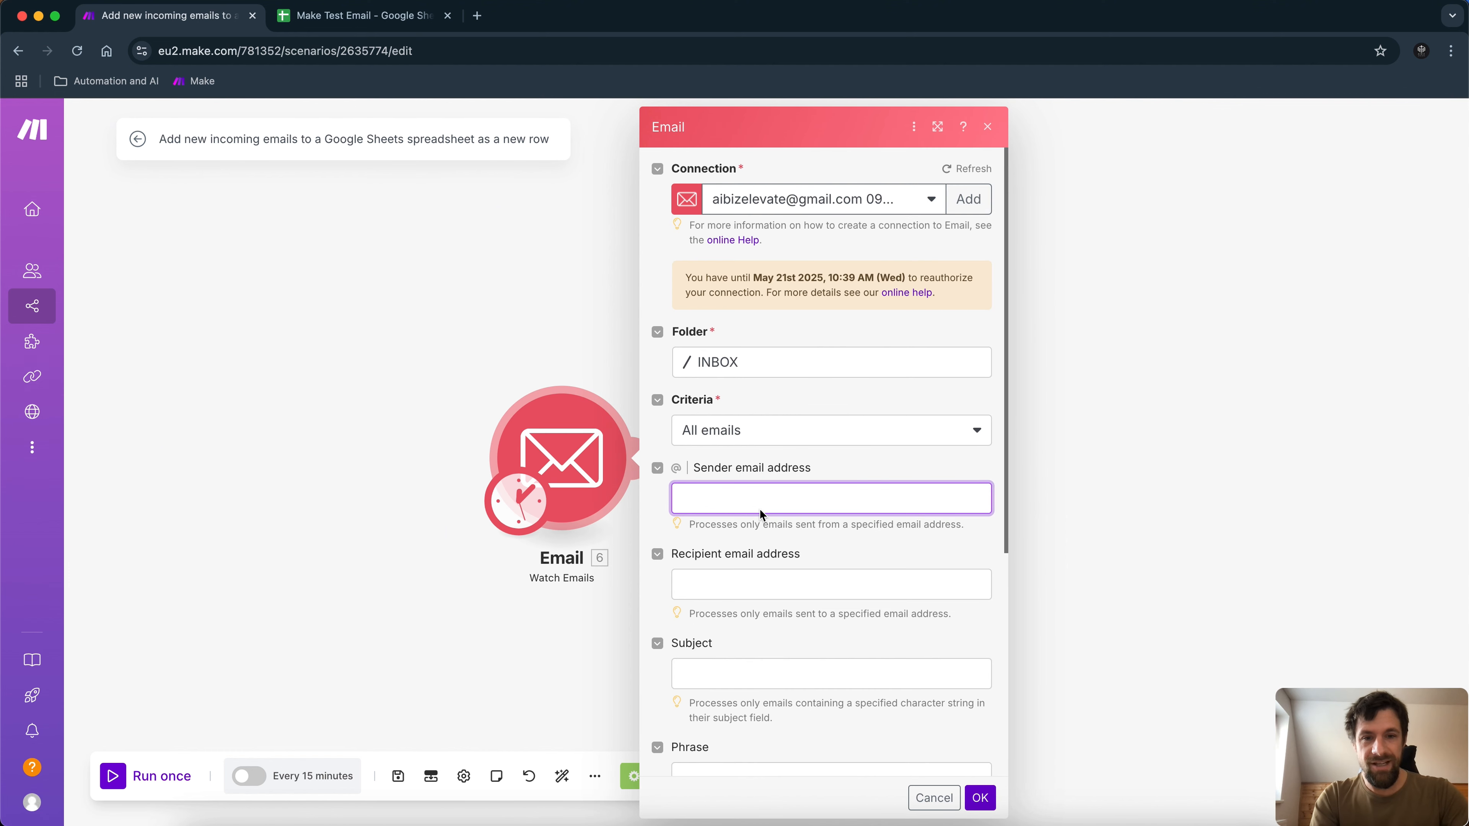
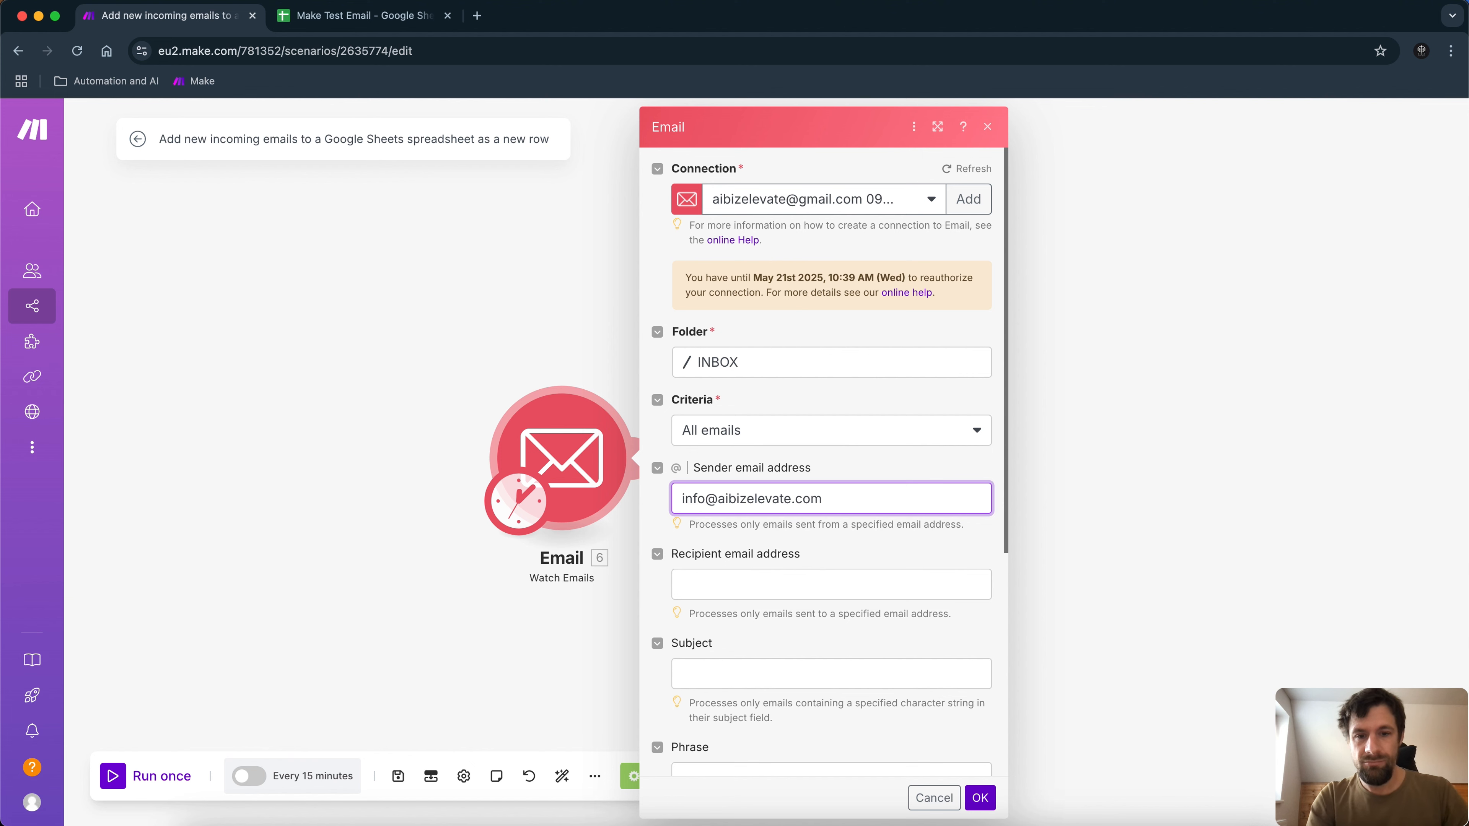
{"action": "scroll", "coordinate": [928, 669], "scroll_direction": "down", "scroll_amount": 3}
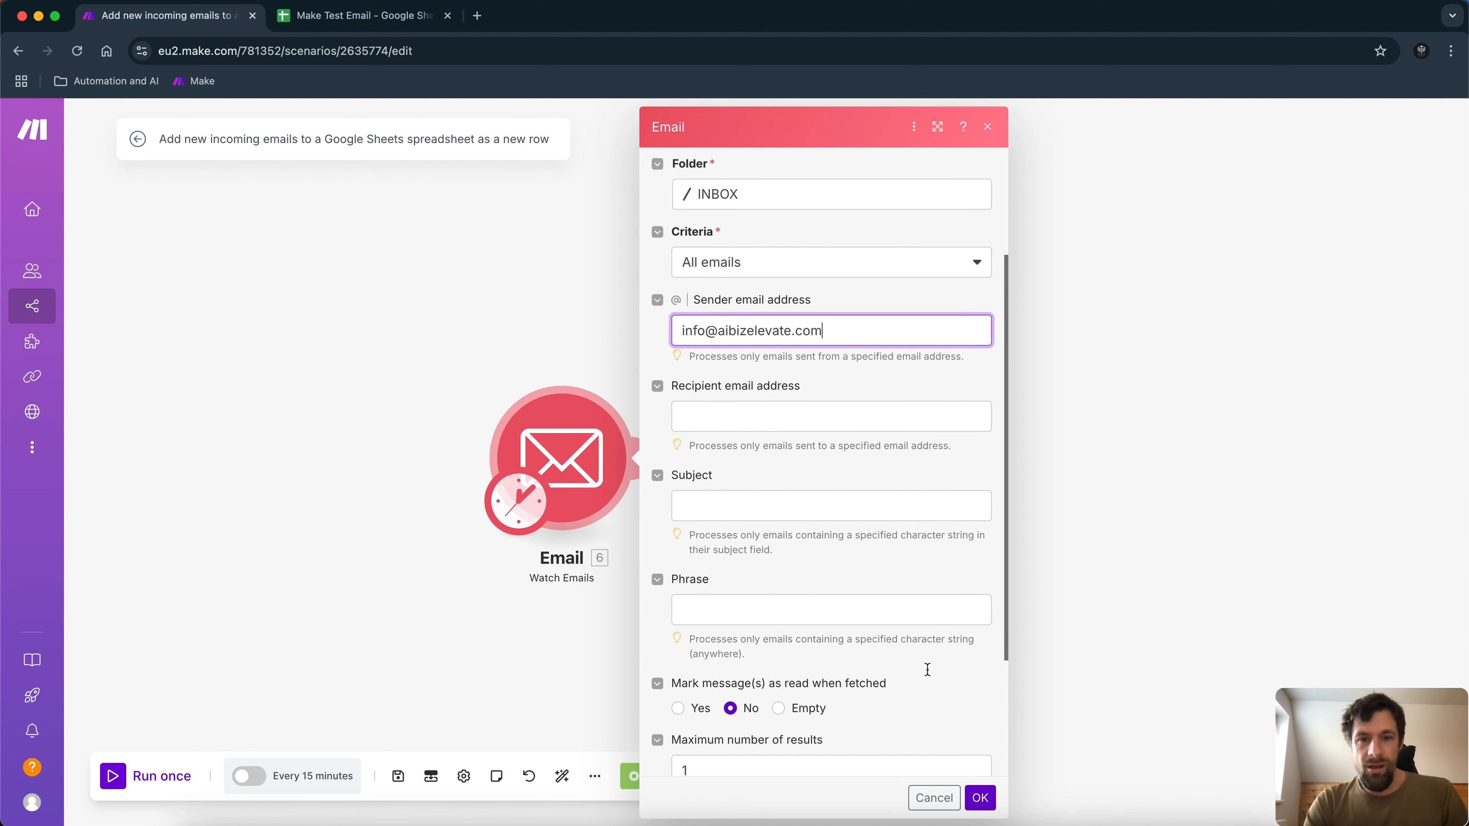
{"action": "scroll", "coordinate": [927, 671], "scroll_direction": "down", "scroll_amount": 1}
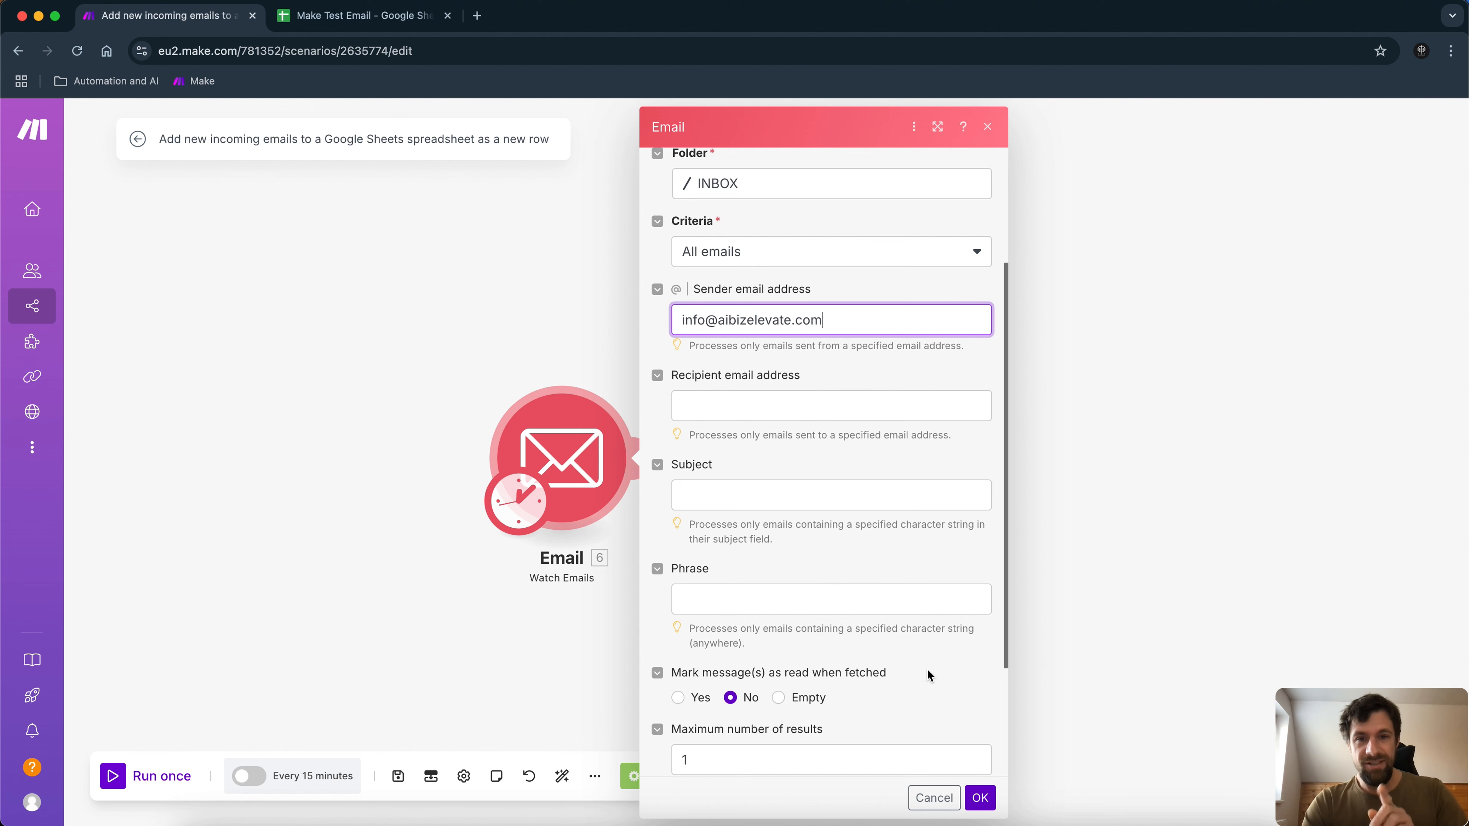
{"action": "left_click", "coordinate": [990, 799]}
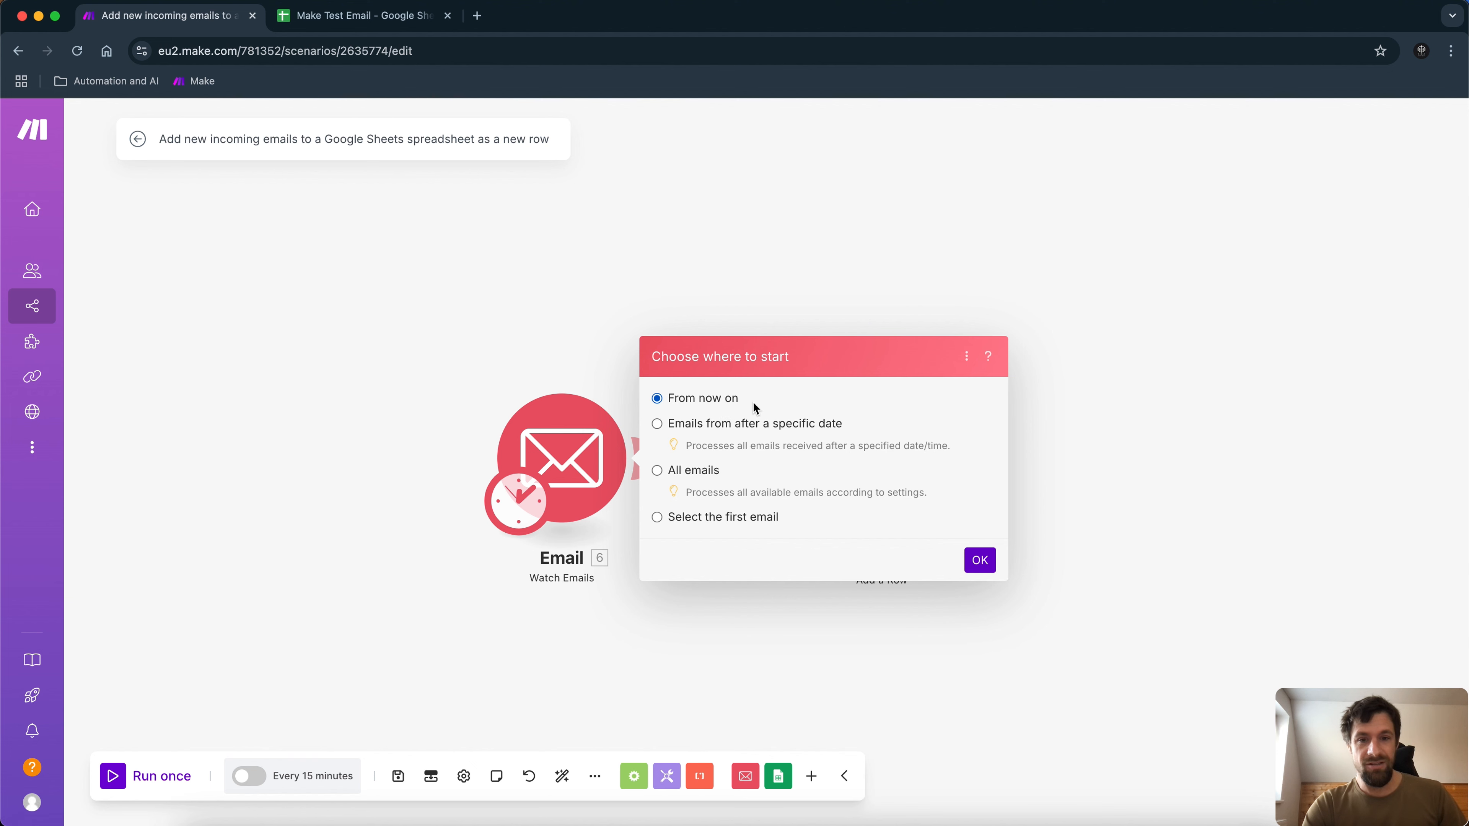
Start processing emails from now on and set the Google Sheets module to My Google connection.
{"action": "left_click", "coordinate": [990, 561]}
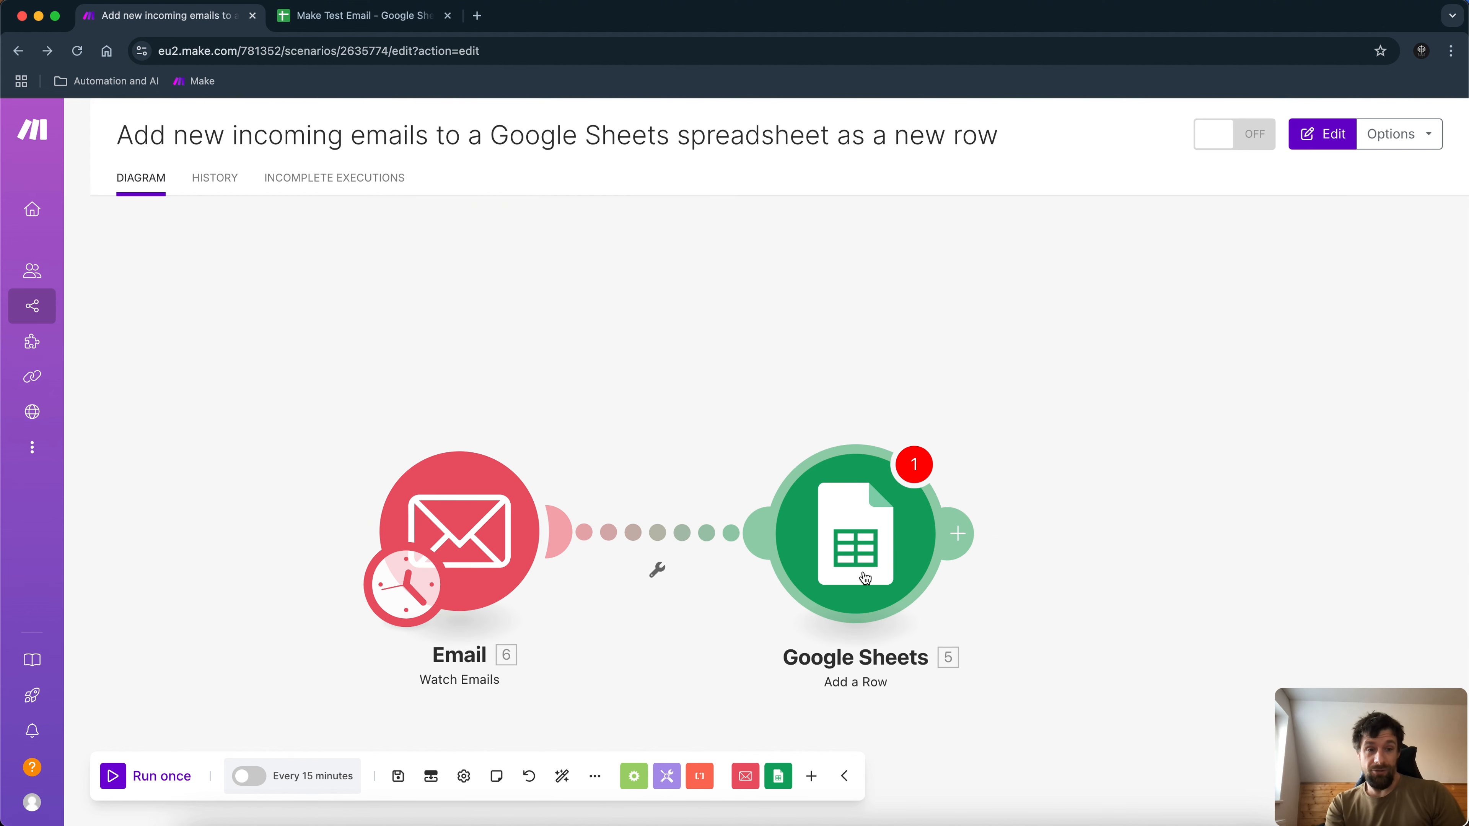
{"action": "left_click", "coordinate": [864, 578]}
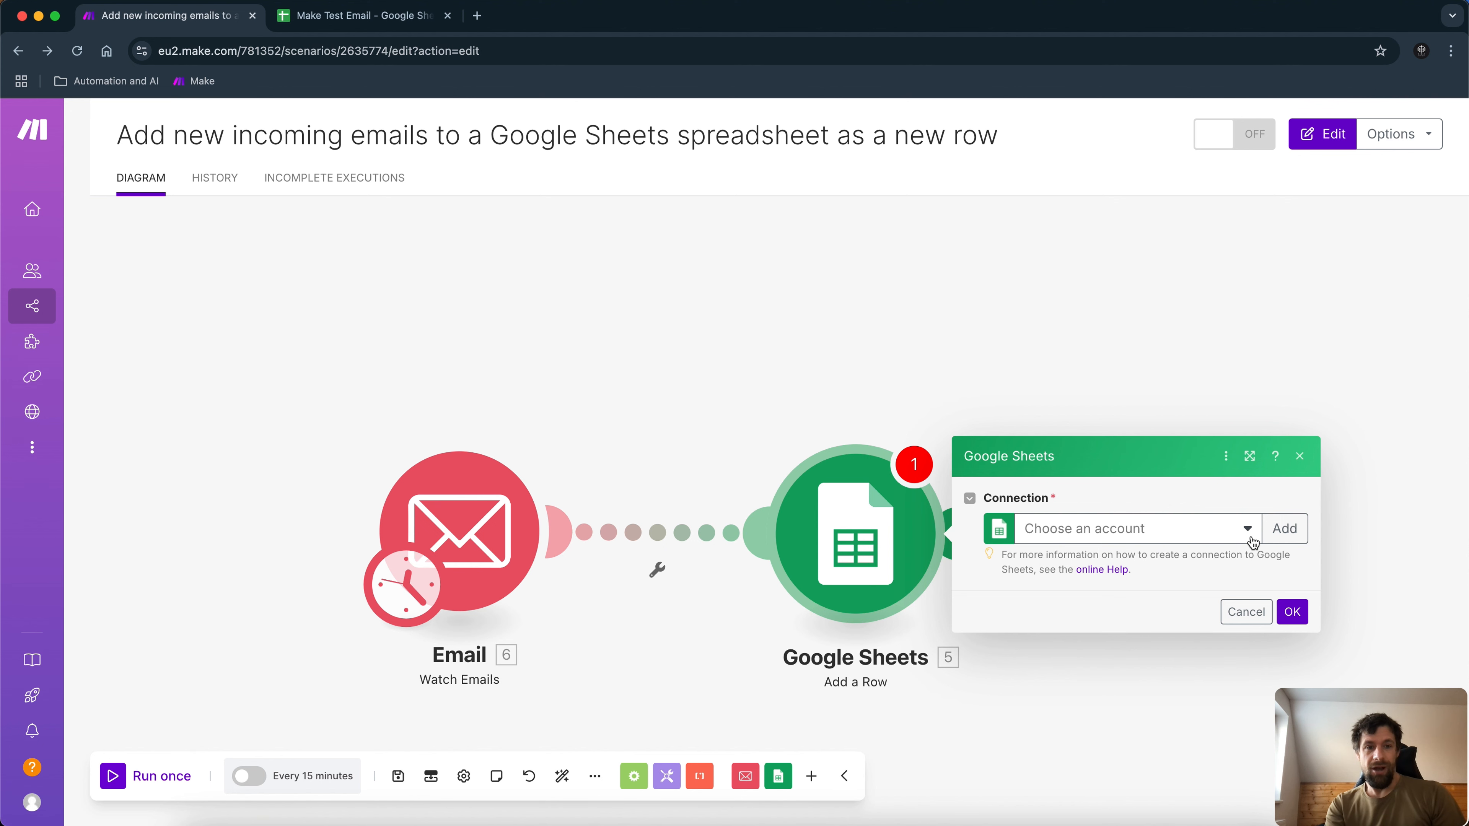
{"action": "left_click", "coordinate": [1282, 540]}
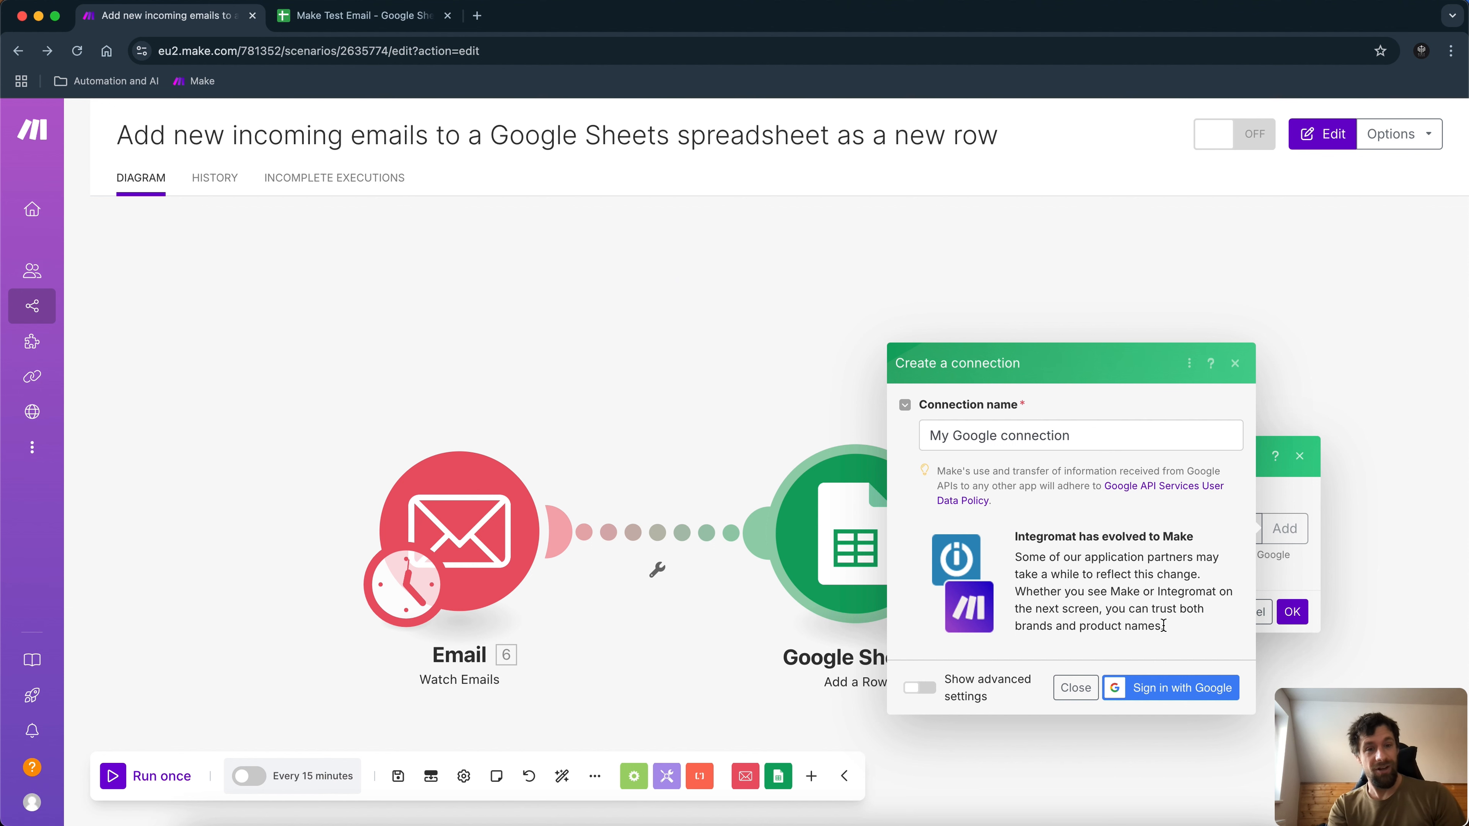
{"action": "left_click", "coordinate": [1238, 363]}
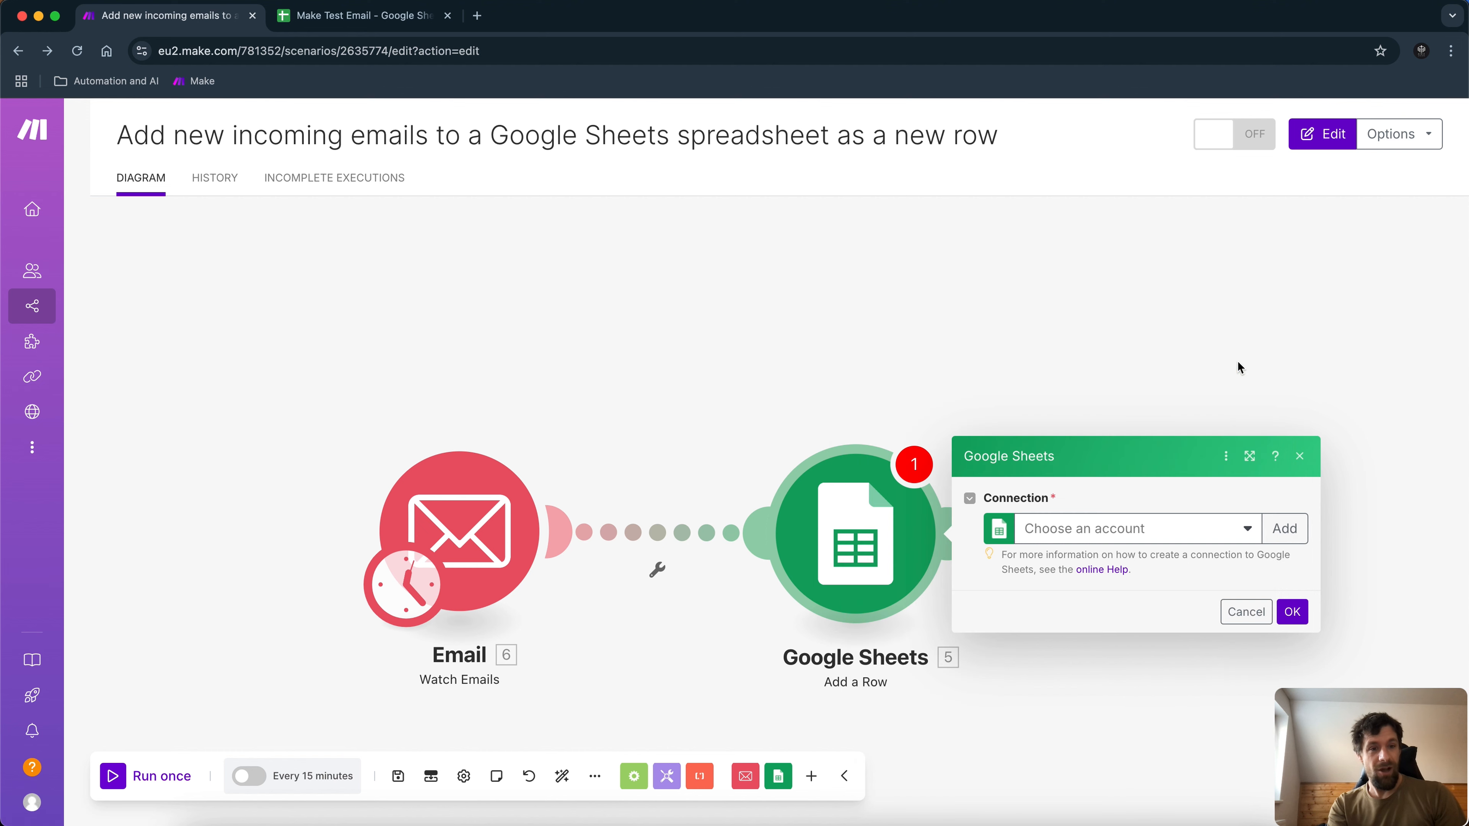
{"action": "left_click", "coordinate": [1228, 537]}
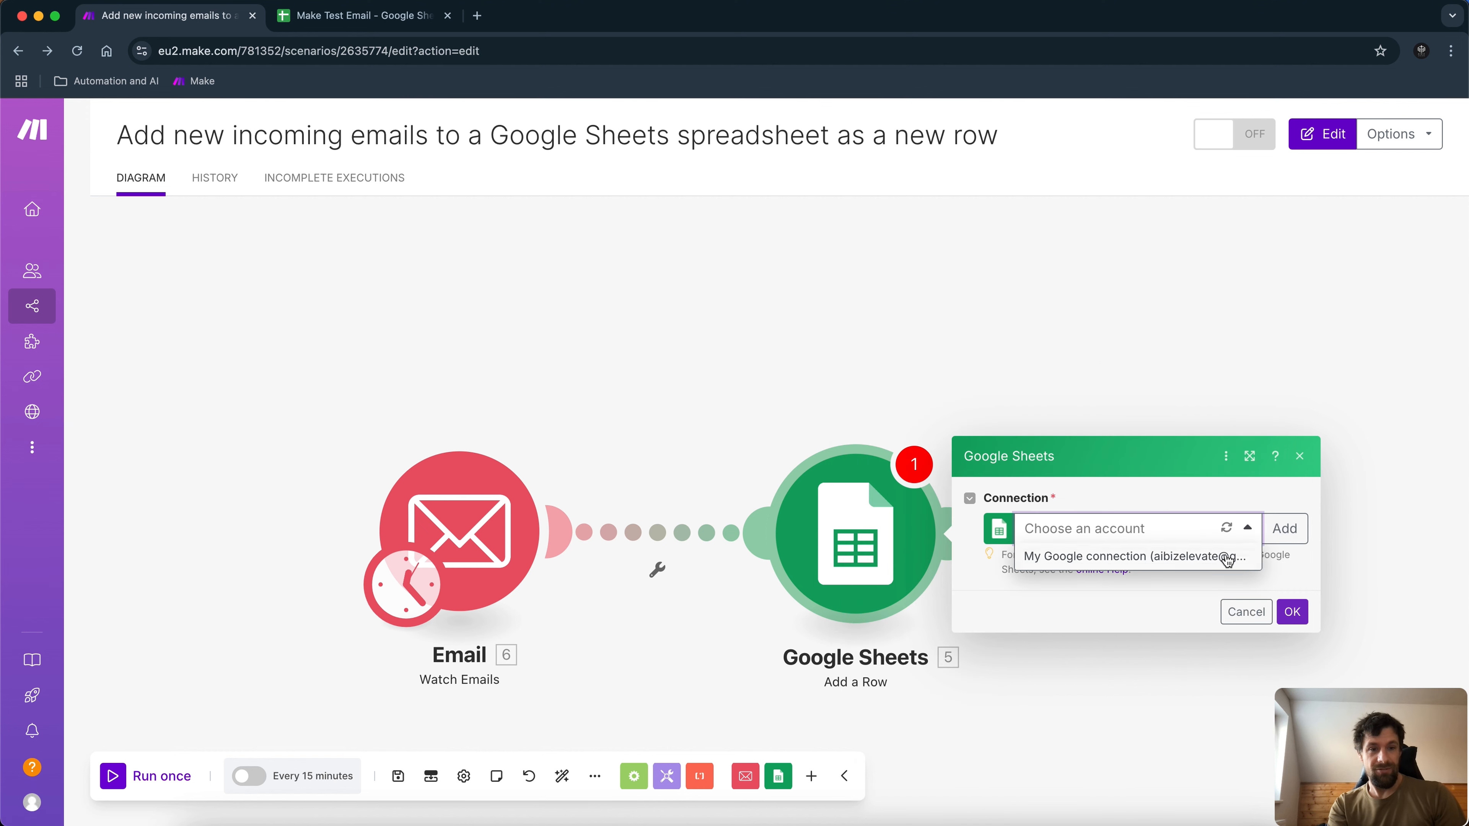
{"action": "left_click", "coordinate": [1195, 557]}
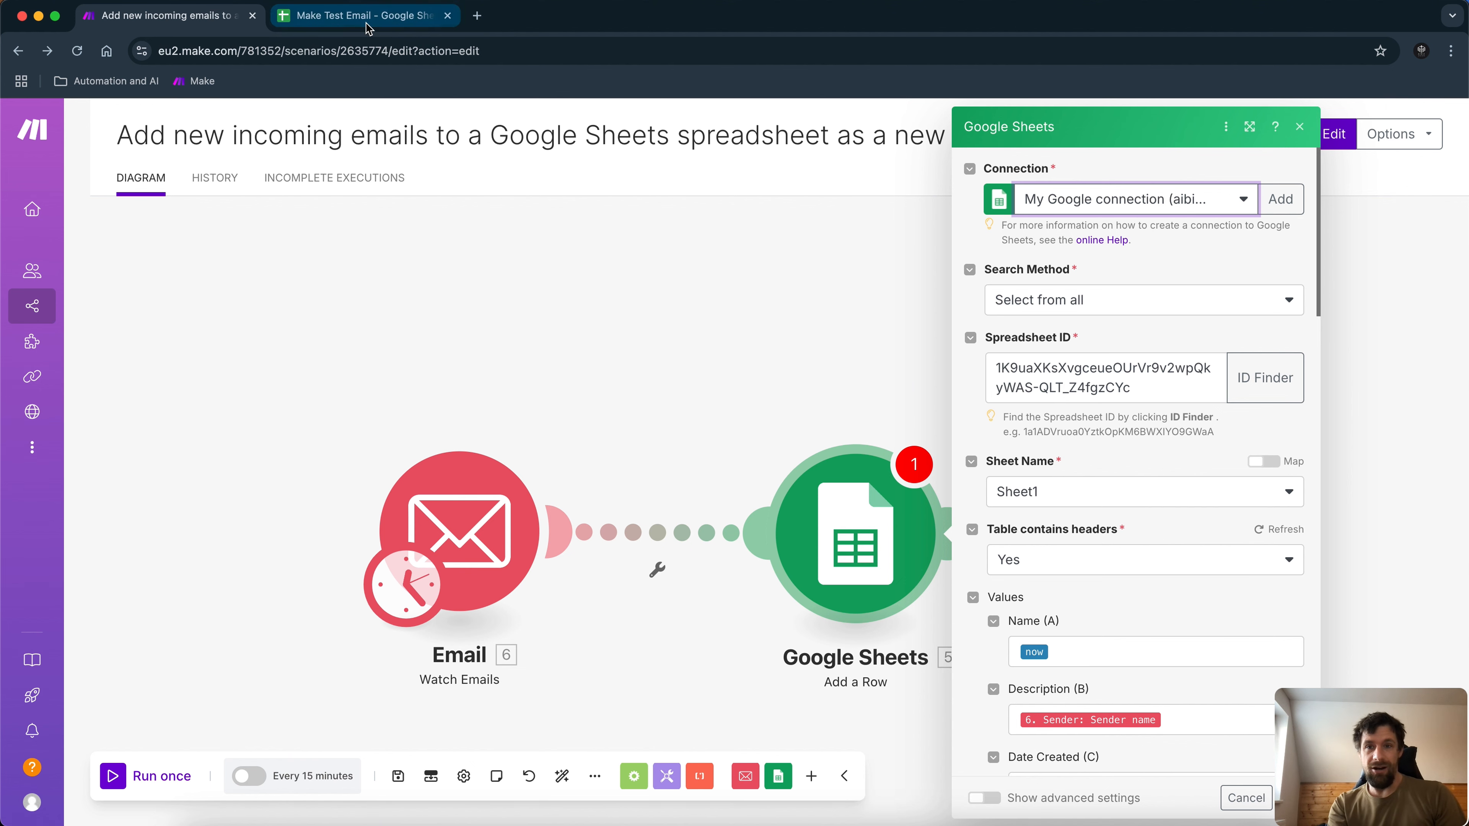
Set the Add a Row module to locate the spreadsheet by path on My Drive.
{"action": "left_click", "coordinate": [375, 23]}
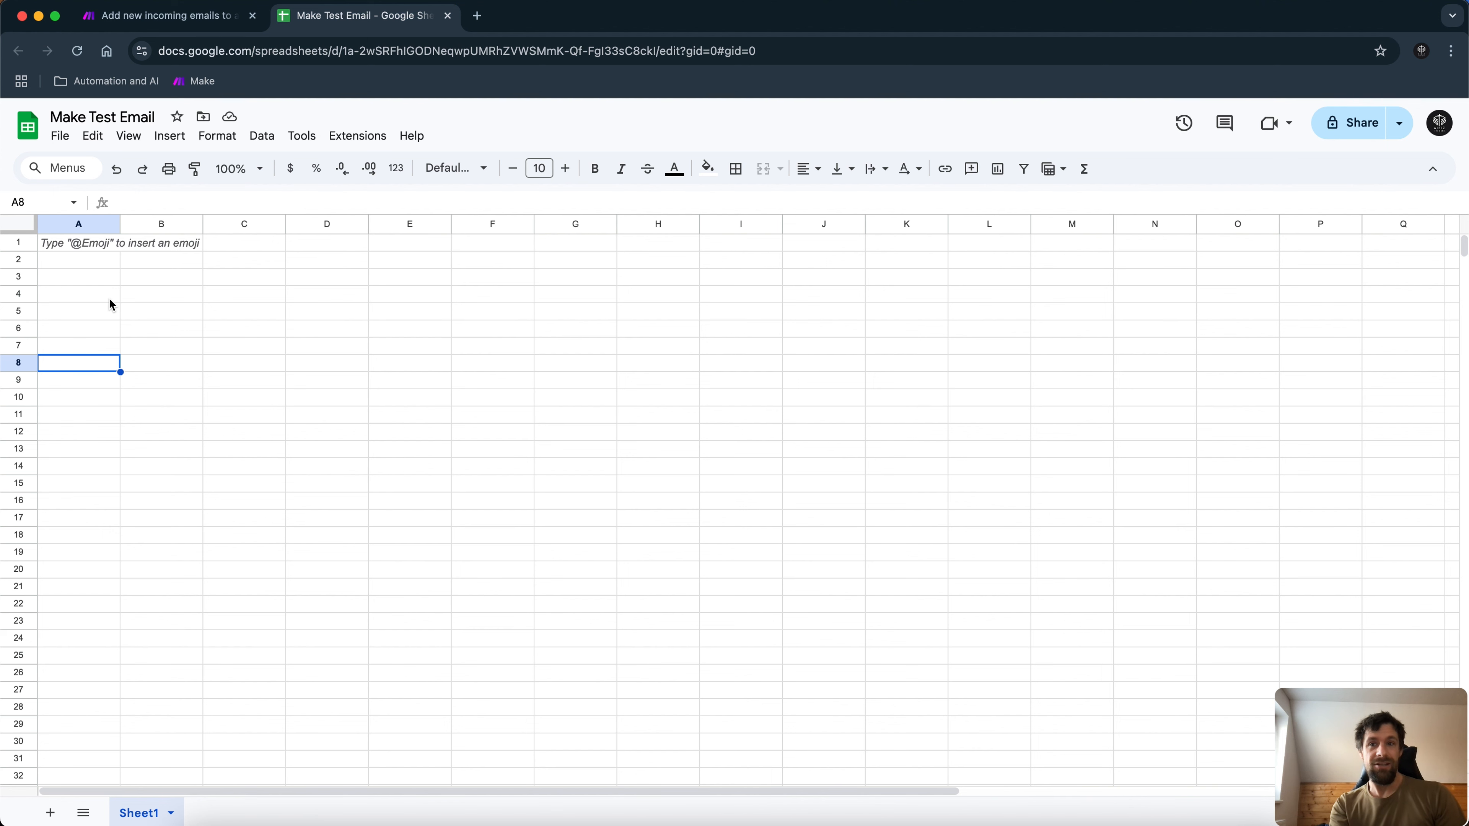
{"action": "left_click", "coordinate": [191, 16]}
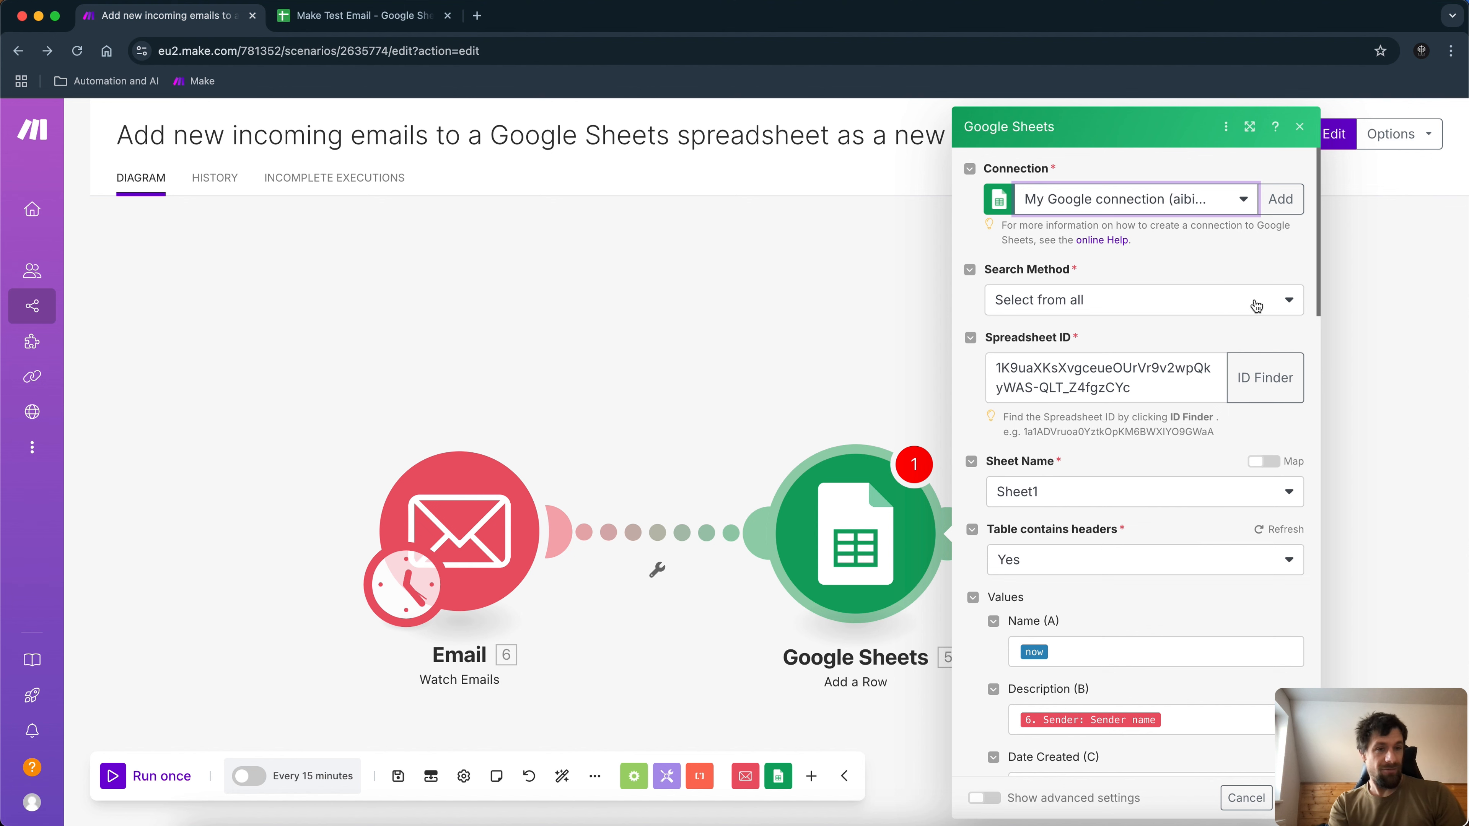
{"action": "left_click", "coordinate": [1279, 306]}
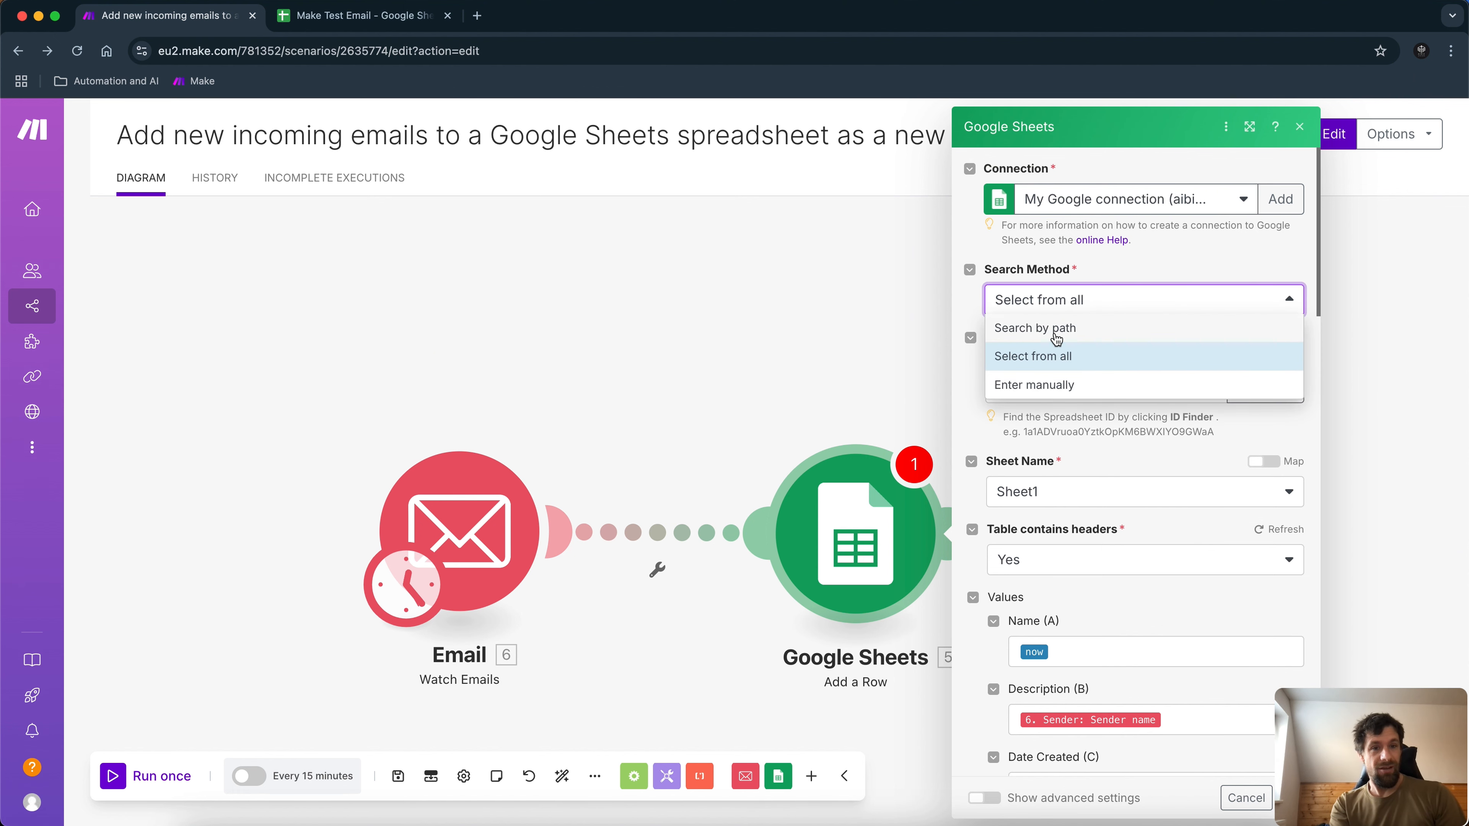
{"action": "left_click", "coordinate": [1056, 338]}
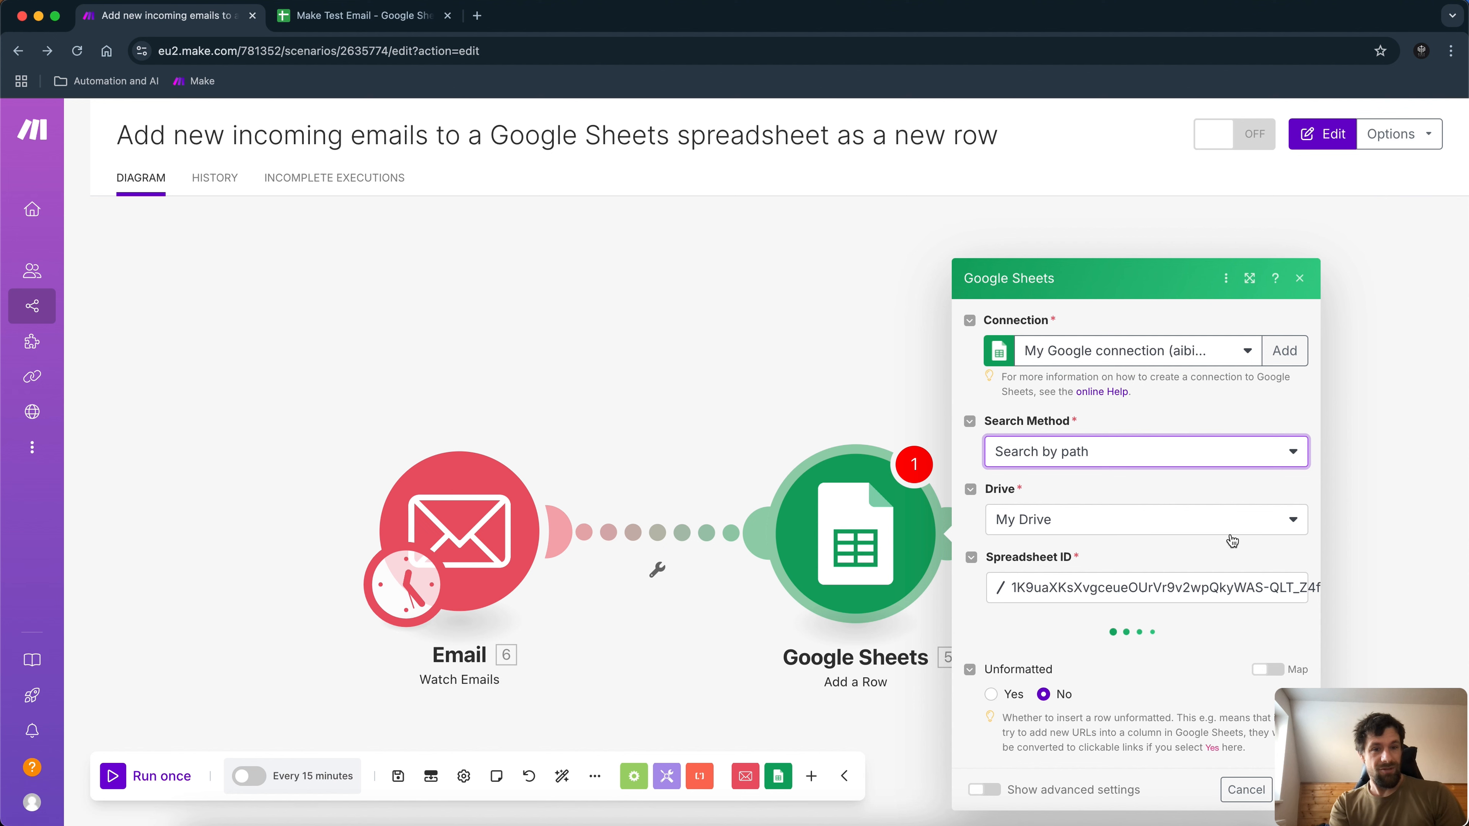
{"action": "left_click", "coordinate": [1249, 524]}
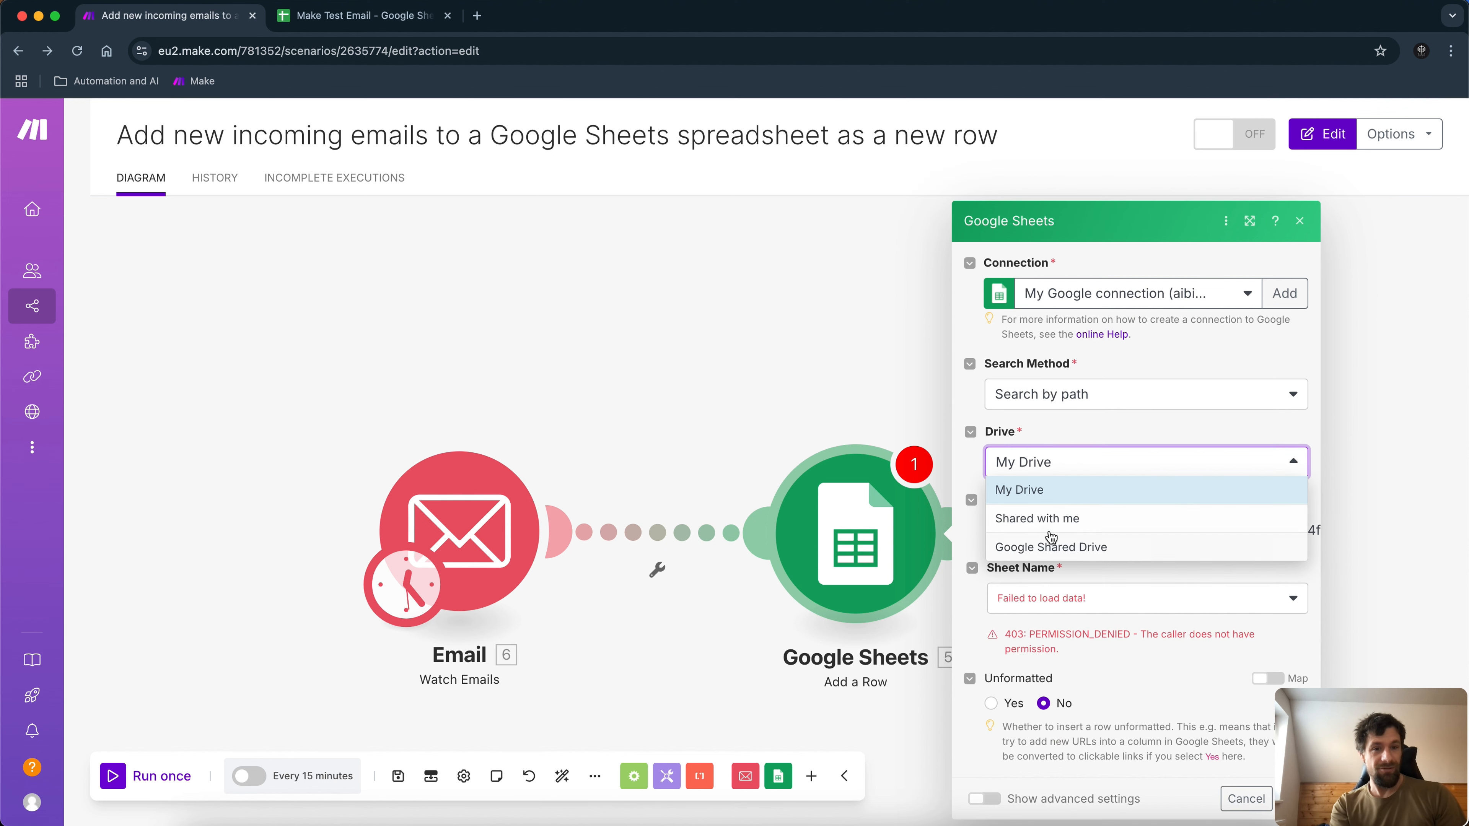
{"action": "left_click", "coordinate": [1030, 493]}
Choose the Make Test Email spreadsheet from the spreadsheet list.
{"action": "left_click", "coordinate": [1165, 536]}
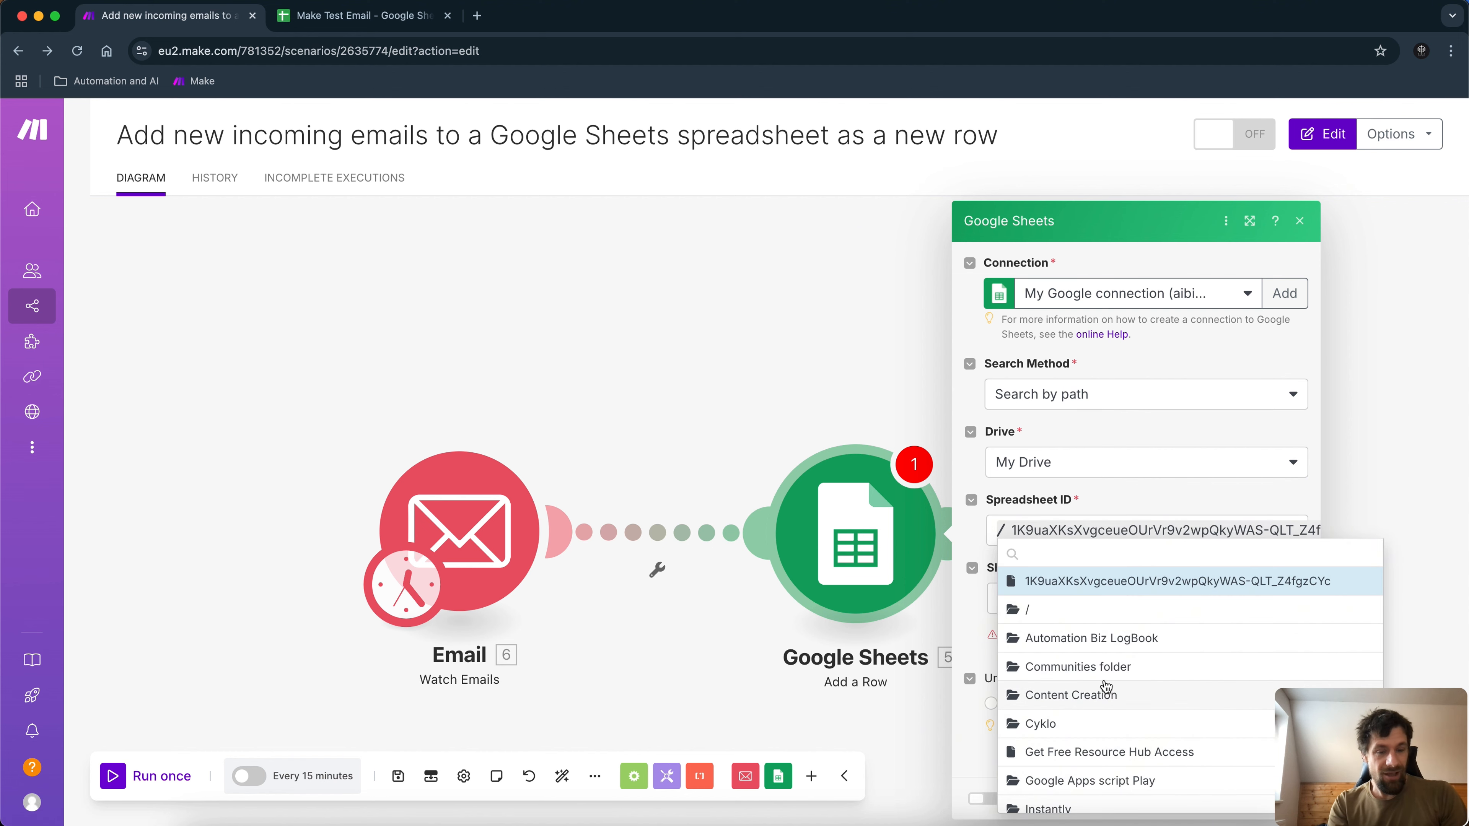
{"action": "left_click", "coordinate": [350, 14]}
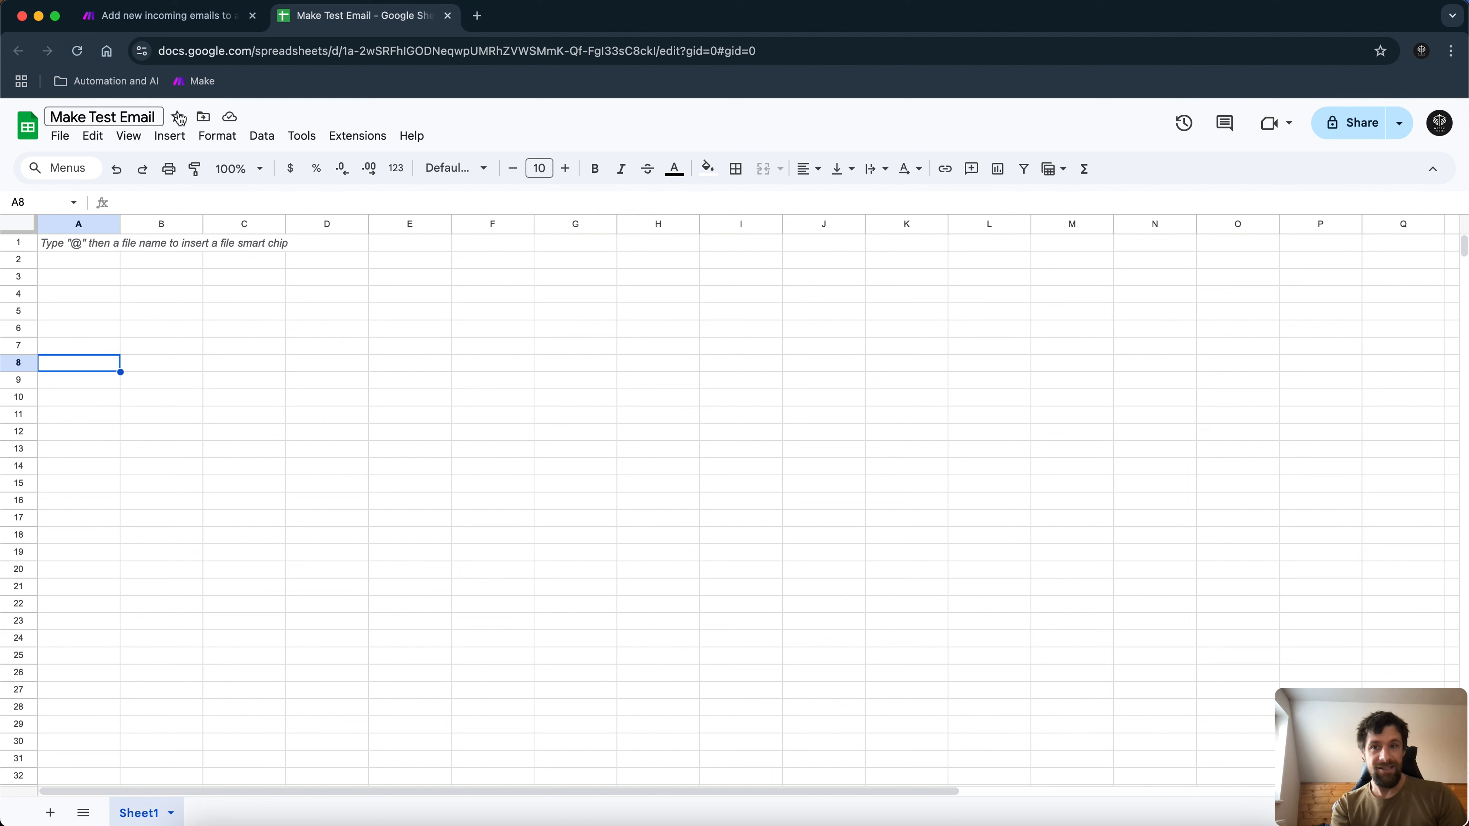
{"action": "left_click", "coordinate": [167, 15]}
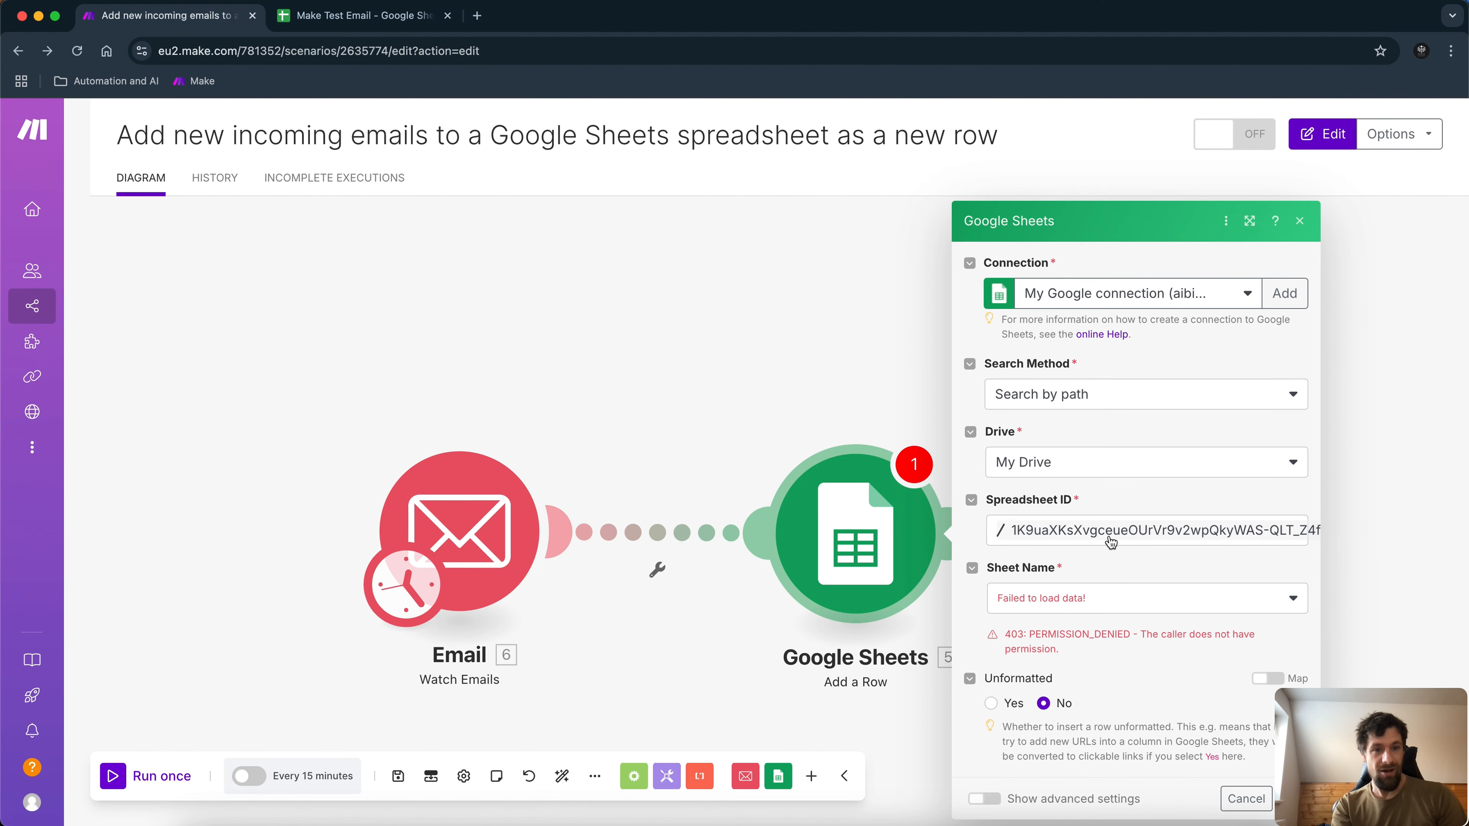
{"action": "left_click", "coordinate": [1111, 542]}
{"action": "scroll", "coordinate": [1102, 734], "scroll_direction": "down", "scroll_amount": 3}
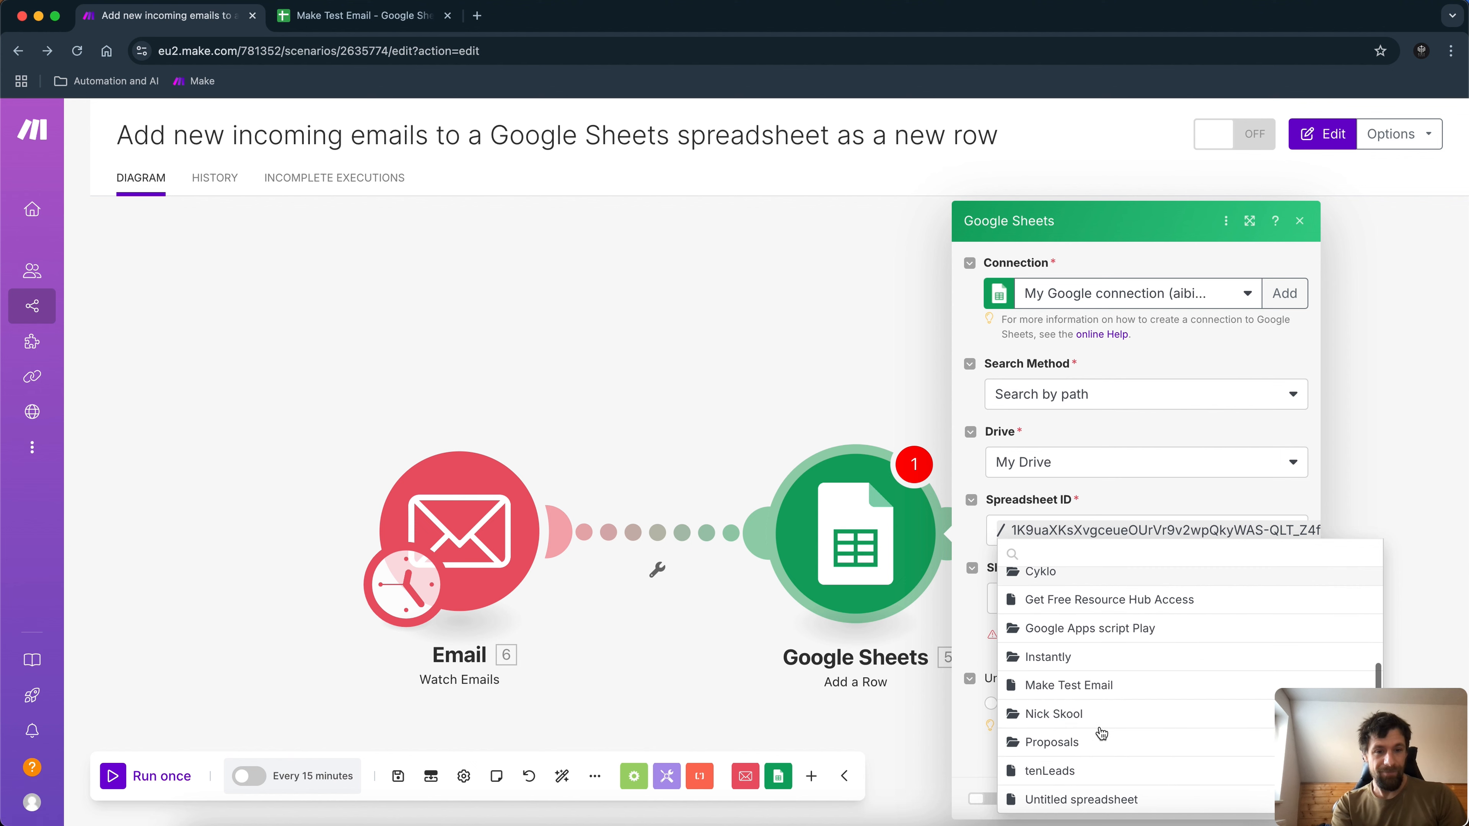
{"action": "left_click", "coordinate": [1085, 687]}
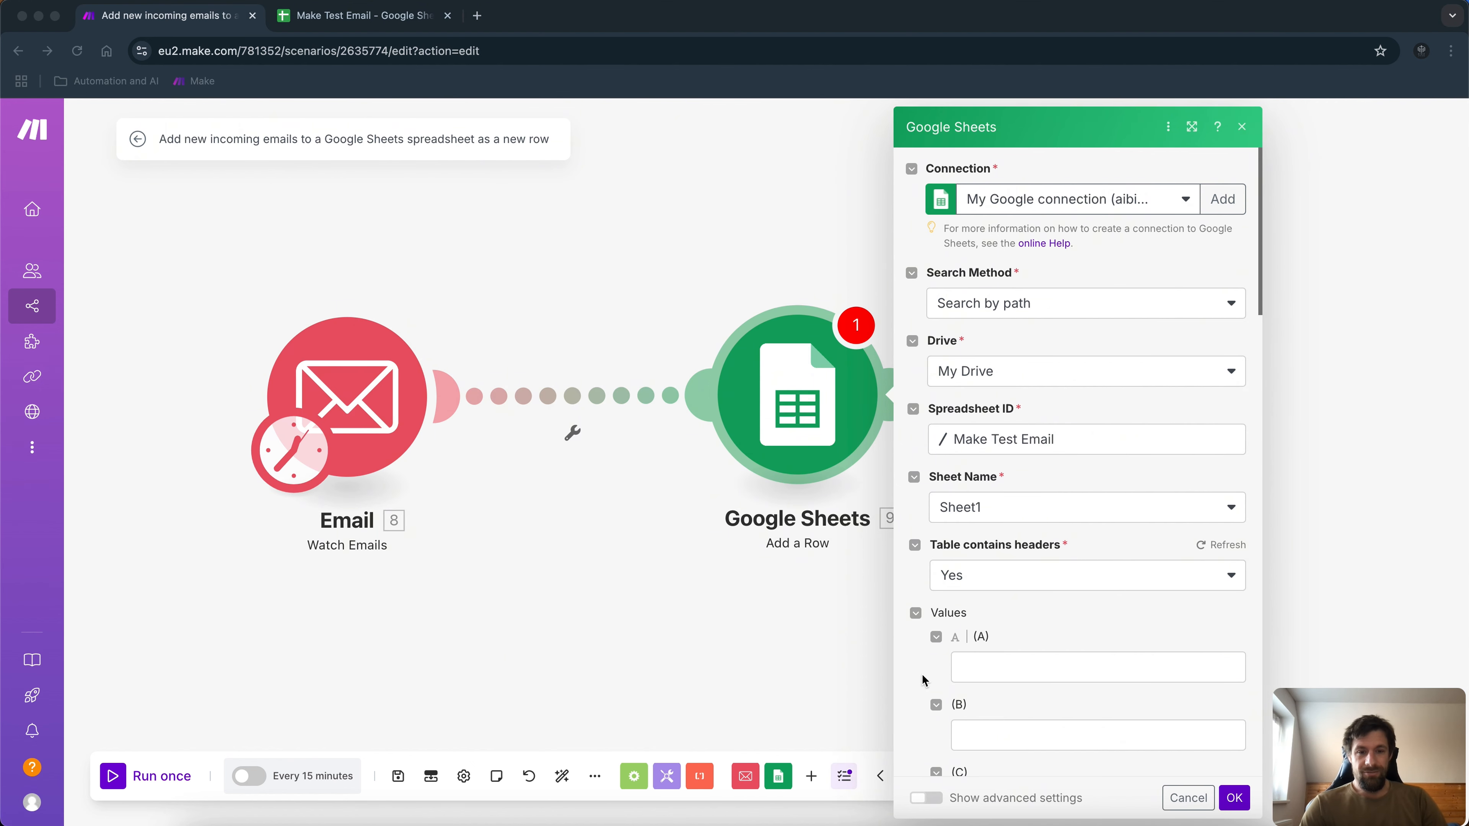
Map Sender Email address, Recipient, Subject and Text content into columns A–D and confirm.
{"action": "left_click", "coordinate": [986, 661]}
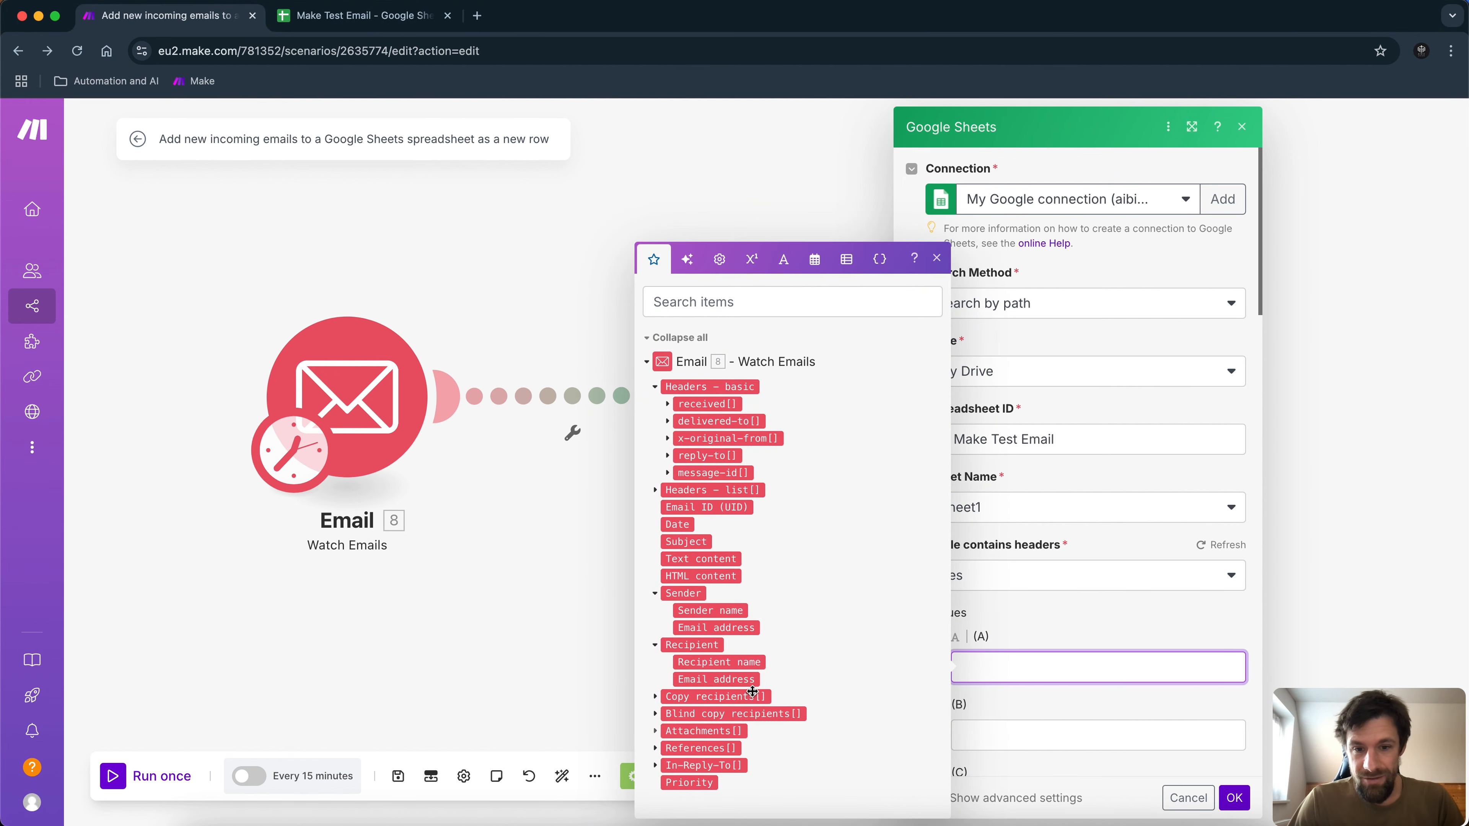
{"action": "left_click", "coordinate": [714, 628]}
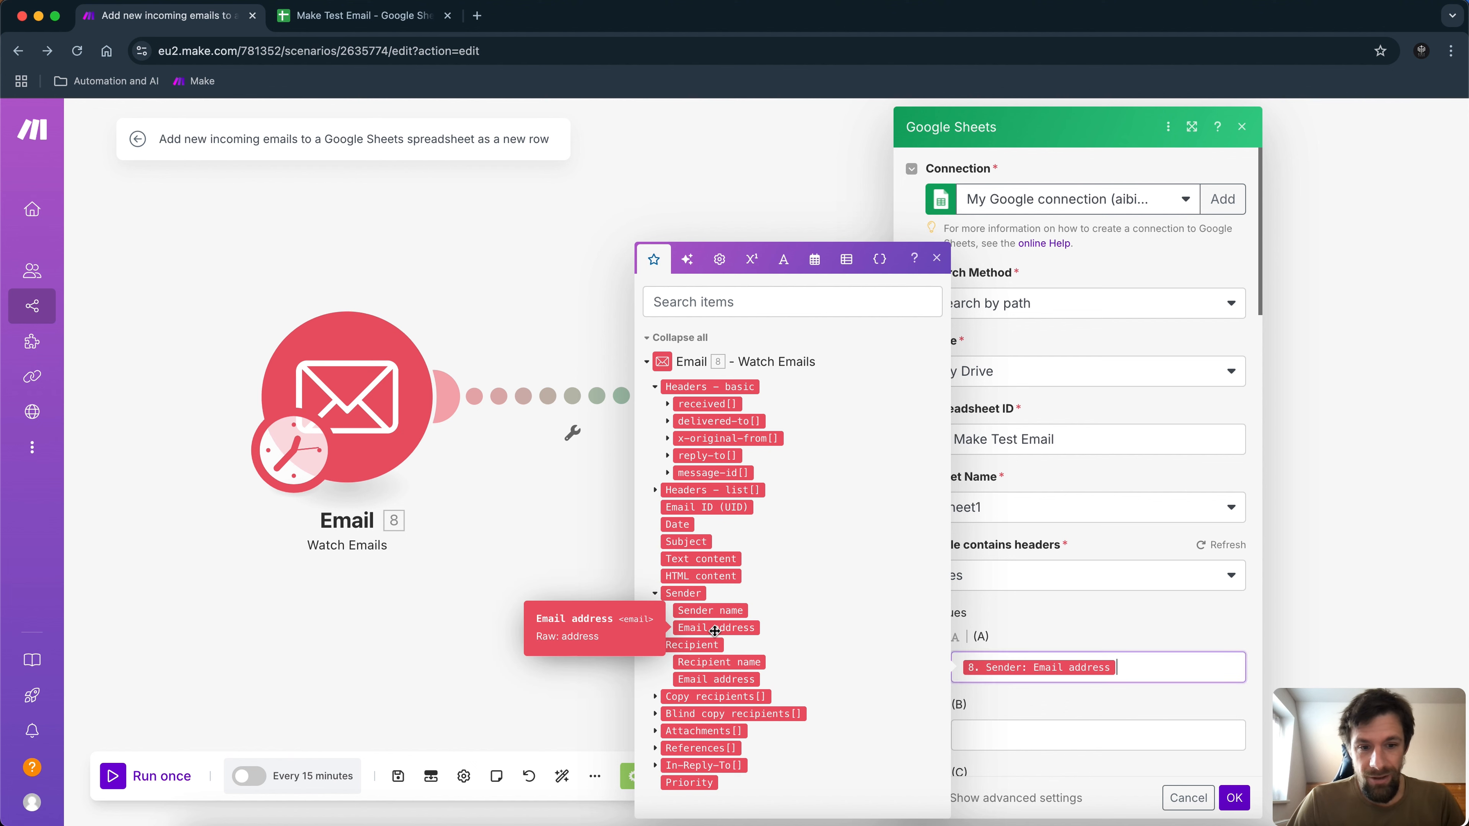
{"action": "left_click", "coordinate": [1020, 731]}
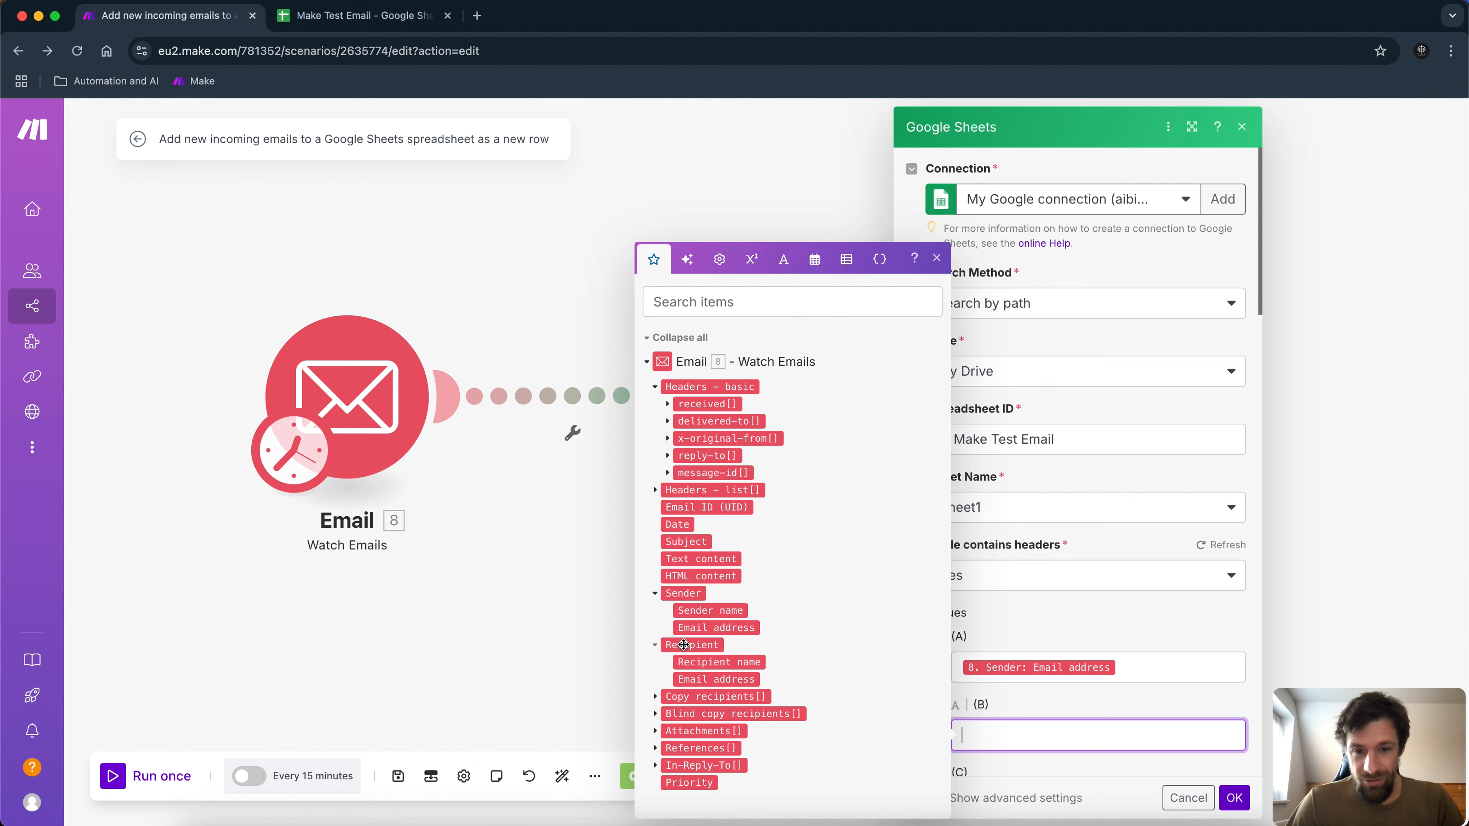
{"action": "left_click", "coordinate": [677, 644]}
{"action": "scroll", "coordinate": [1128, 674], "scroll_direction": "down", "scroll_amount": 1}
{"action": "scroll", "coordinate": [1129, 677], "scroll_direction": "down", "scroll_amount": 3}
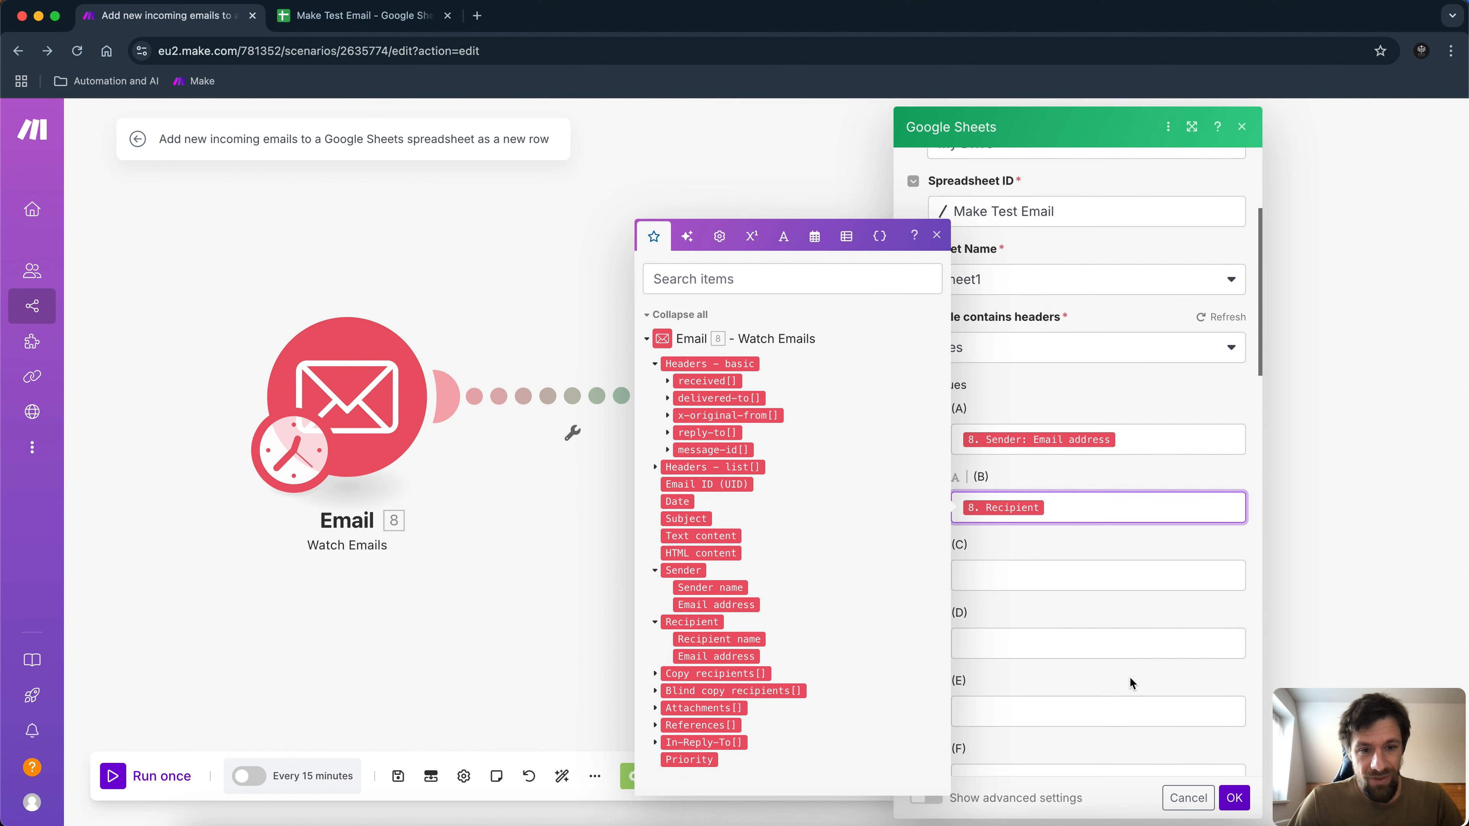
{"action": "left_click", "coordinate": [977, 579]}
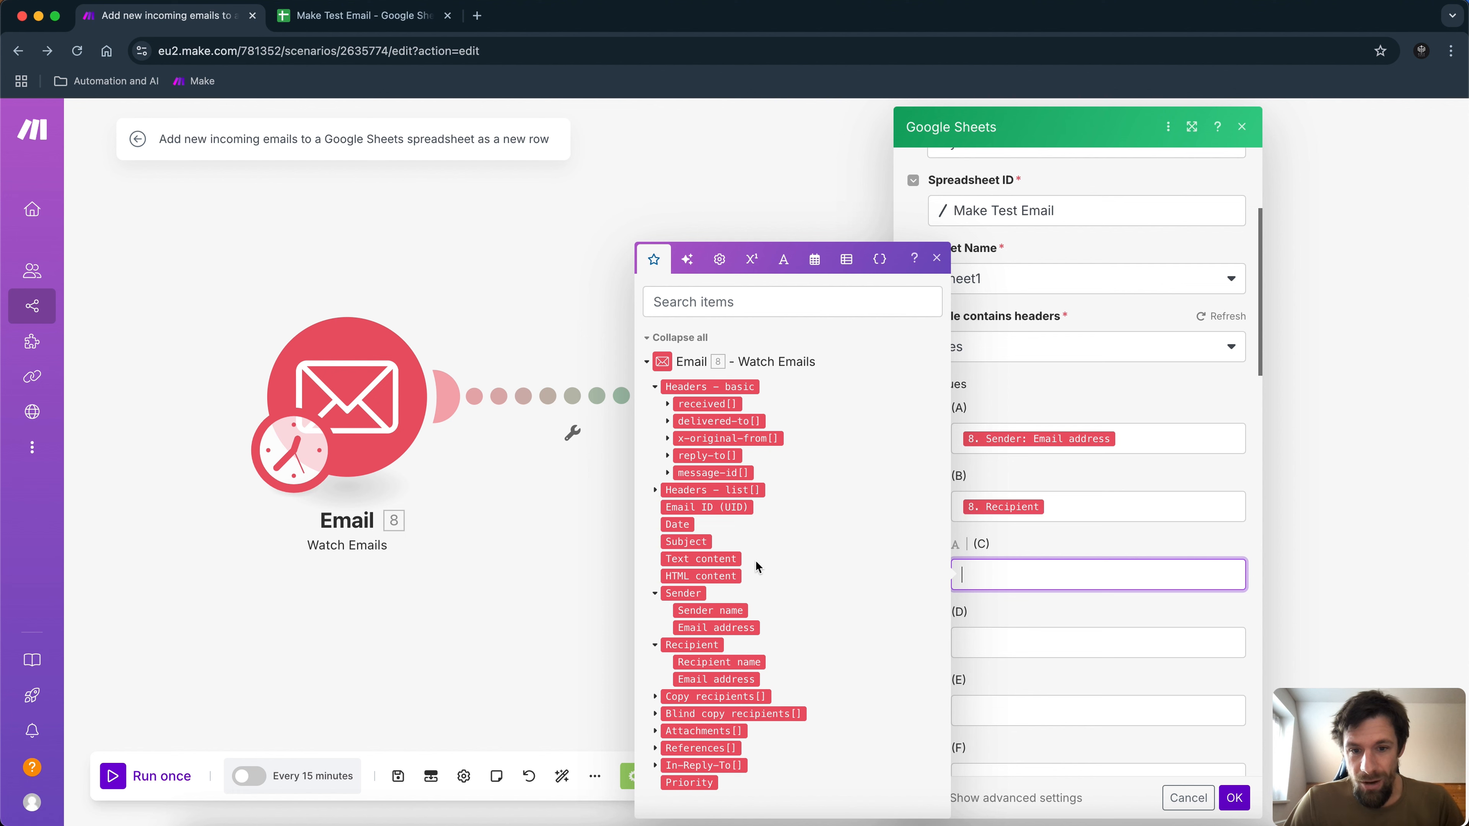
{"action": "left_click", "coordinate": [686, 542]}
{"action": "left_click", "coordinate": [1022, 650]}
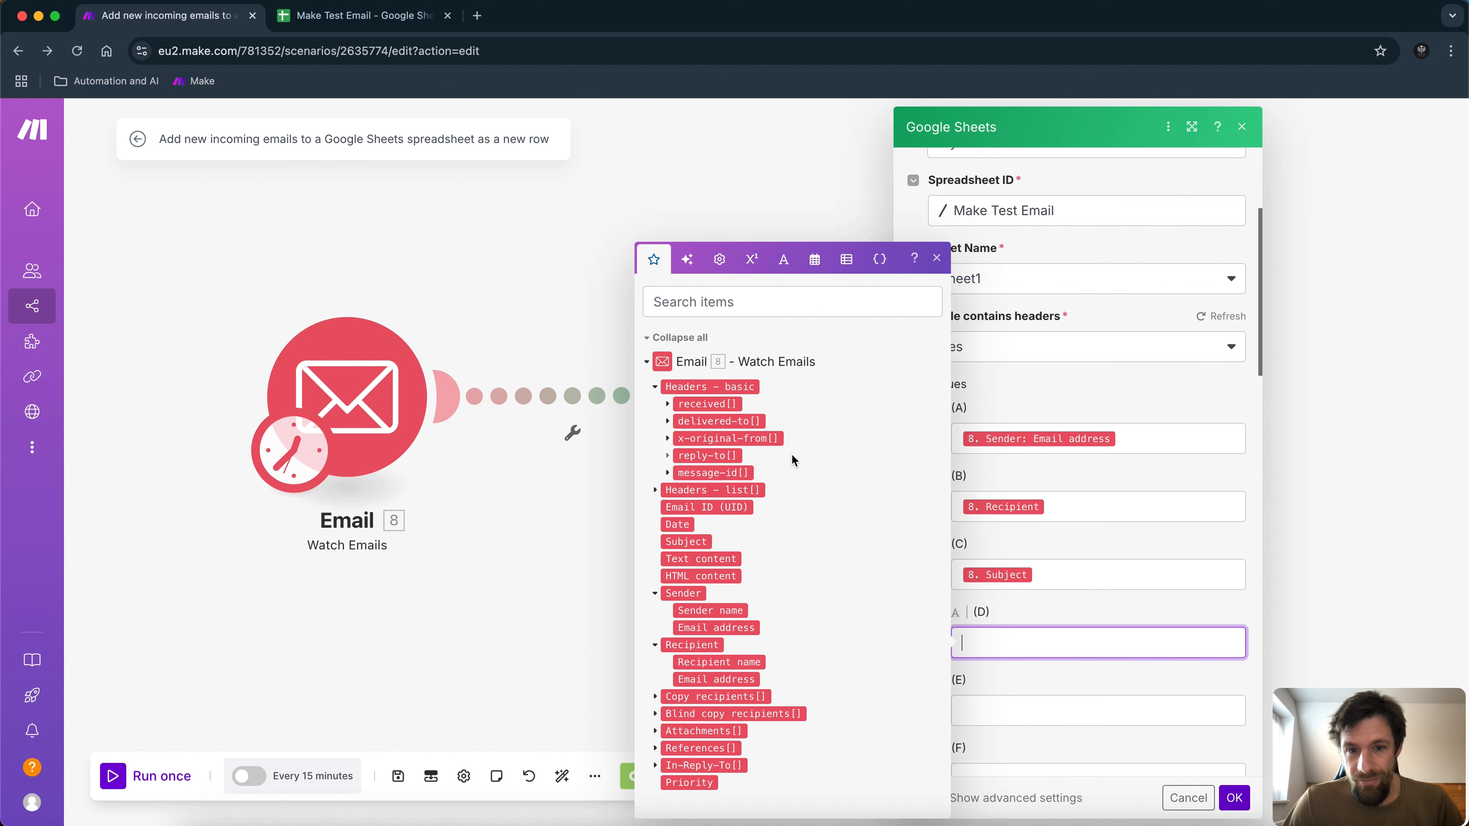
{"action": "left_click", "coordinate": [813, 560]}
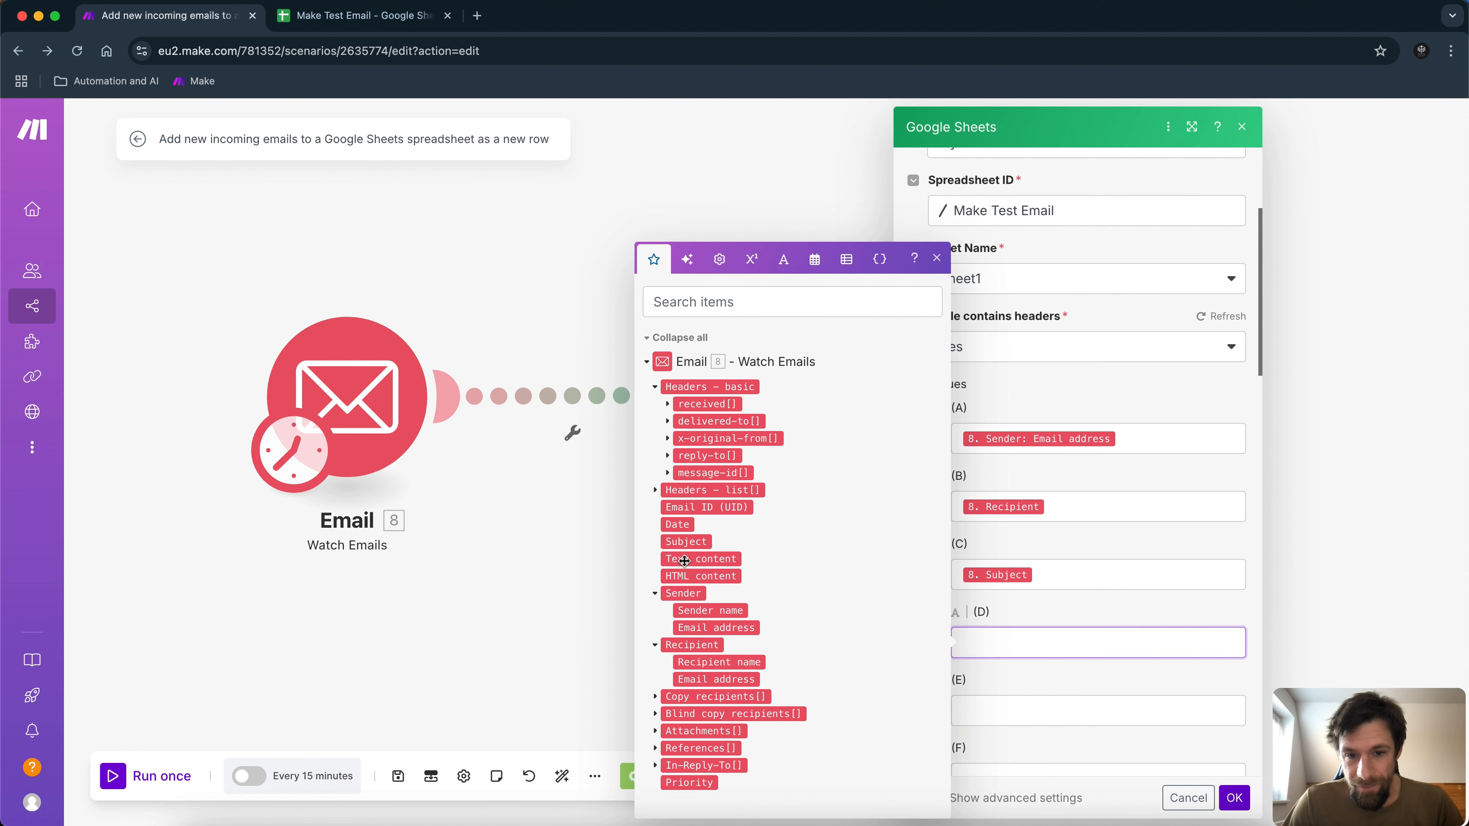
{"action": "left_click", "coordinate": [1110, 686]}
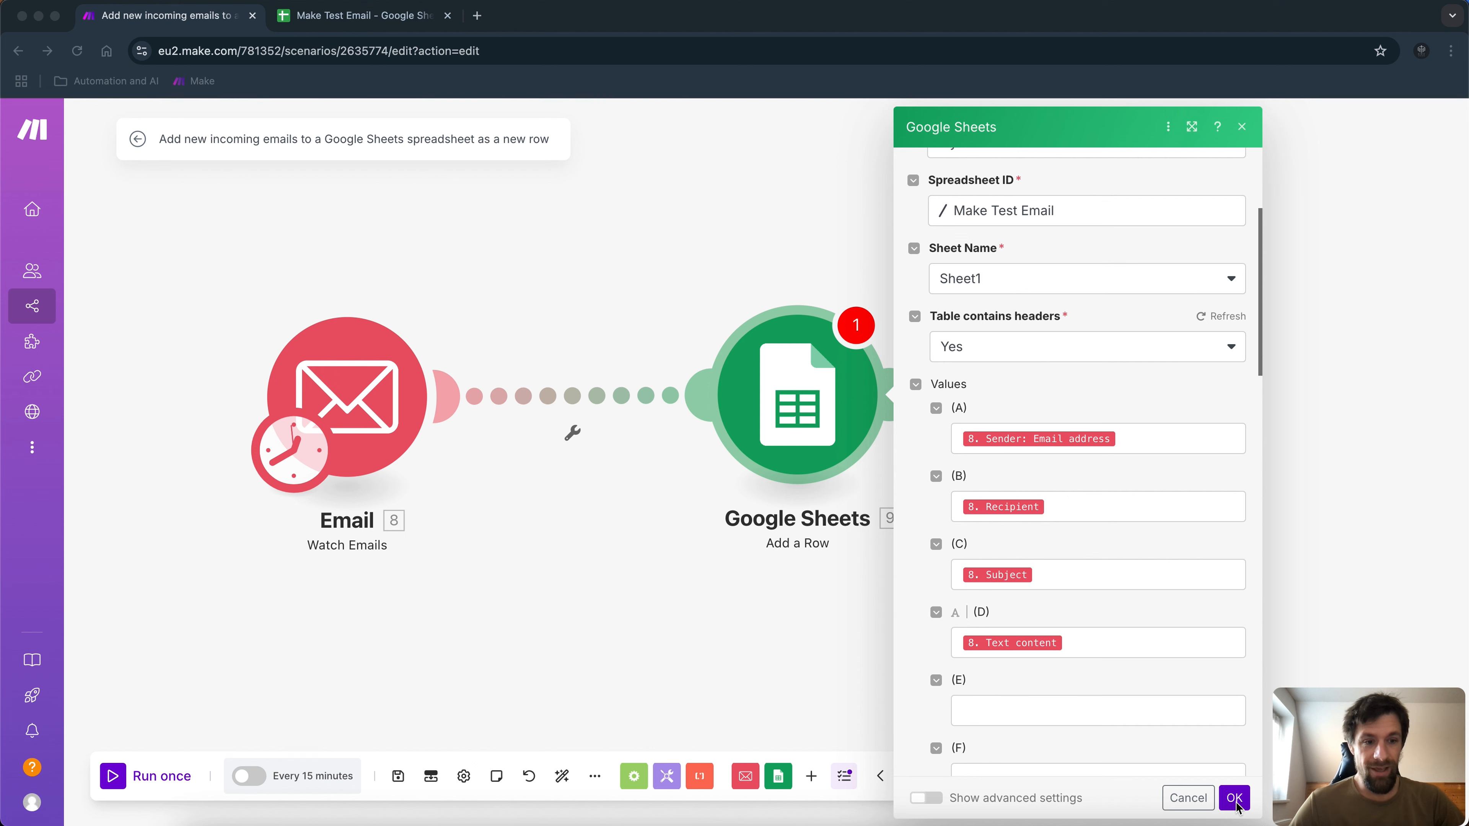
{"action": "left_click", "coordinate": [1237, 806]}
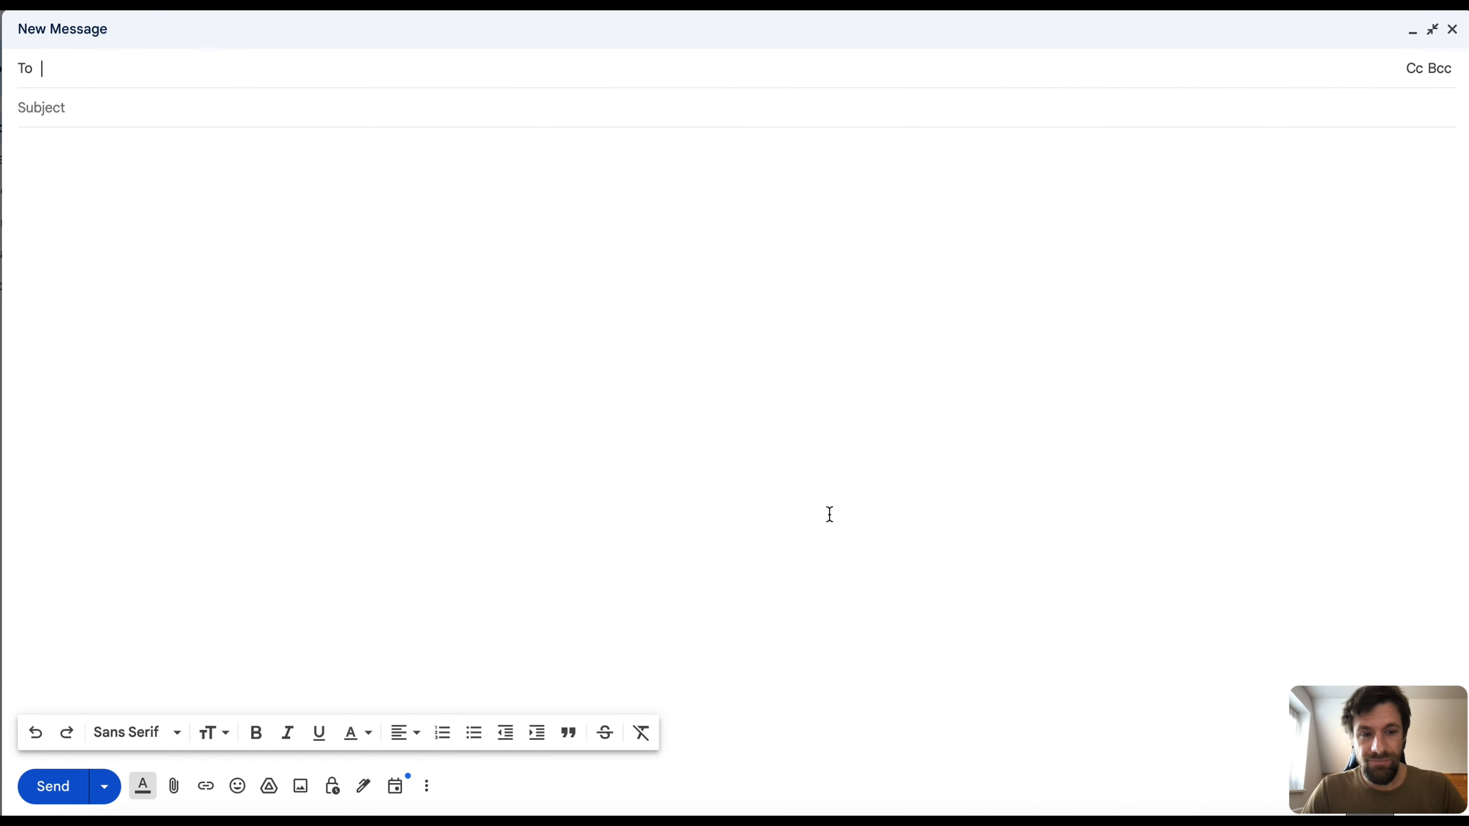
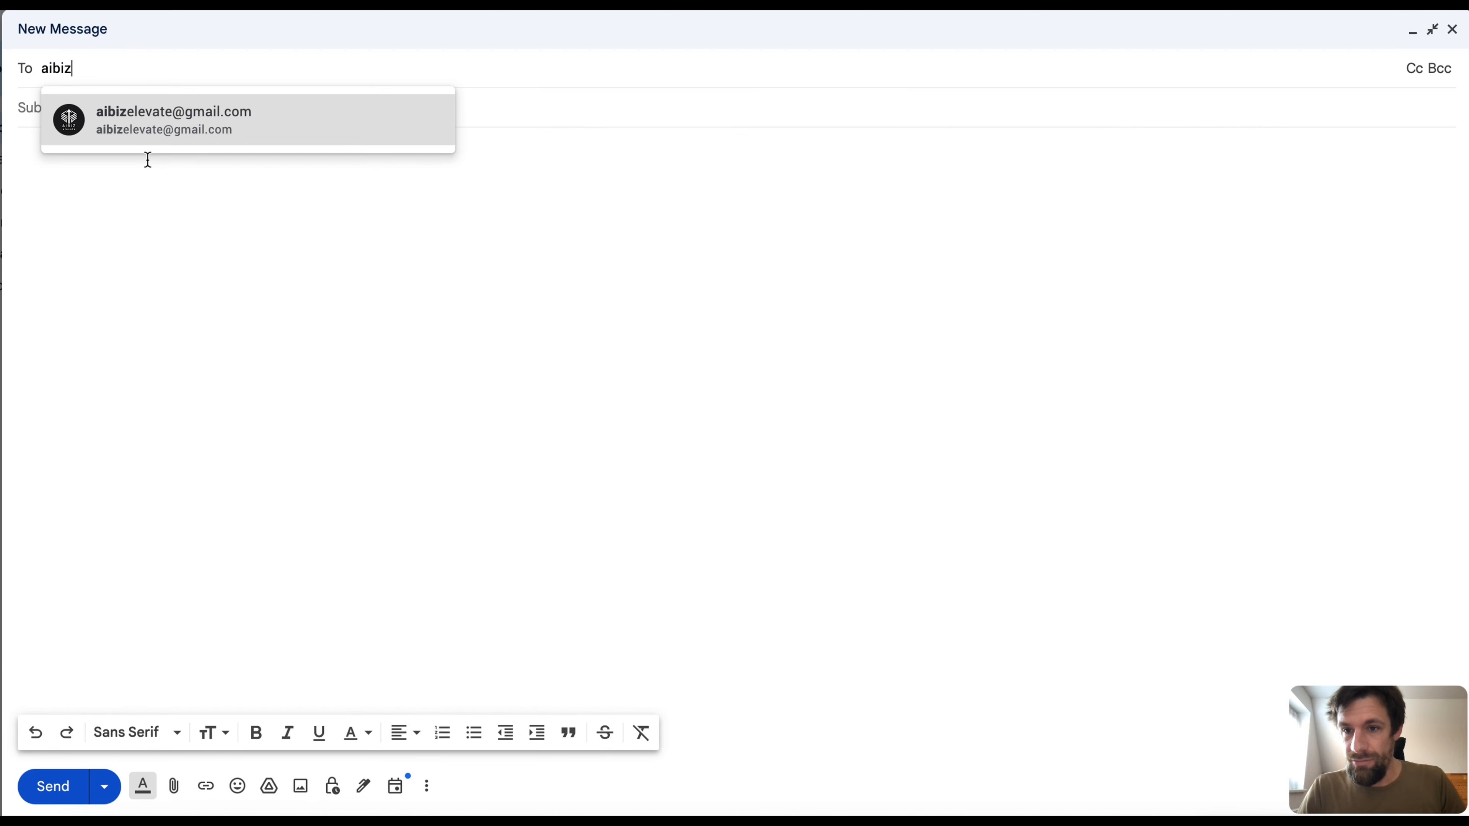
Address the email to the test mailbox with subject 'test' and body 'Hello Everyone, I'm writing you short text to confirm.'.
{"action": "left_click", "coordinate": [151, 139]}
{"action": "key", "text": "Tab"}
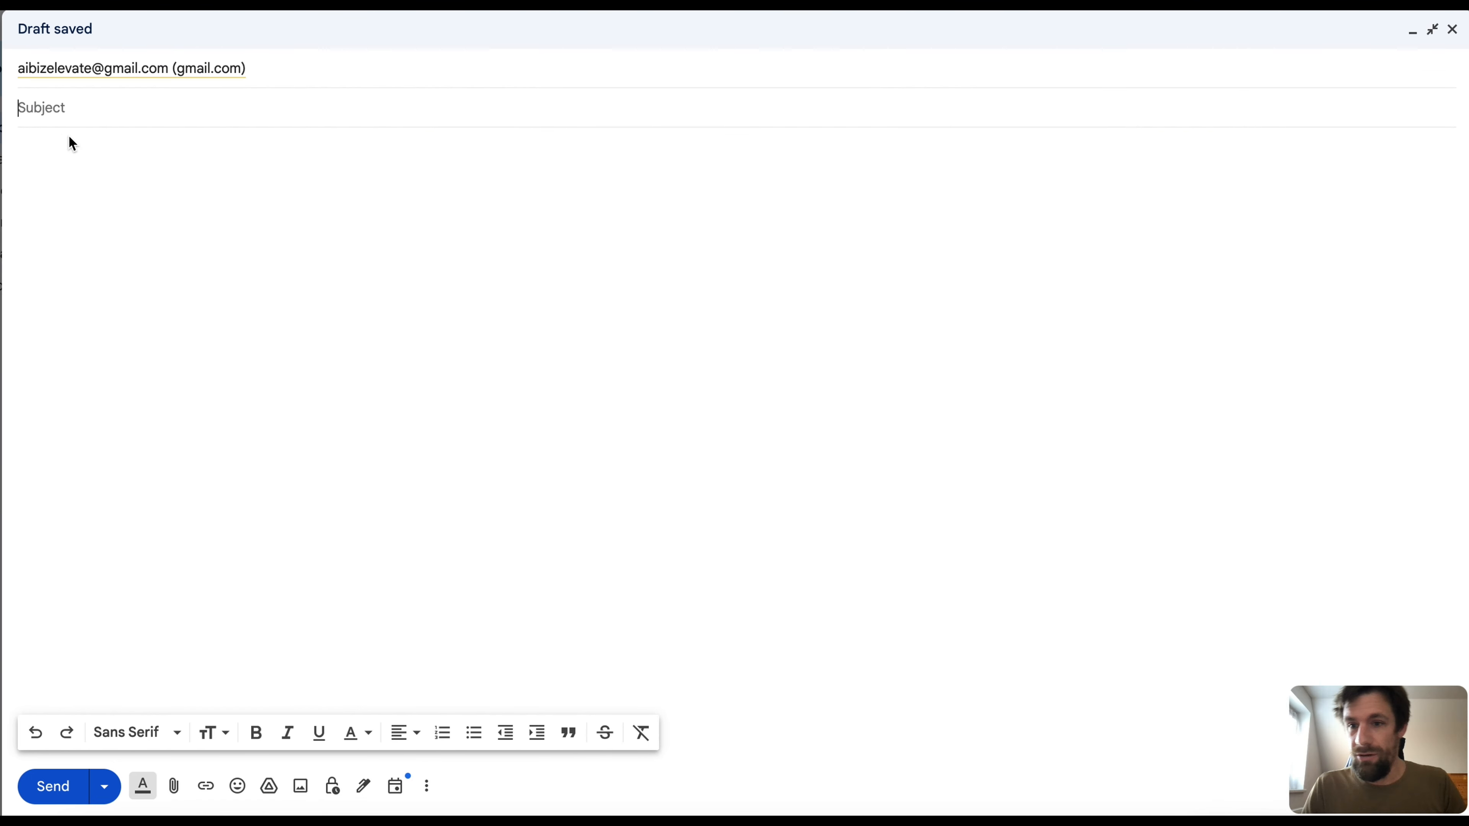
{"action": "type", "text": "test"}
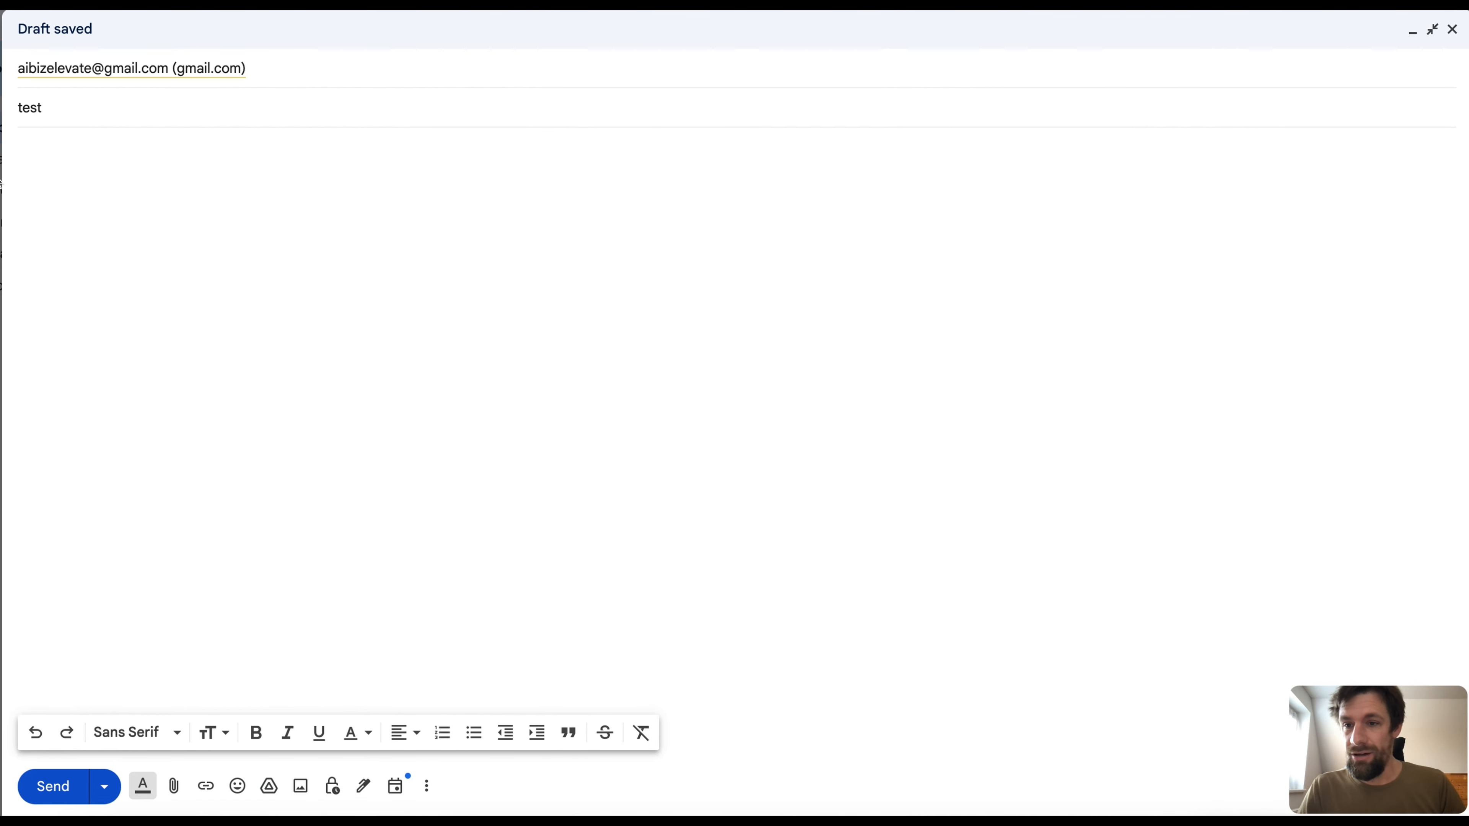
{"action": "left_click", "coordinate": [21, 166]}
{"action": "type", "text": "Hel"}
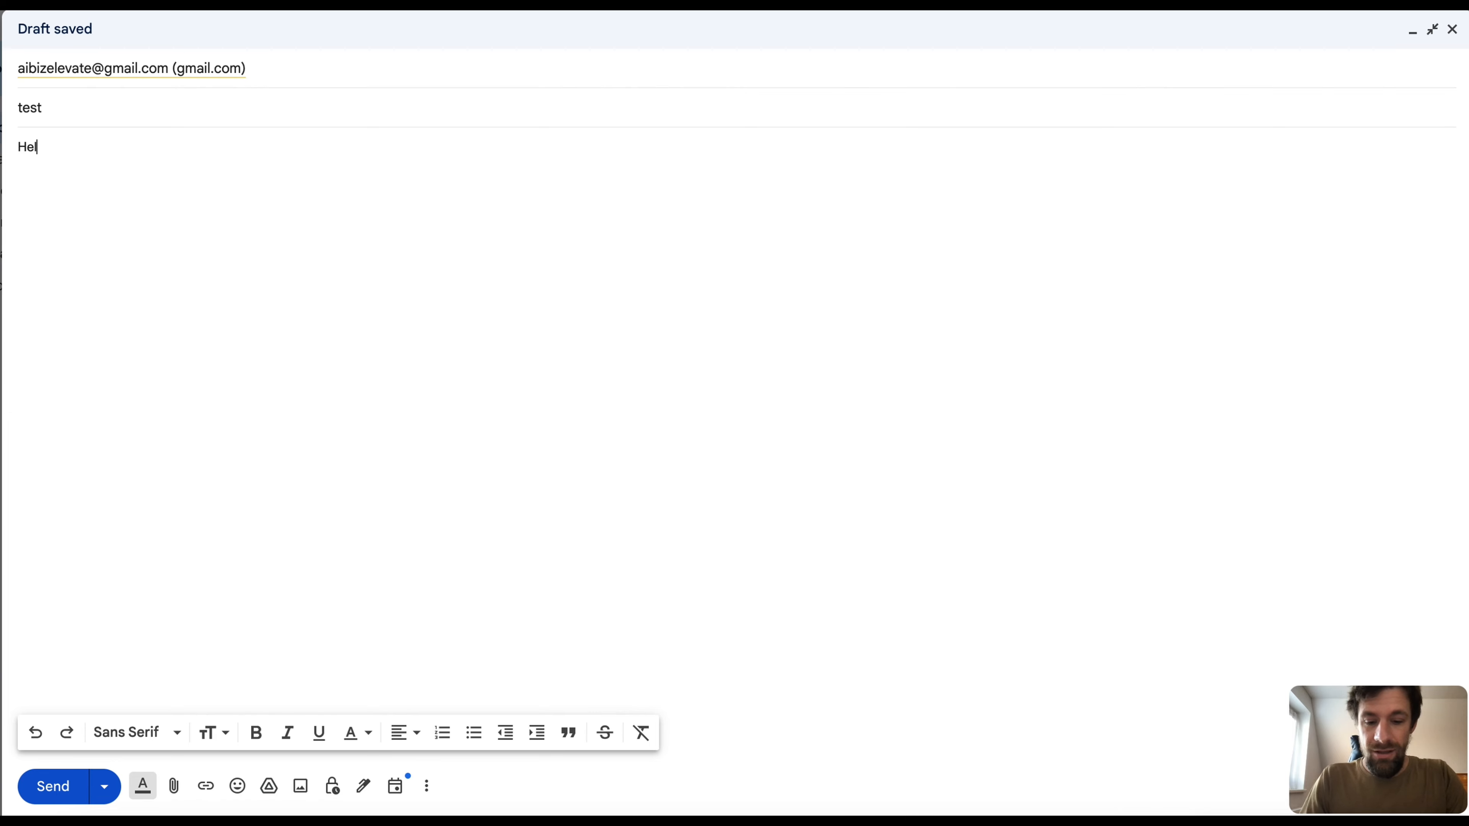
{"action": "type", "text": "lo Every"}
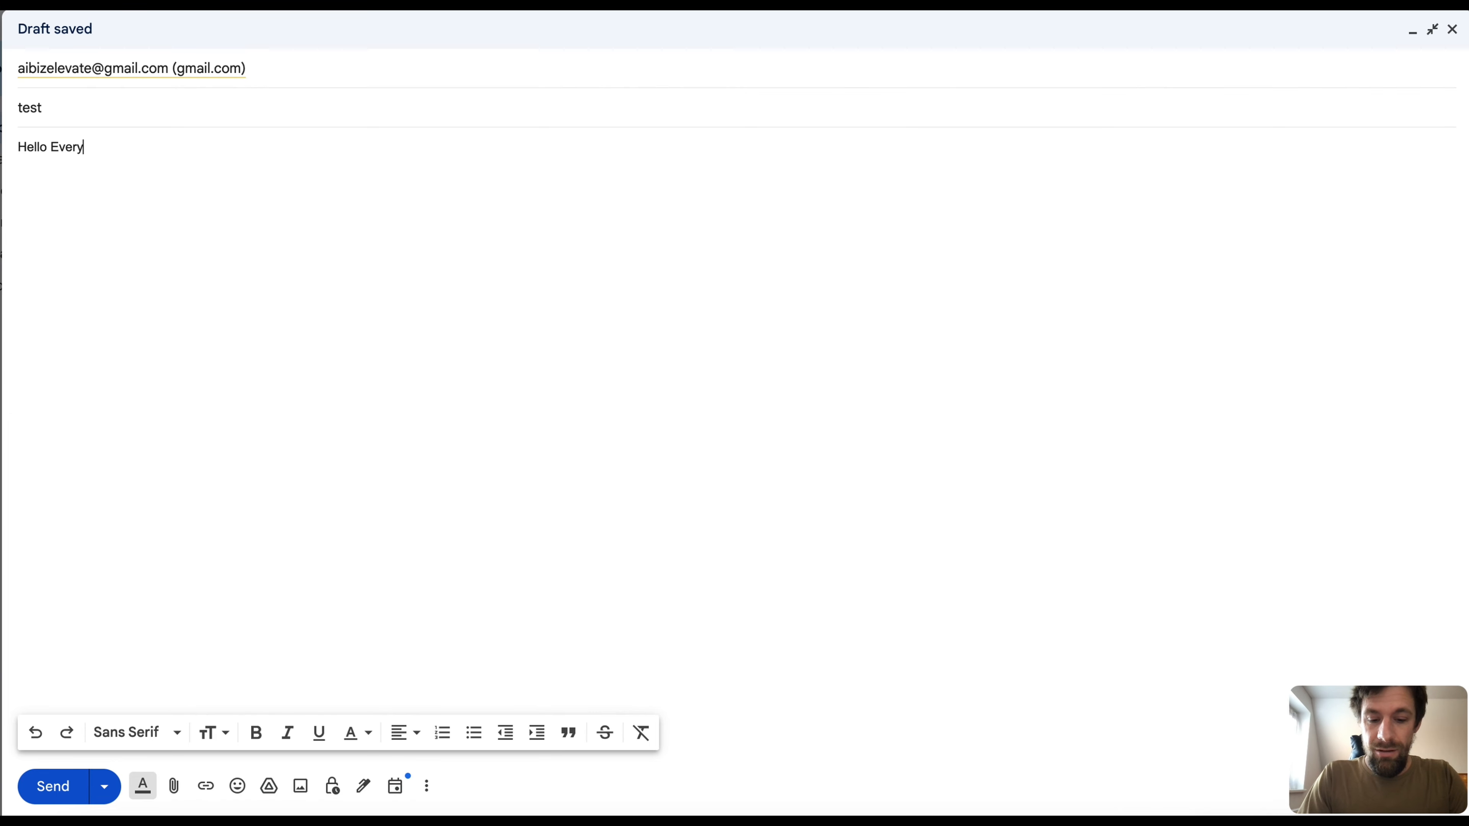
{"action": "type", "text": "one,"}
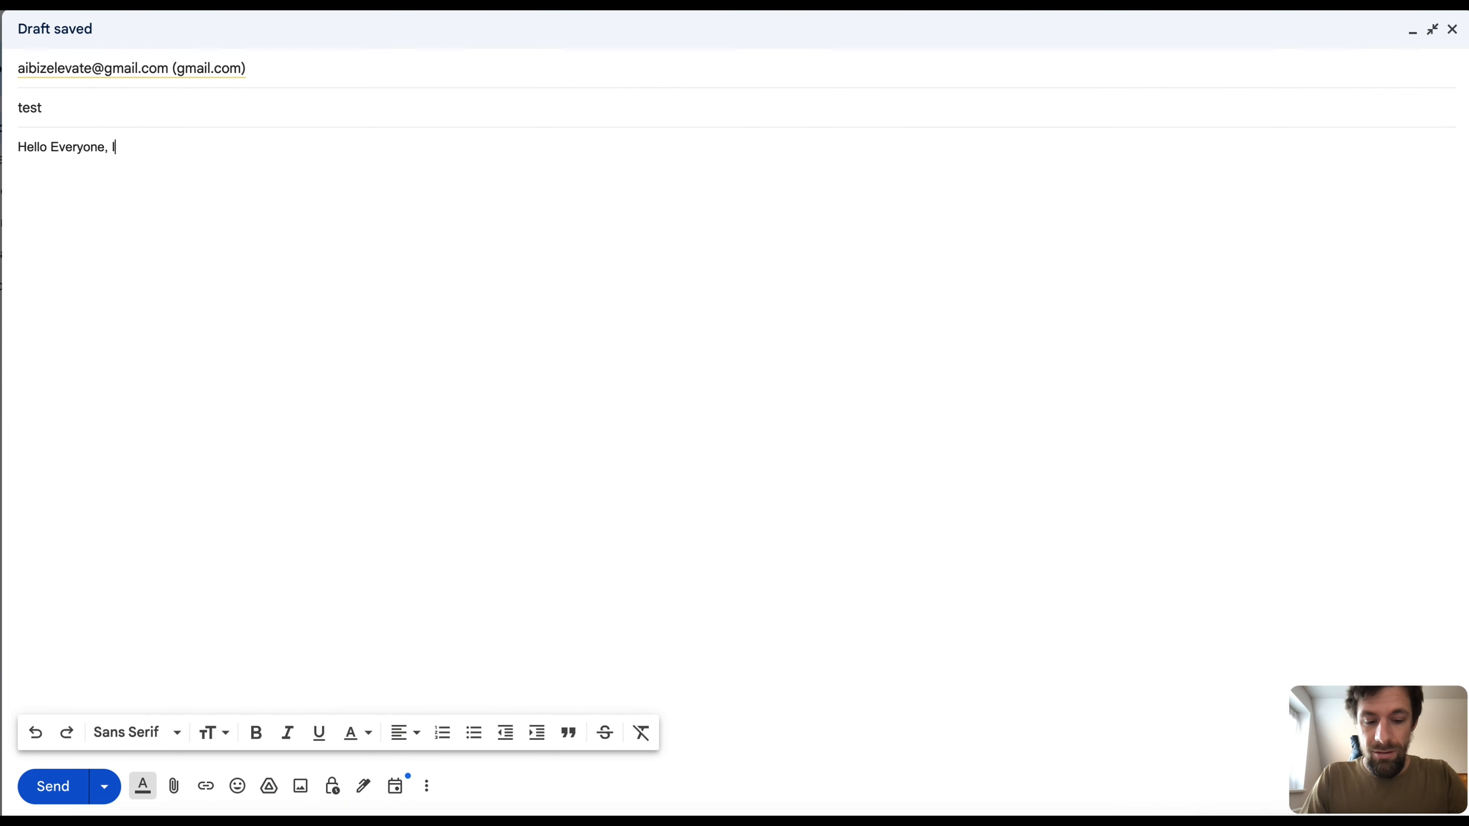
{"action": "type", "text": " I'm wr"}
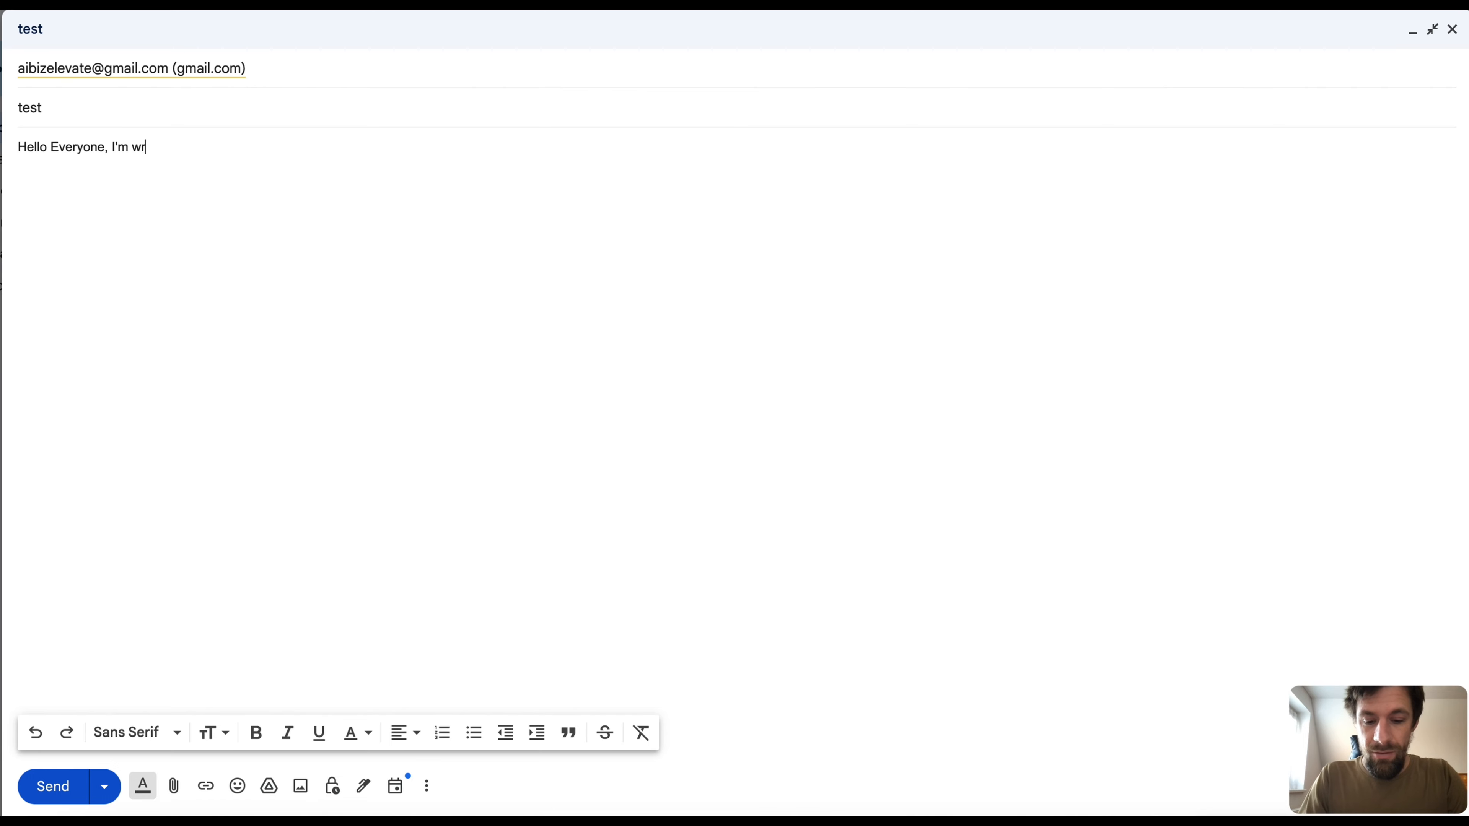
{"action": "type", "text": "iting you"}
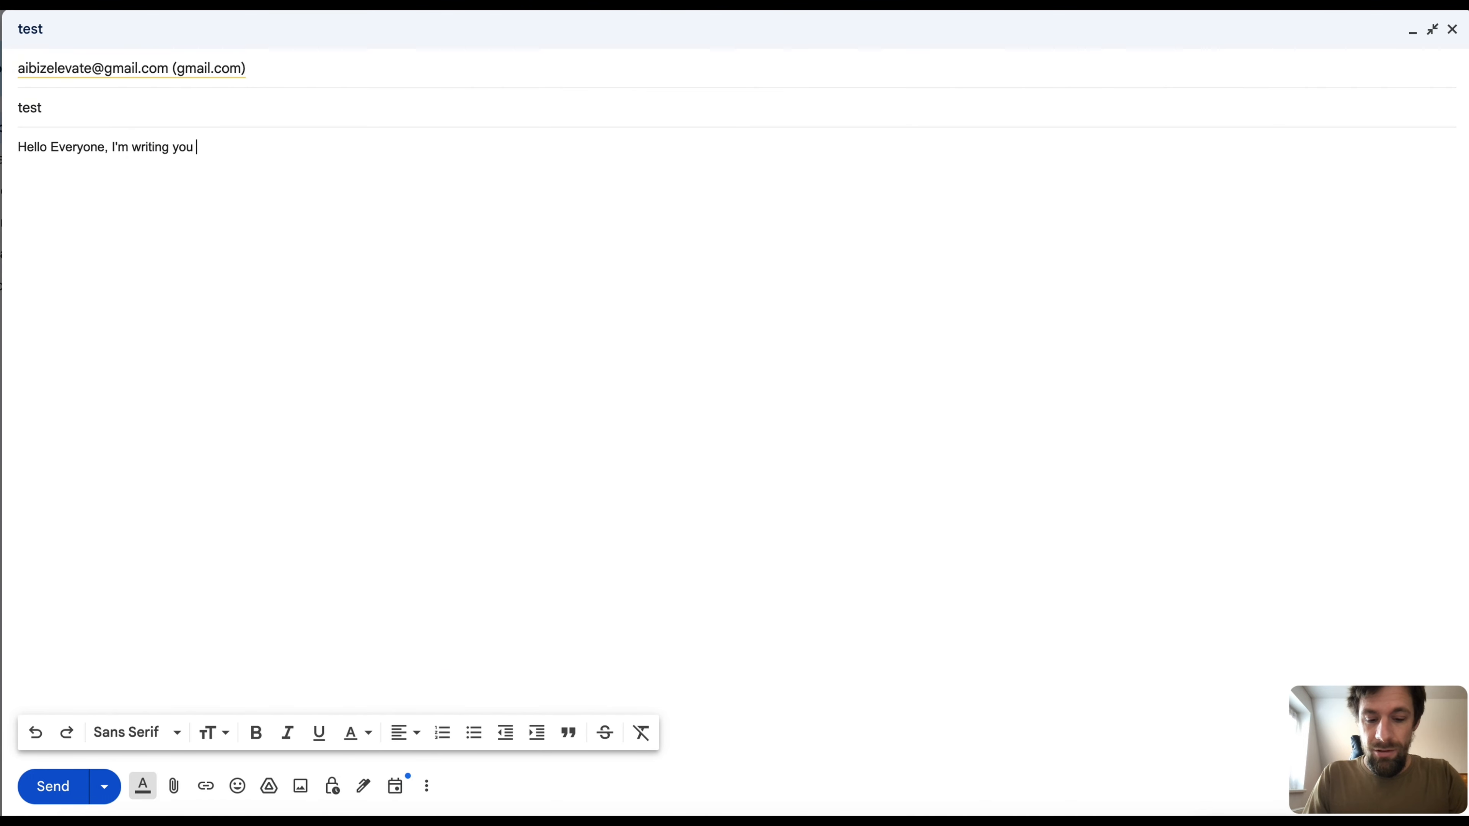
{"action": "type", "text": " short t"}
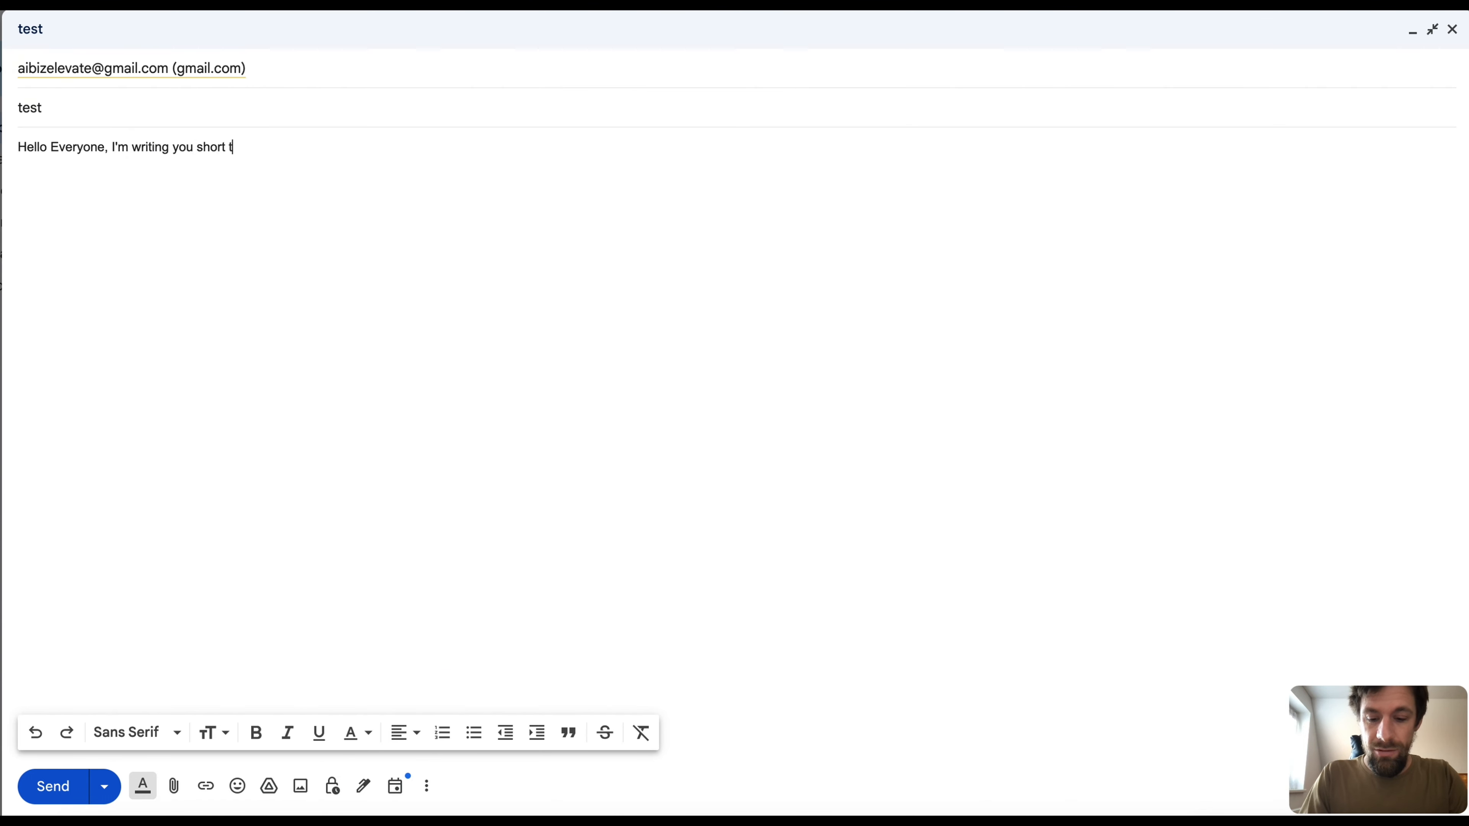
{"action": "type", "text": "ext to co"}
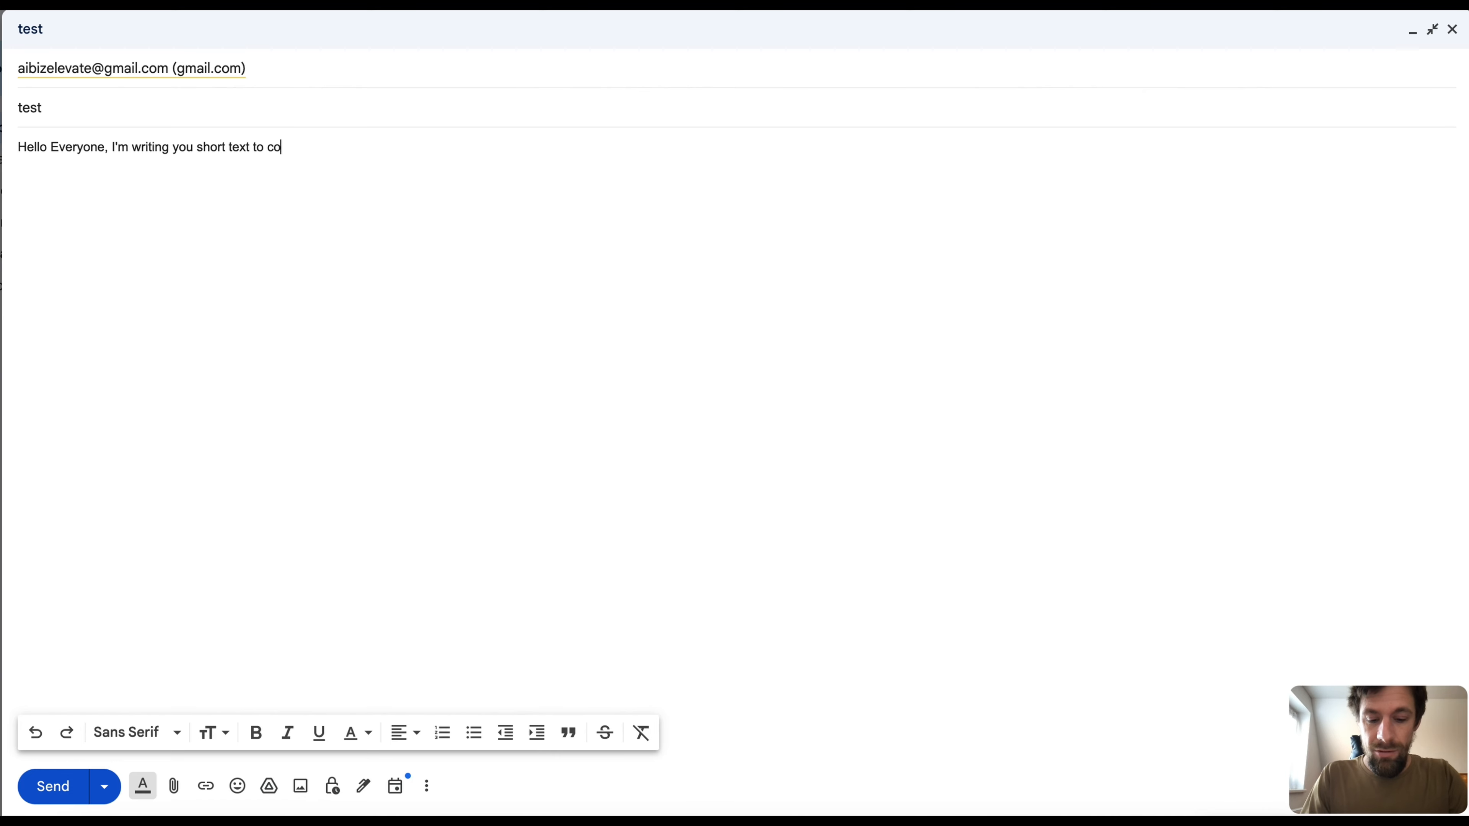
{"action": "type", "text": "nfirm "}
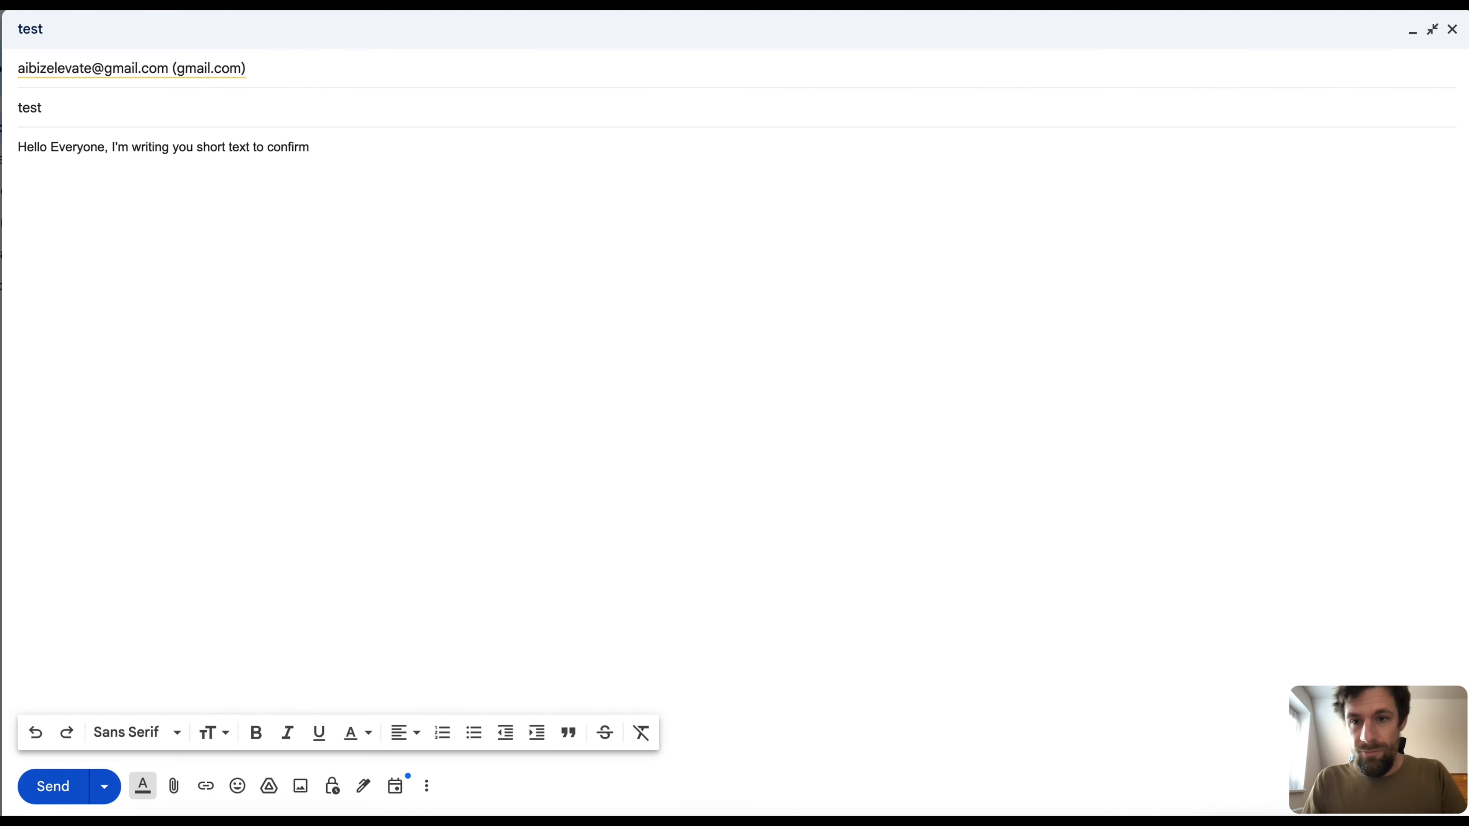
{"action": "type", "text": "."}
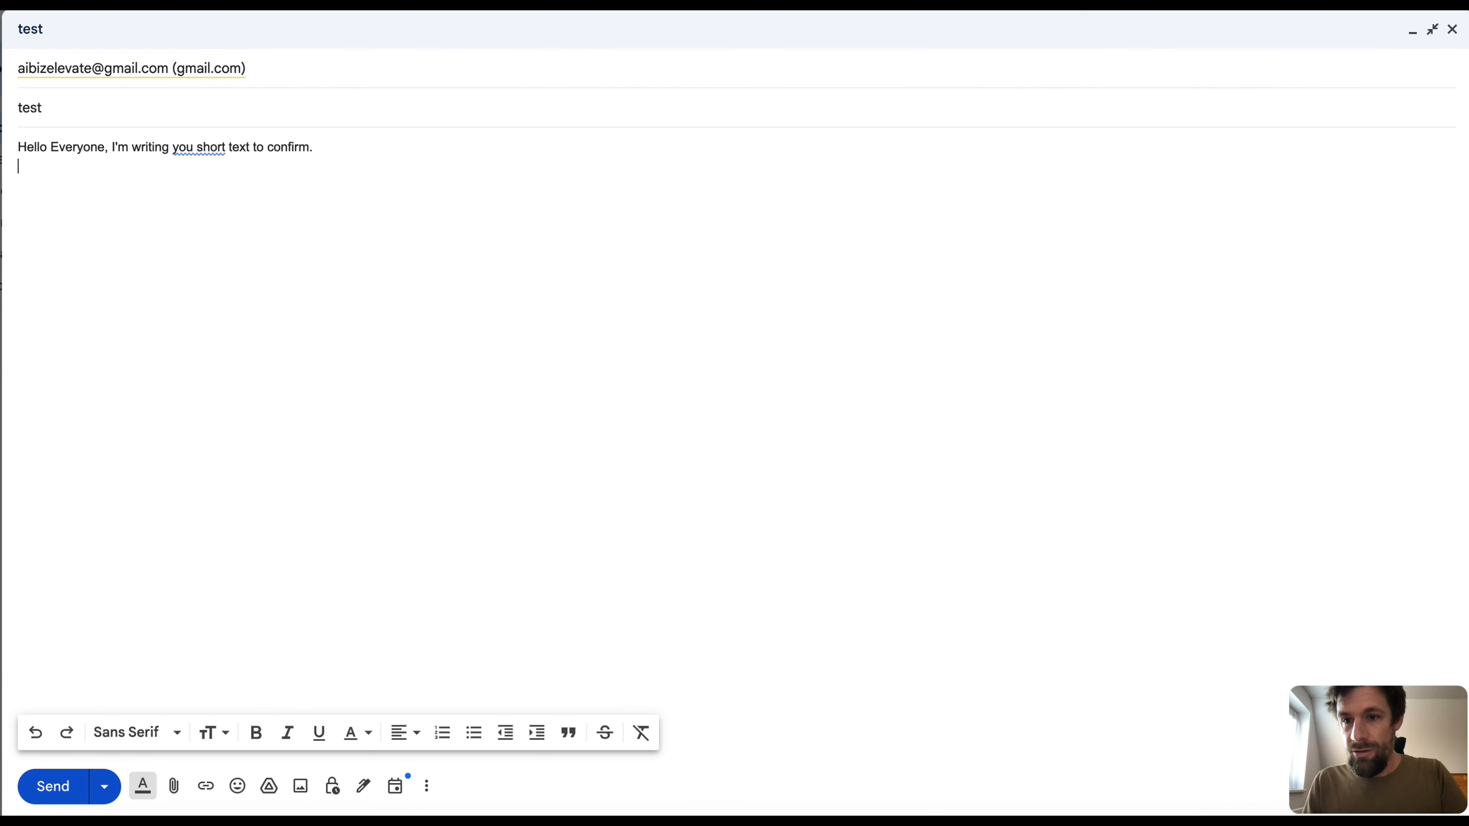